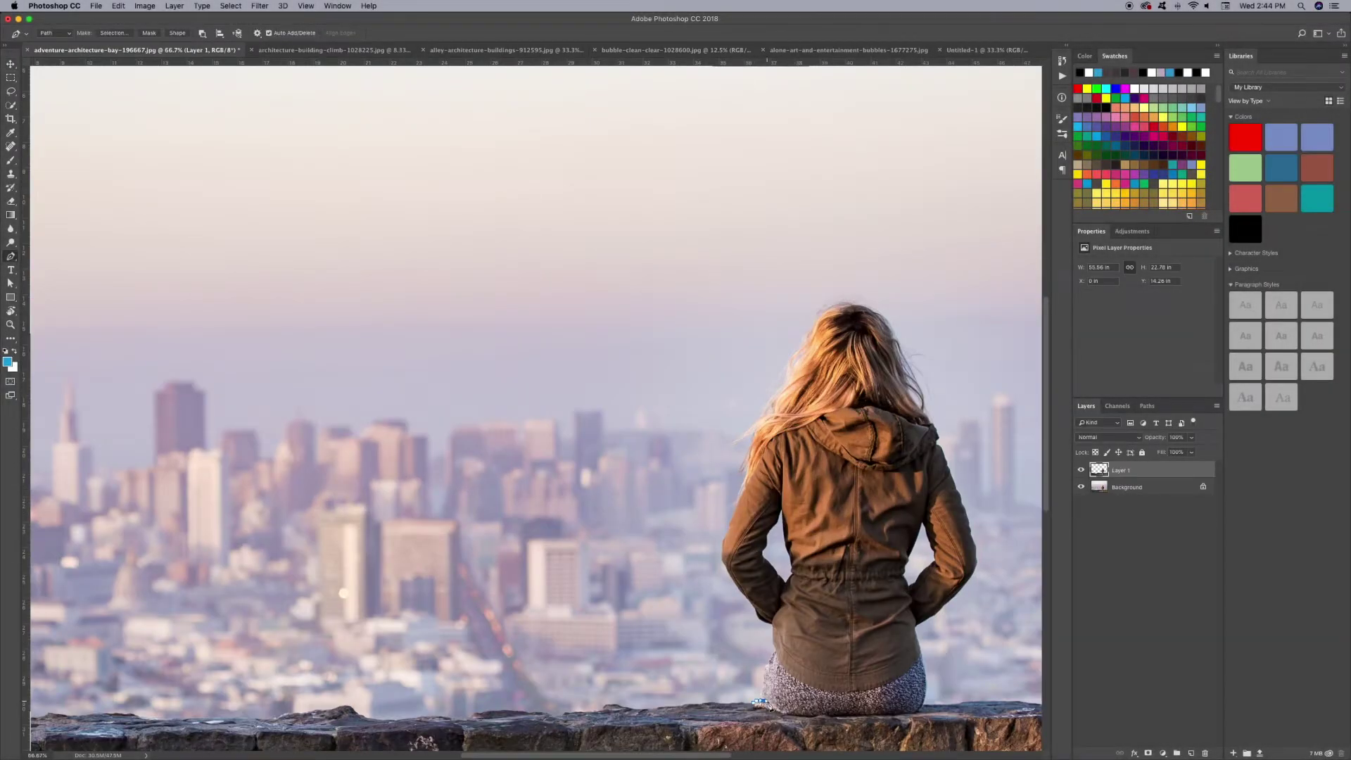
Show the Pen tool's Path Operations options, with Subtract Front Shape checked.
click(203, 34)
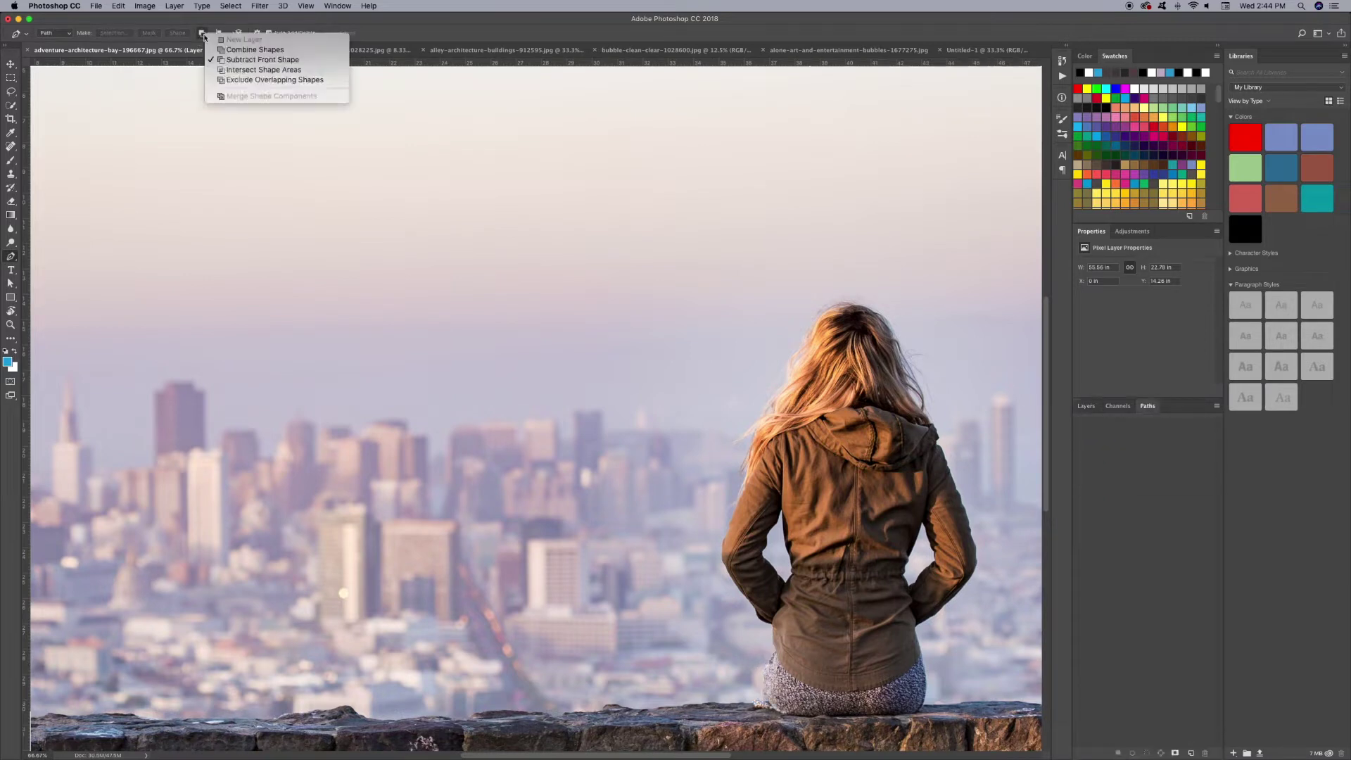
Trace a magnetic path from the woman's seat up her arm and shoulder to the top of her hair.
scroll(676, 416, up, 3)
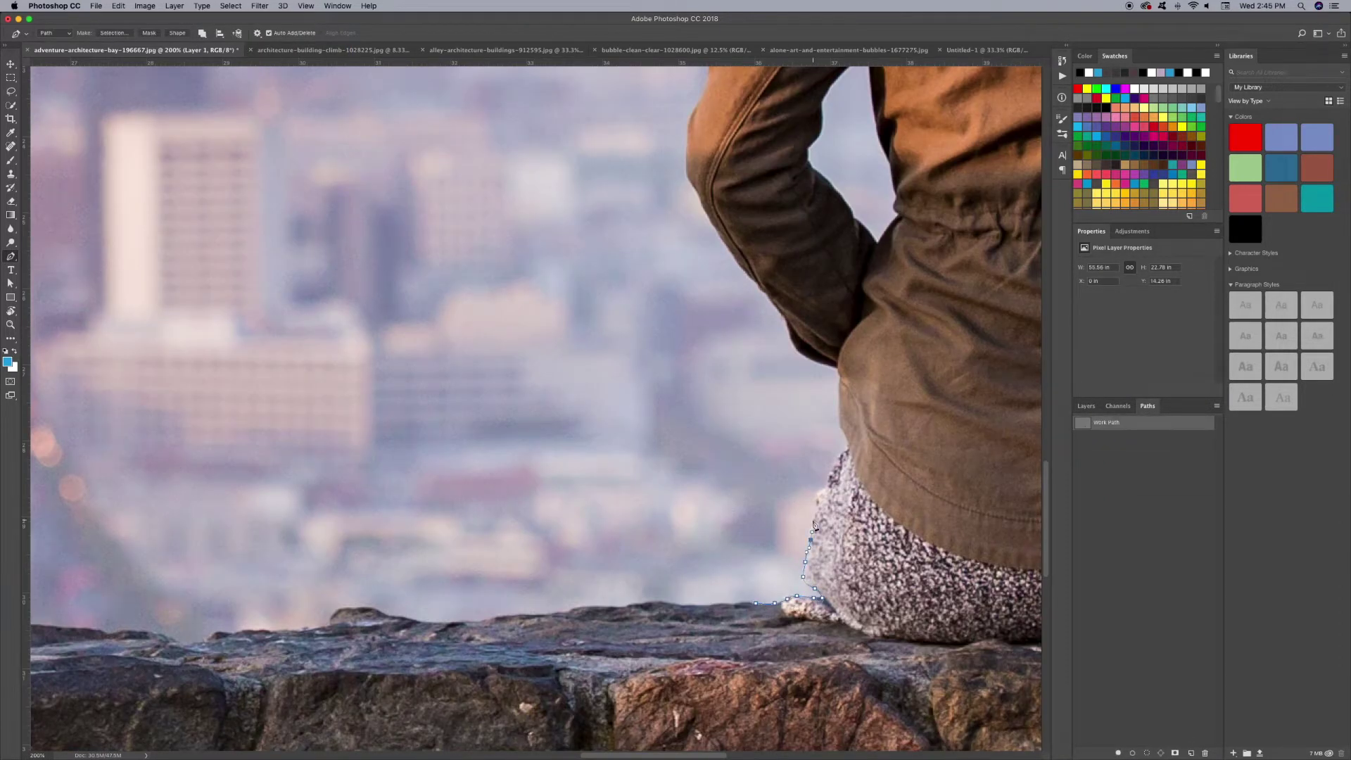
drag(814, 524, 730, 569)
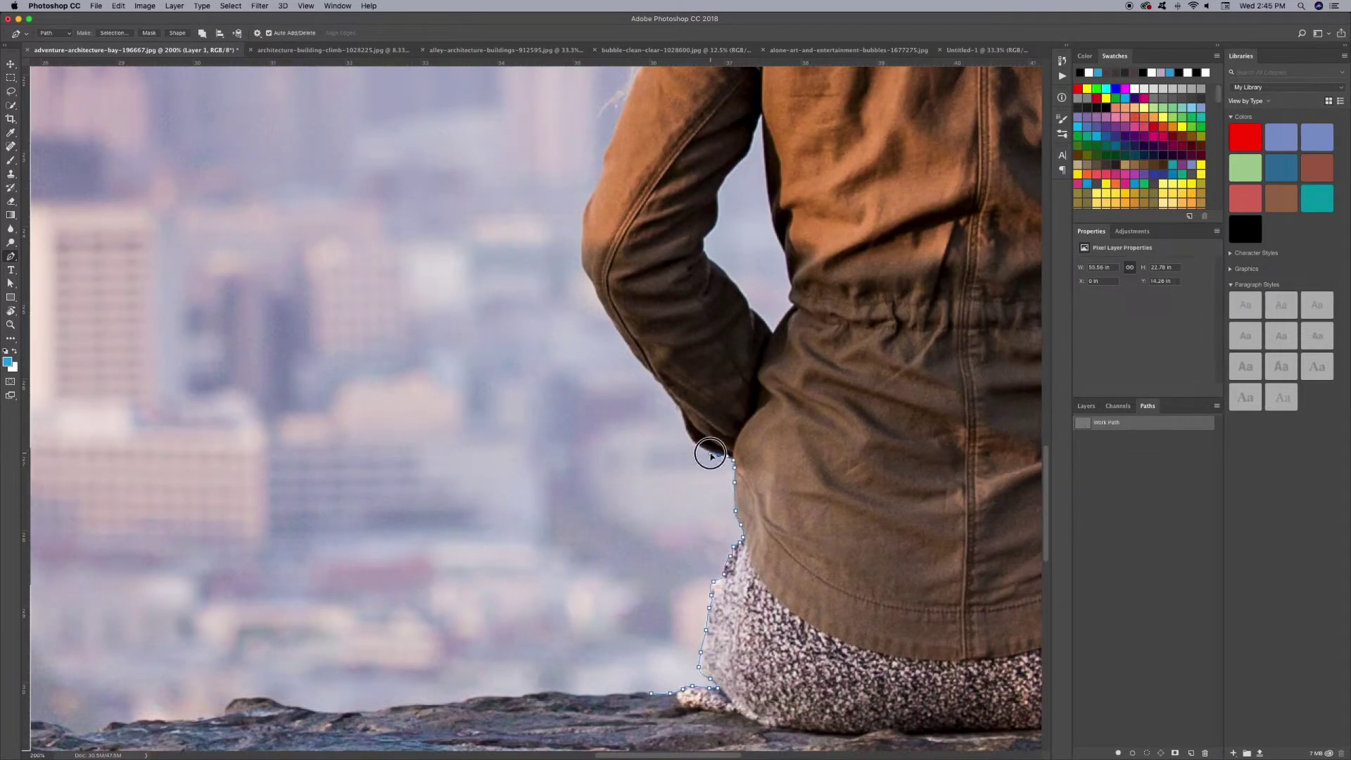
drag(687, 425, 790, 573)
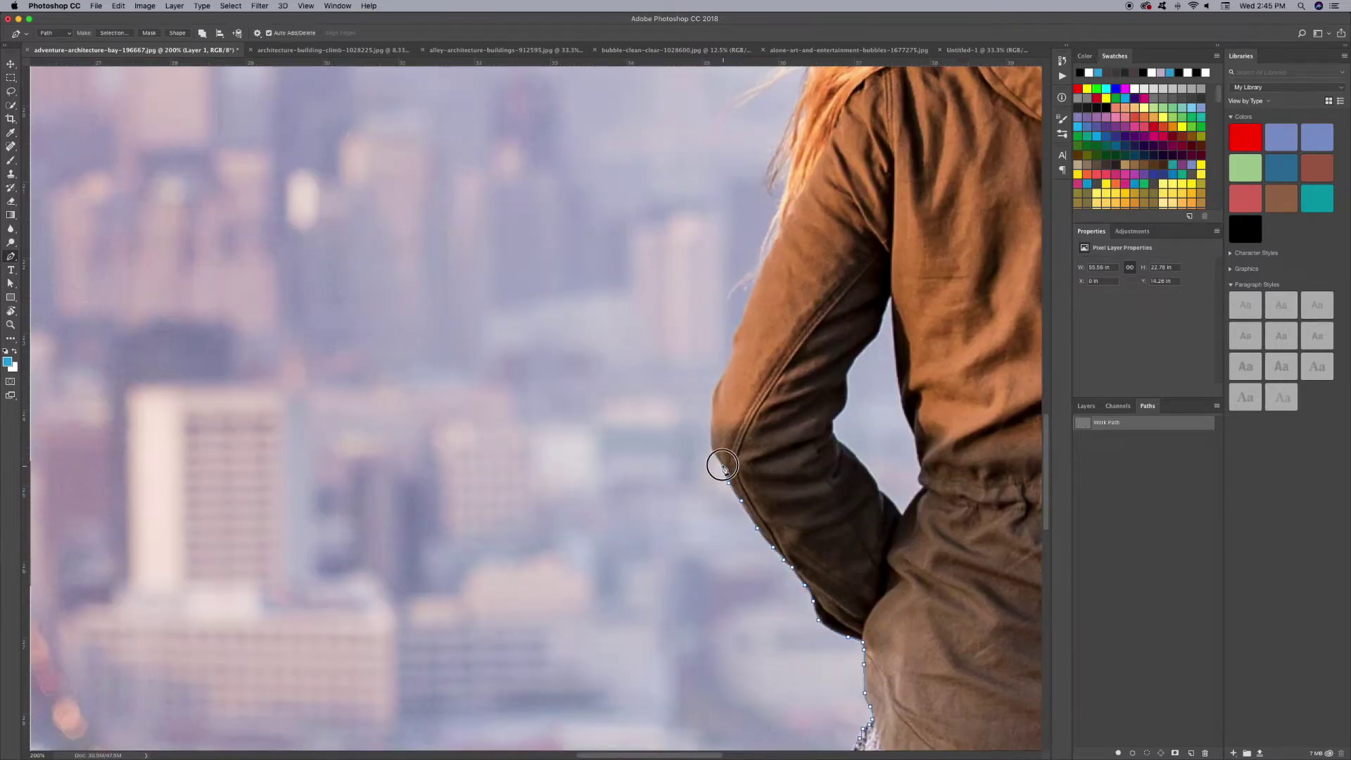
scroll(722, 466, up, 1)
scroll(718, 498, up, 1)
drag(687, 484, 594, 521)
click(594, 522)
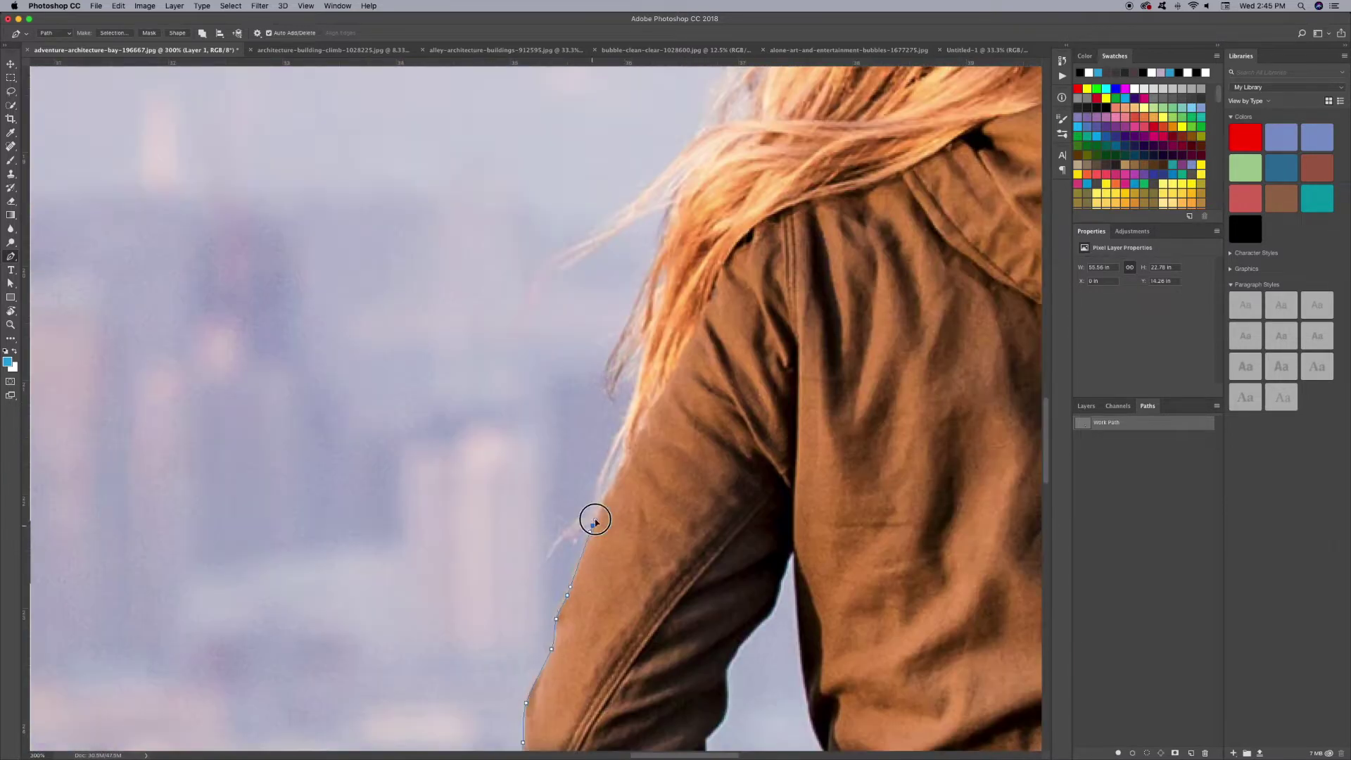
scroll(579, 262, down, 1)
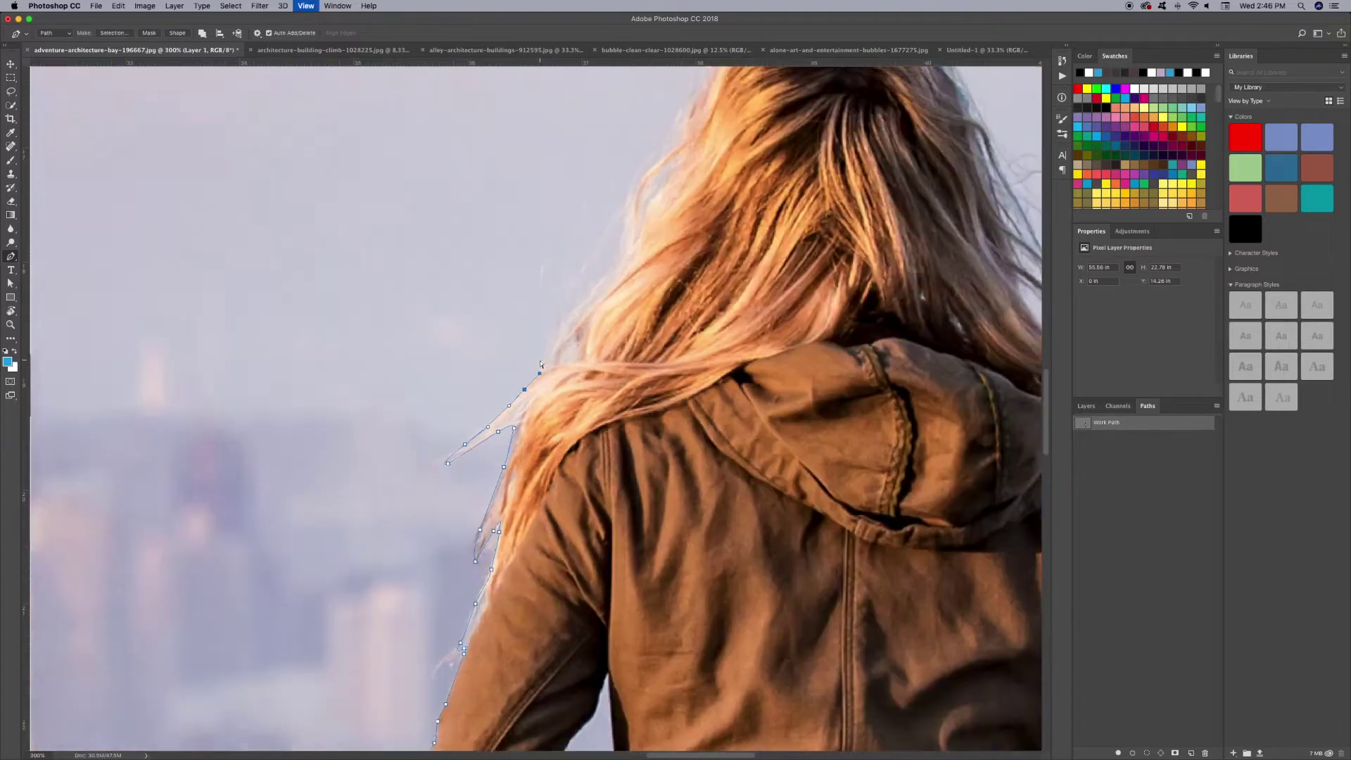
scroll(552, 363, up, 3)
drag(665, 304, 572, 325)
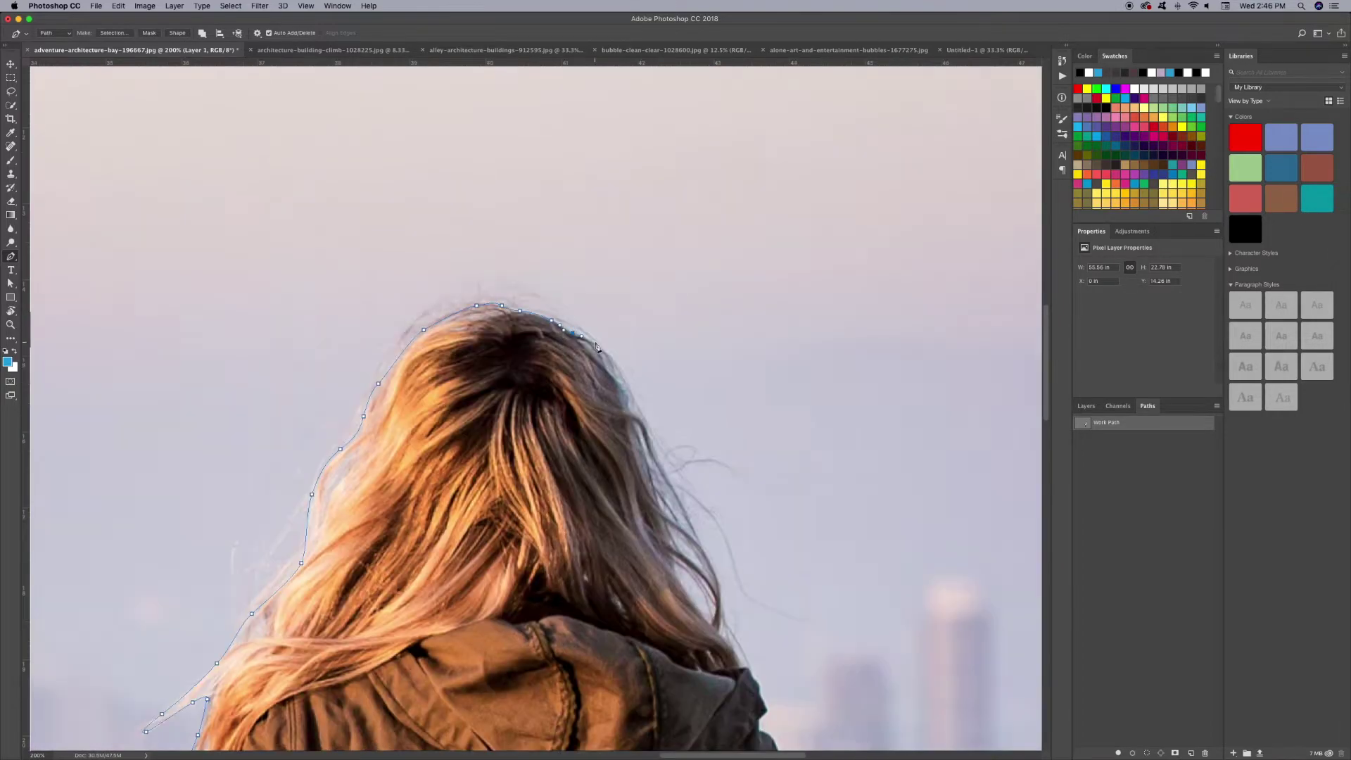
click(483, 251)
Continue the path down the hood edge, the jacket shoulder and the sleeve.
scroll(586, 459, down, 3)
drag(597, 407, 588, 461)
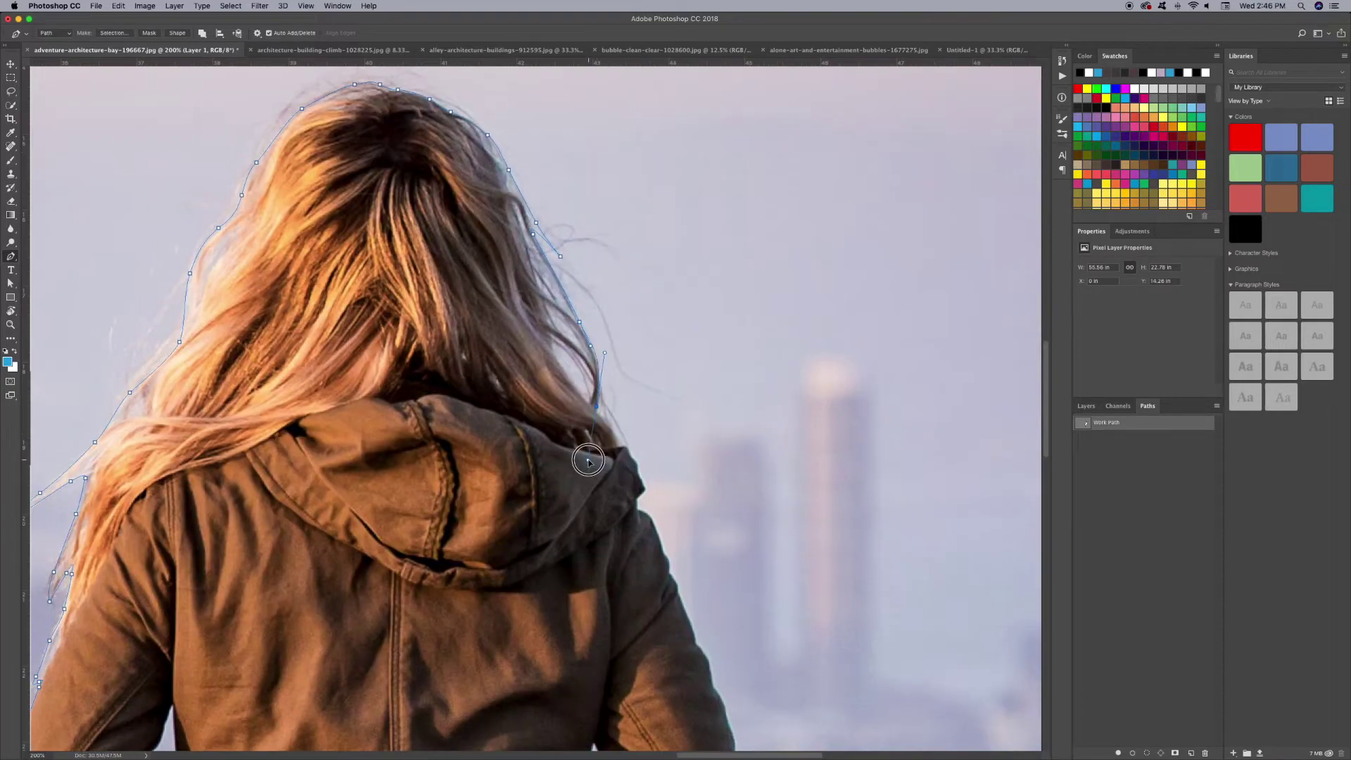
scroll(618, 445, up, 1)
scroll(573, 457, down, 3)
drag(470, 310, 482, 339)
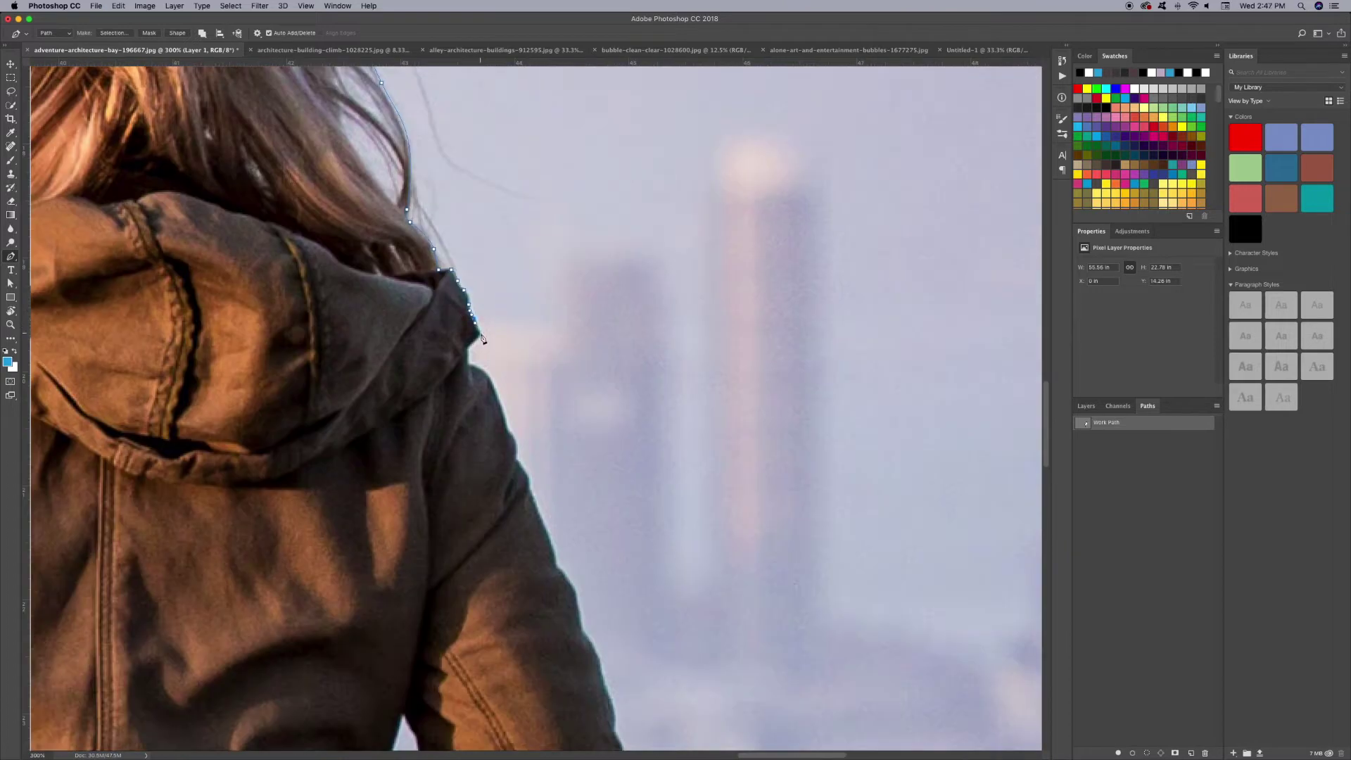
click(516, 458)
scroll(516, 458, down, 4)
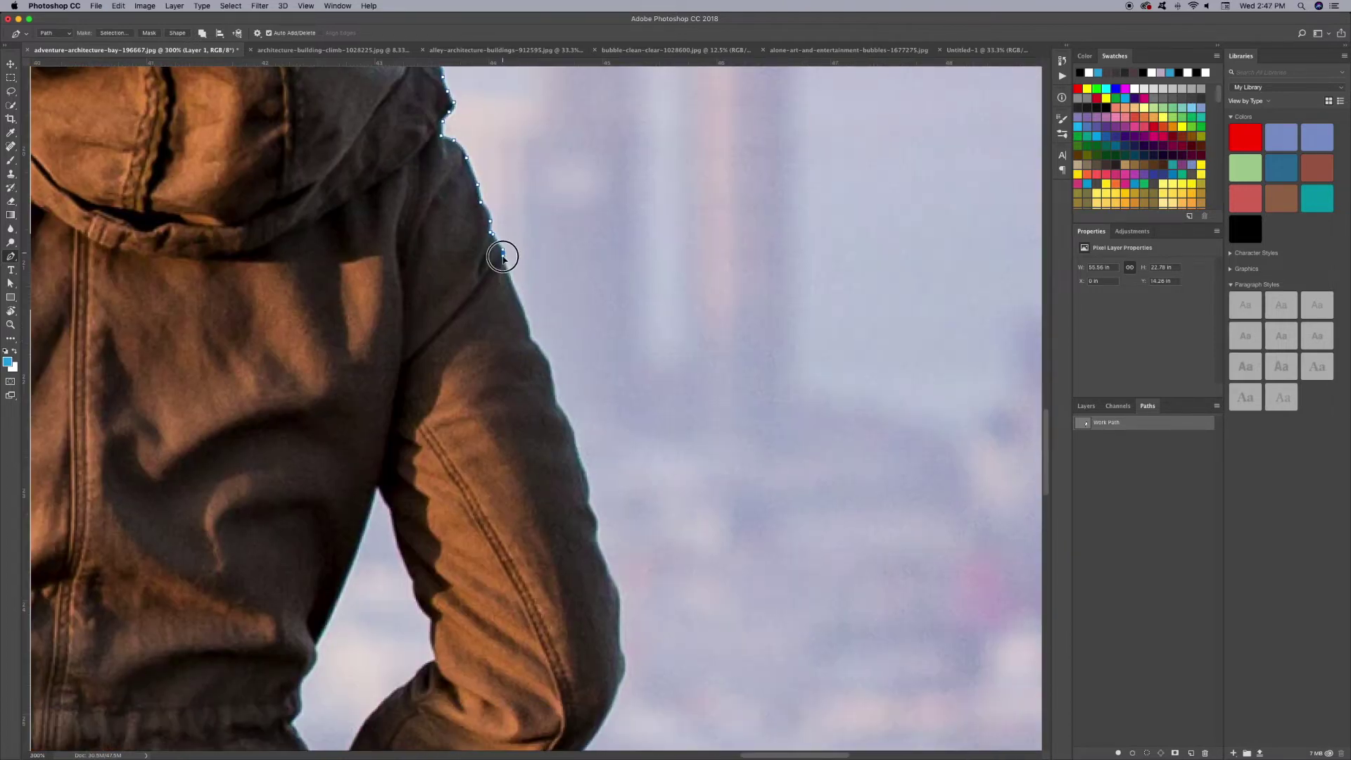
click(546, 362)
scroll(547, 361, down, 3)
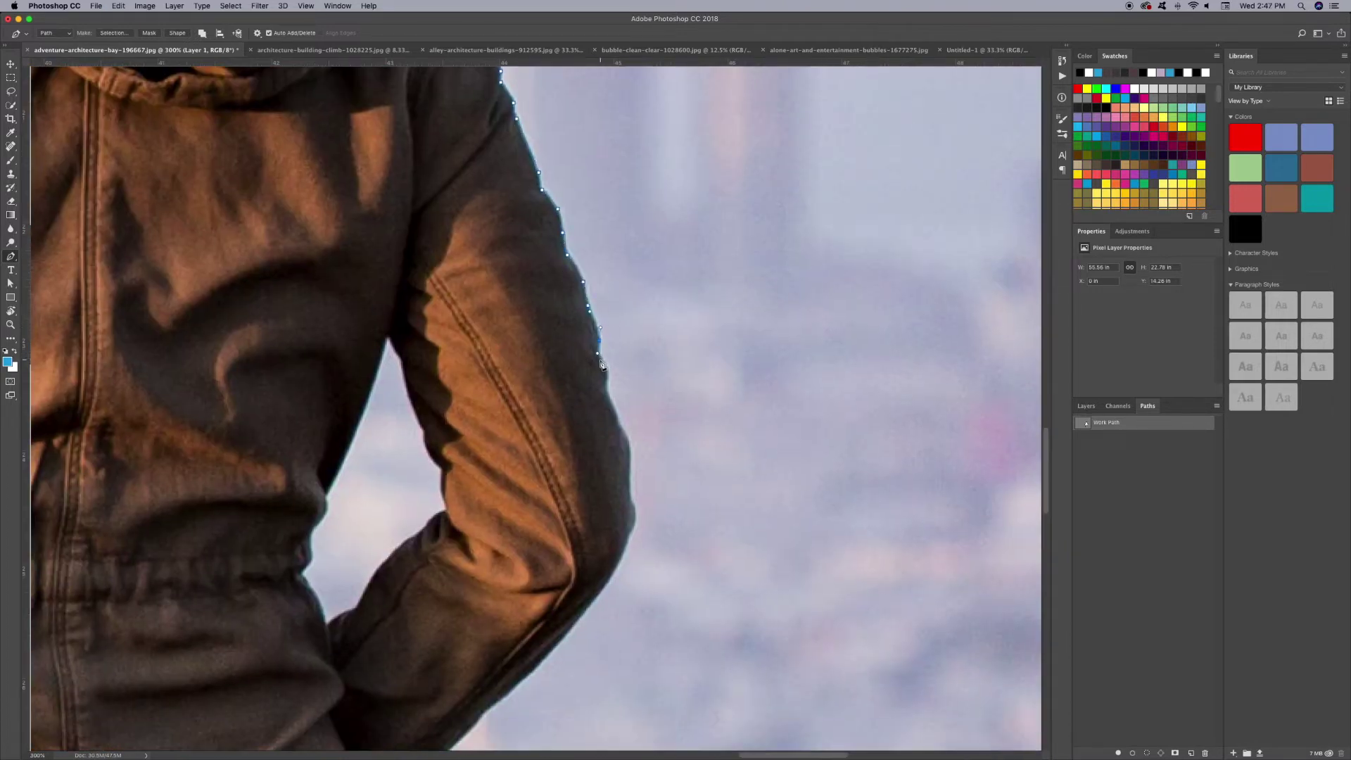
click(605, 380)
Follow the top edge of the wall with the path, out past the image edge.
scroll(605, 380, down, 3)
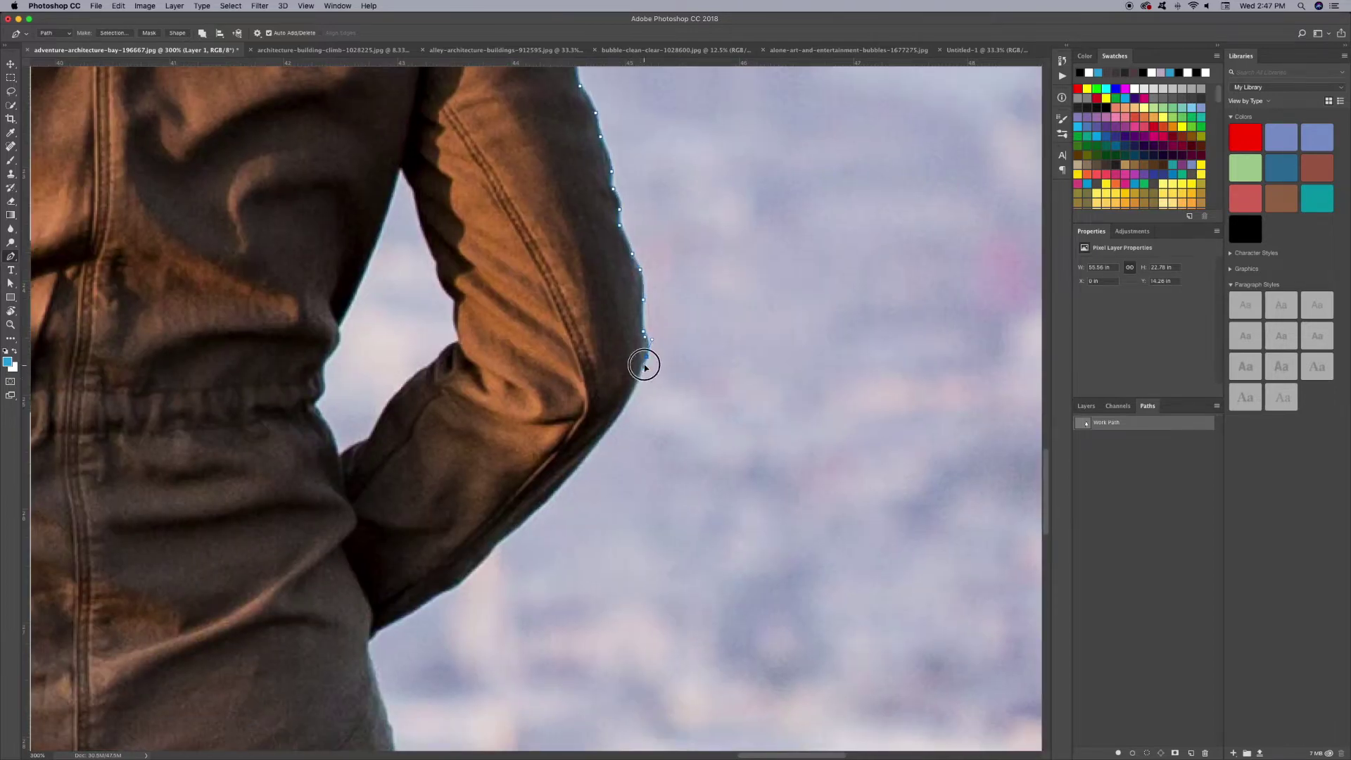
scroll(721, 336, down, 3)
scroll(677, 363, down, 3)
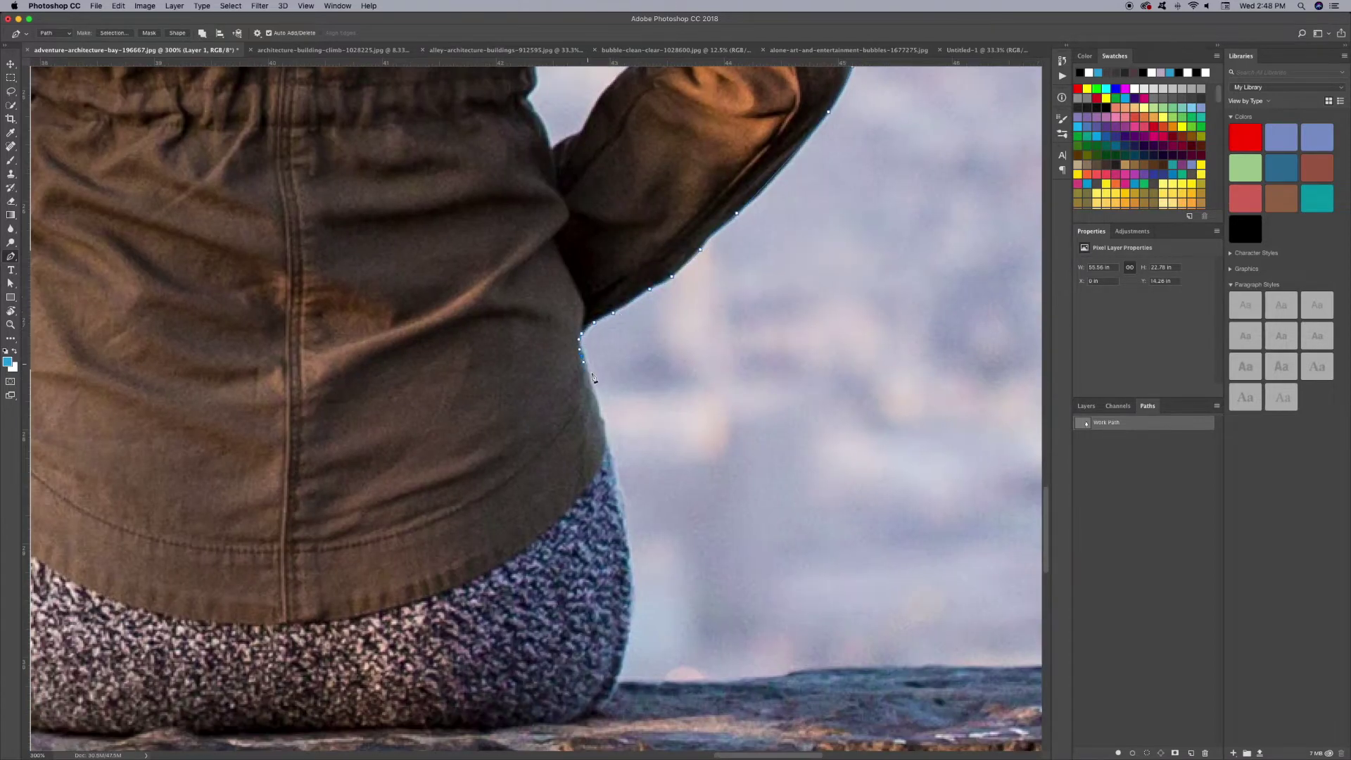
scroll(582, 362, down, 3)
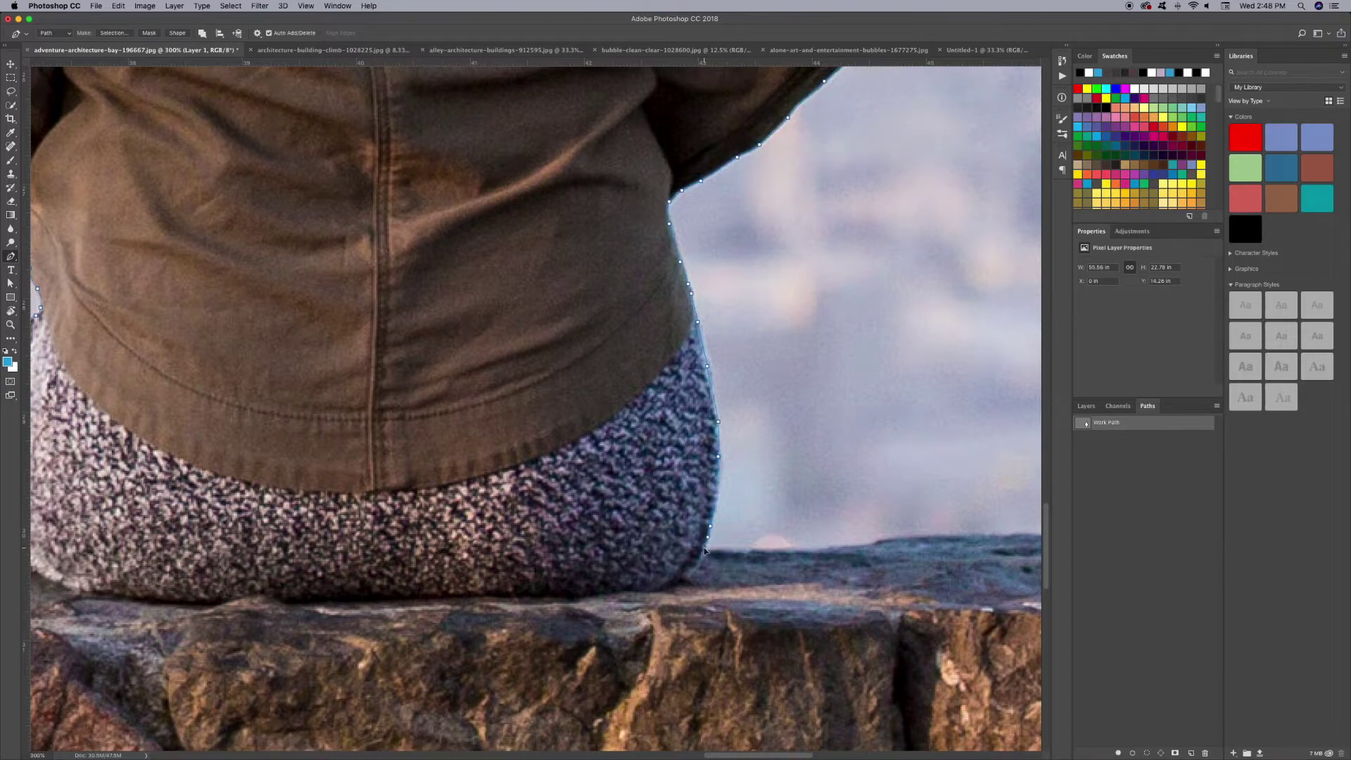
scroll(704, 548, right, 5)
scroll(598, 552, right, 5)
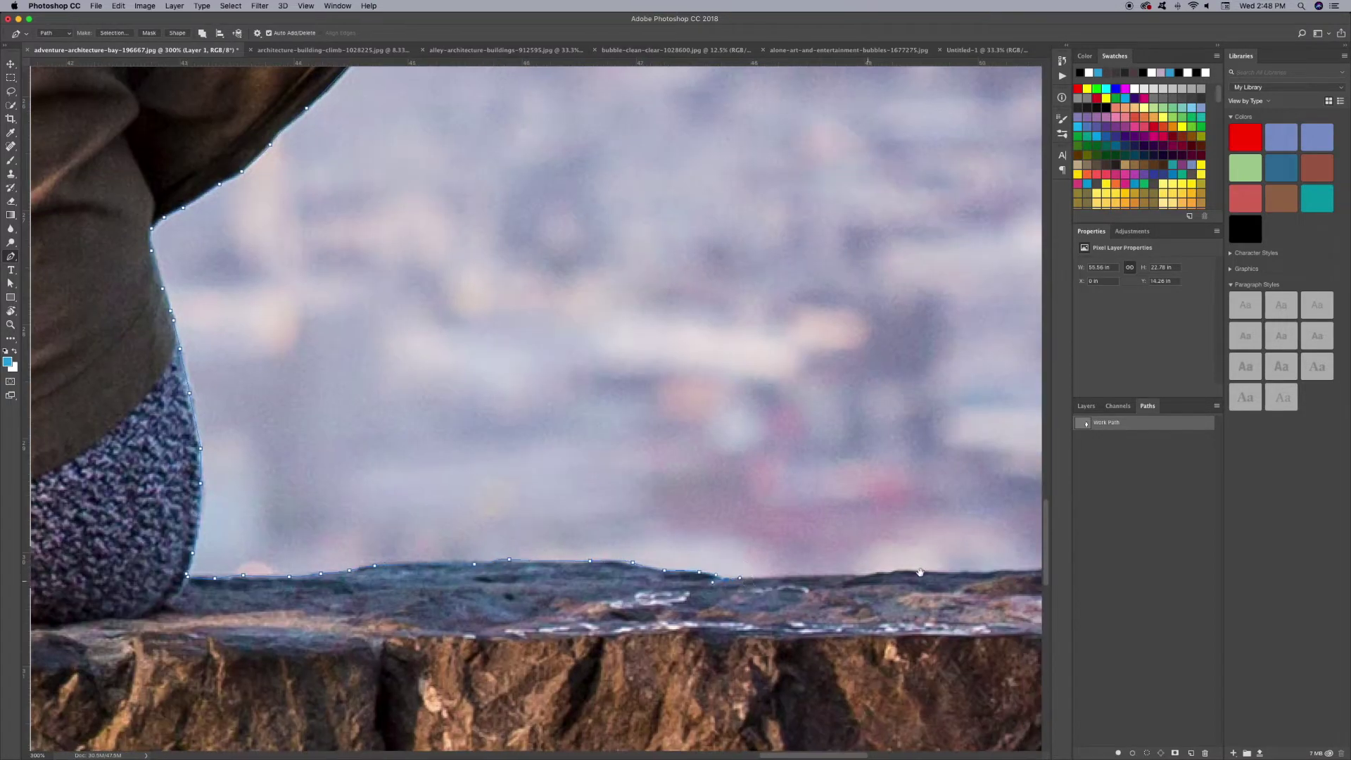
scroll(810, 568, right, 5)
scroll(668, 566, right, 5)
scroll(549, 577, right, 5)
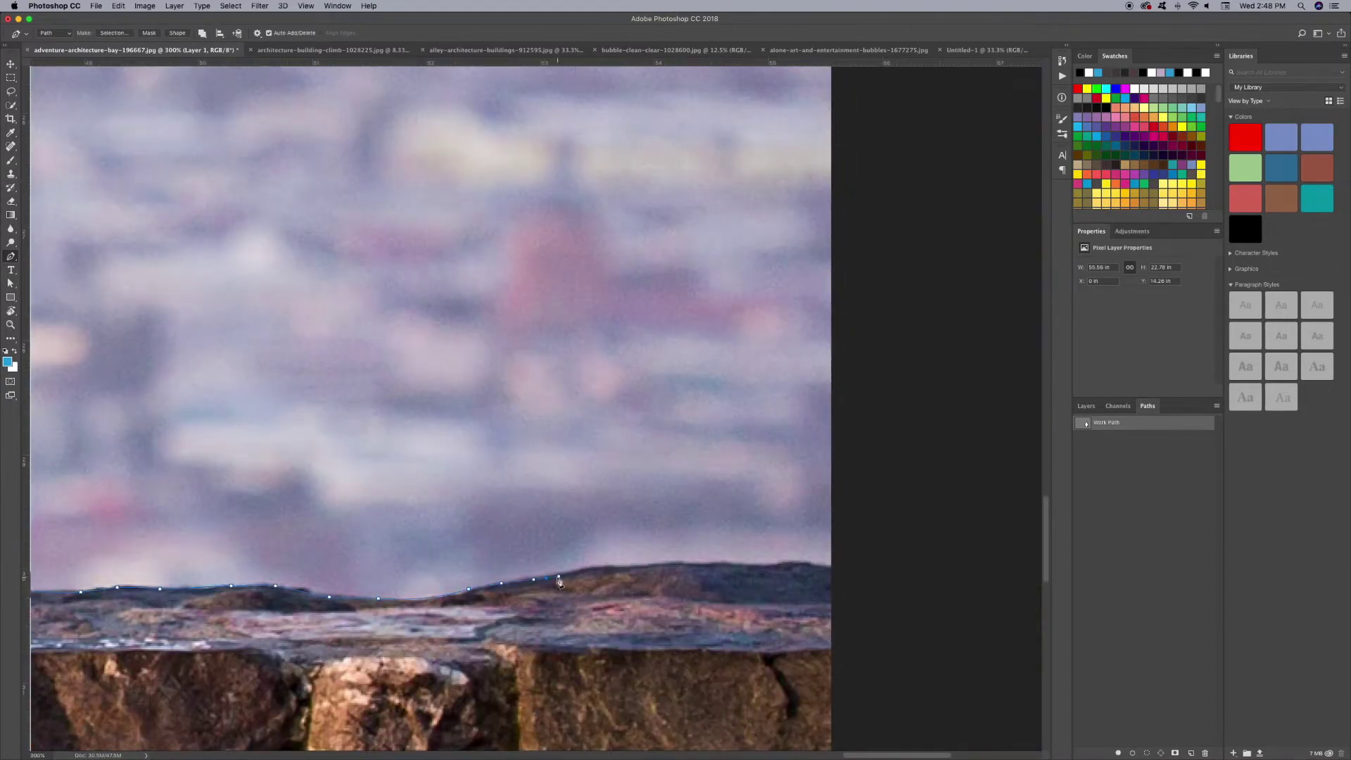
scroll(821, 548, down, 5)
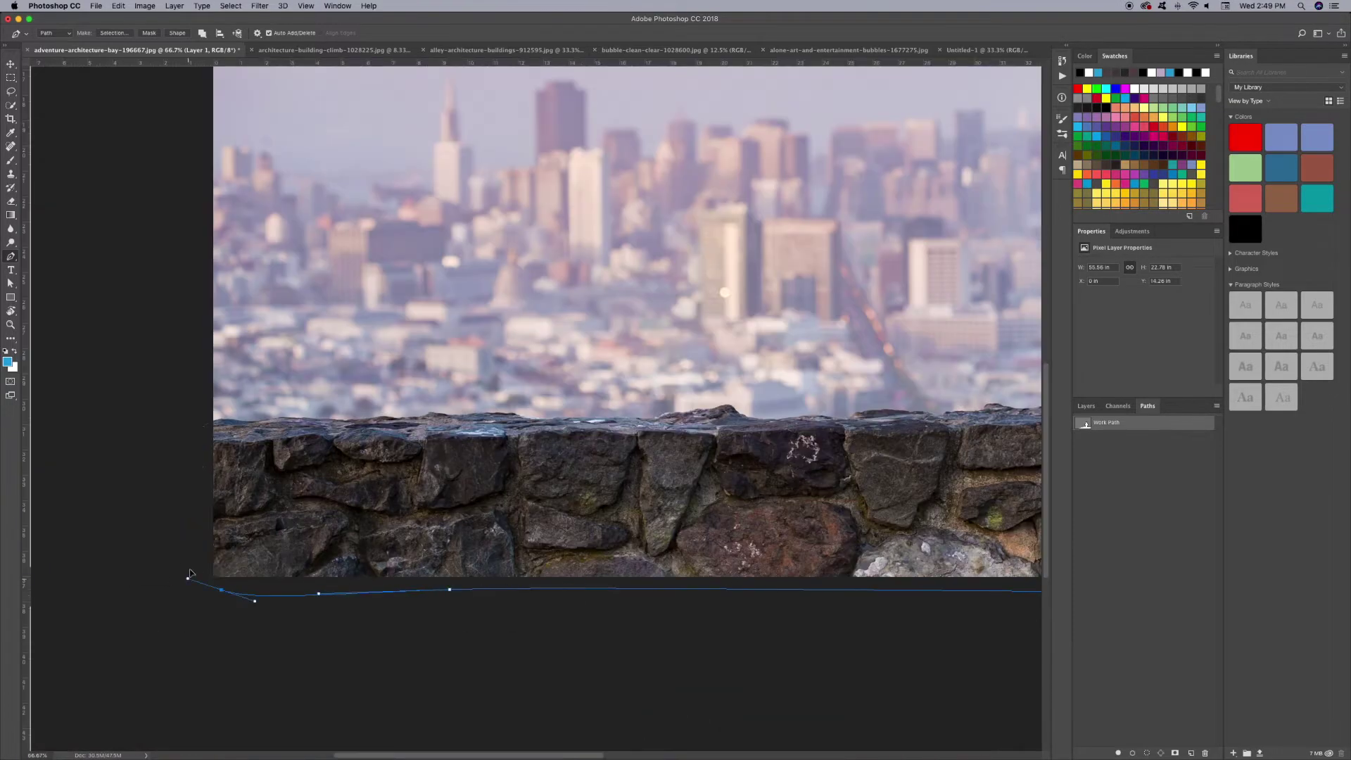
Extend the path along the wall top to the left of the woman.
scroll(234, 422, up, 3)
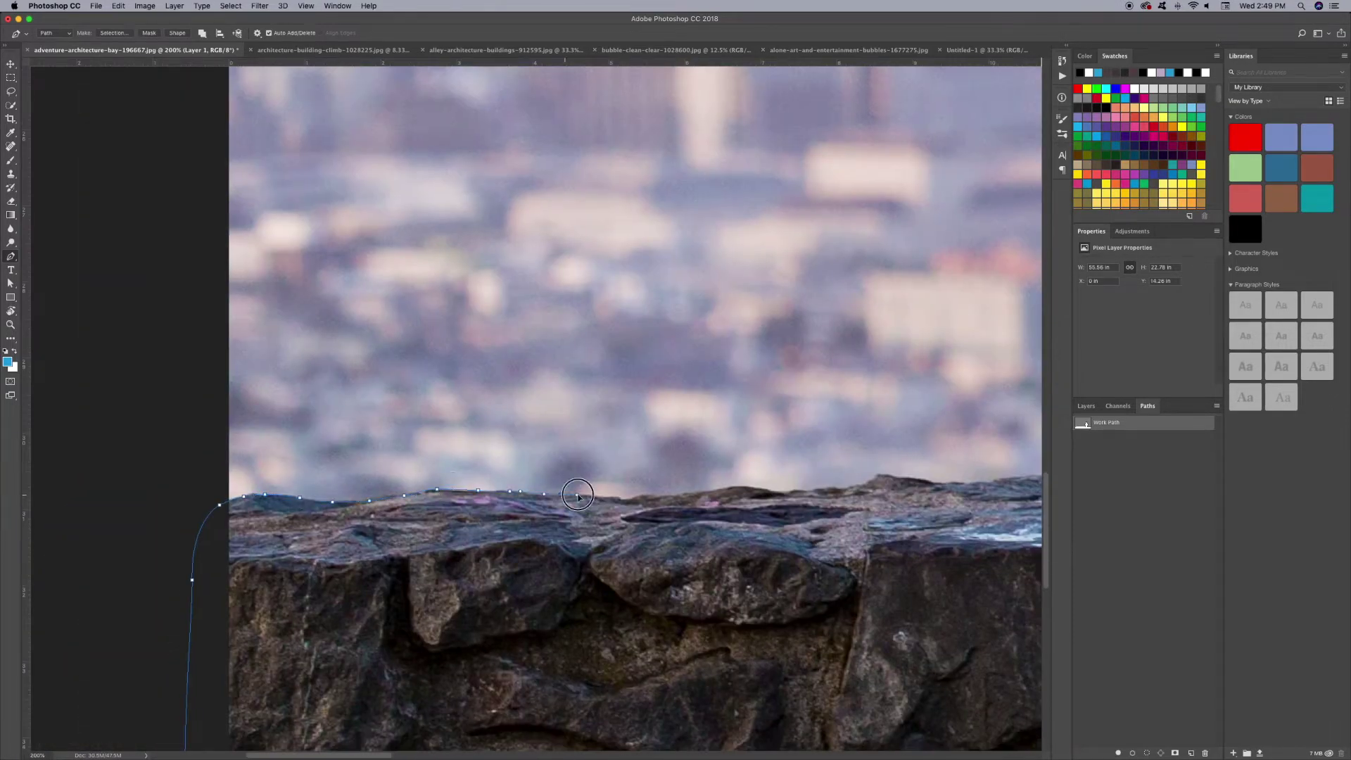
scroll(577, 496, right, 5)
scroll(524, 538, right, 3)
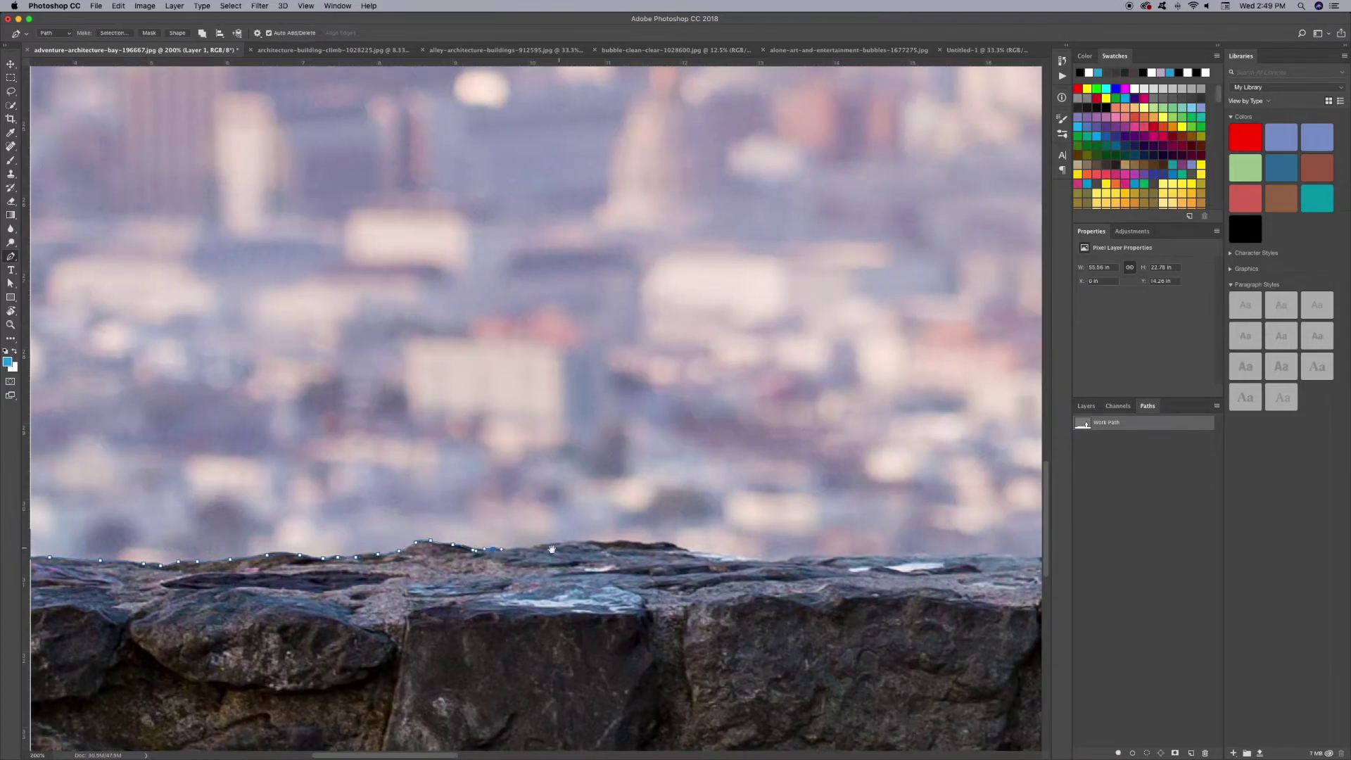
scroll(552, 548, right, 3)
scroll(457, 545, right, 3)
scroll(422, 567, right, 3)
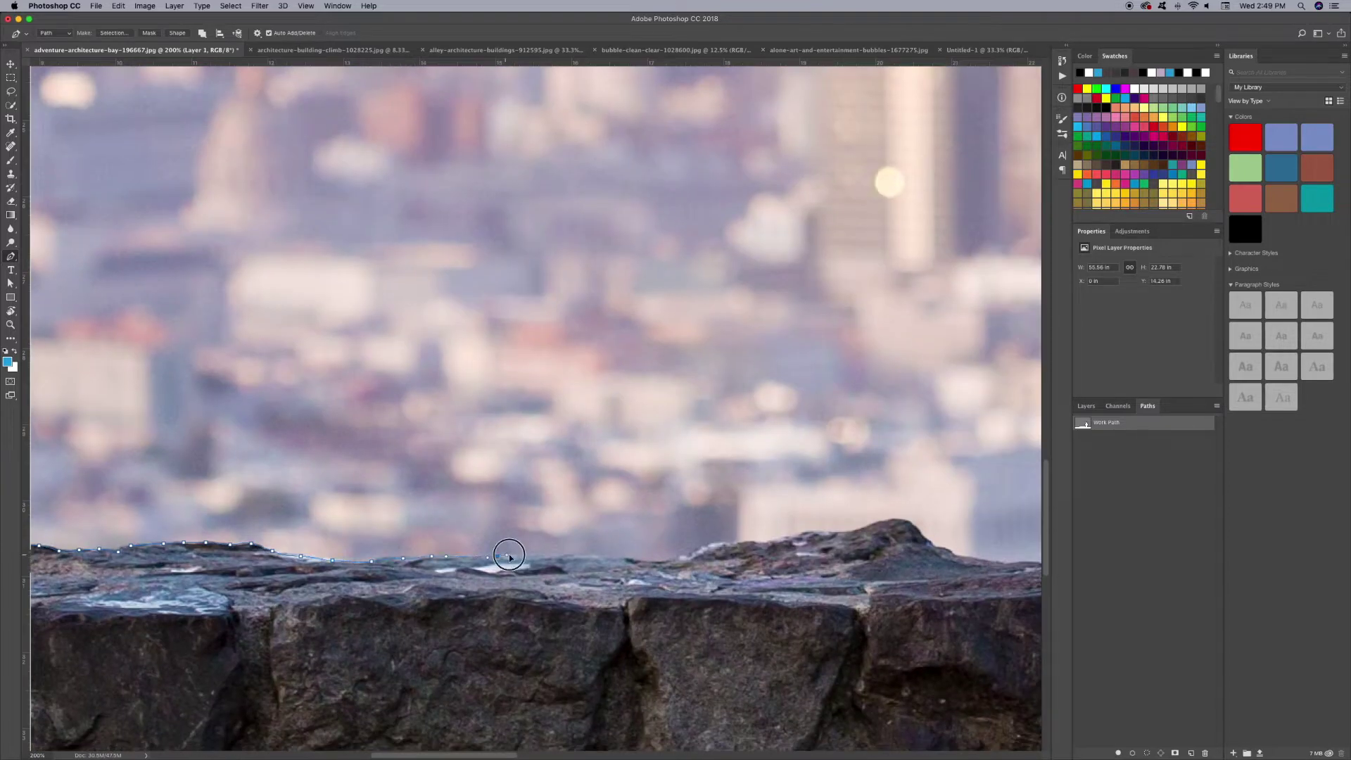
scroll(563, 561, right, 5)
scroll(493, 566, right, 3)
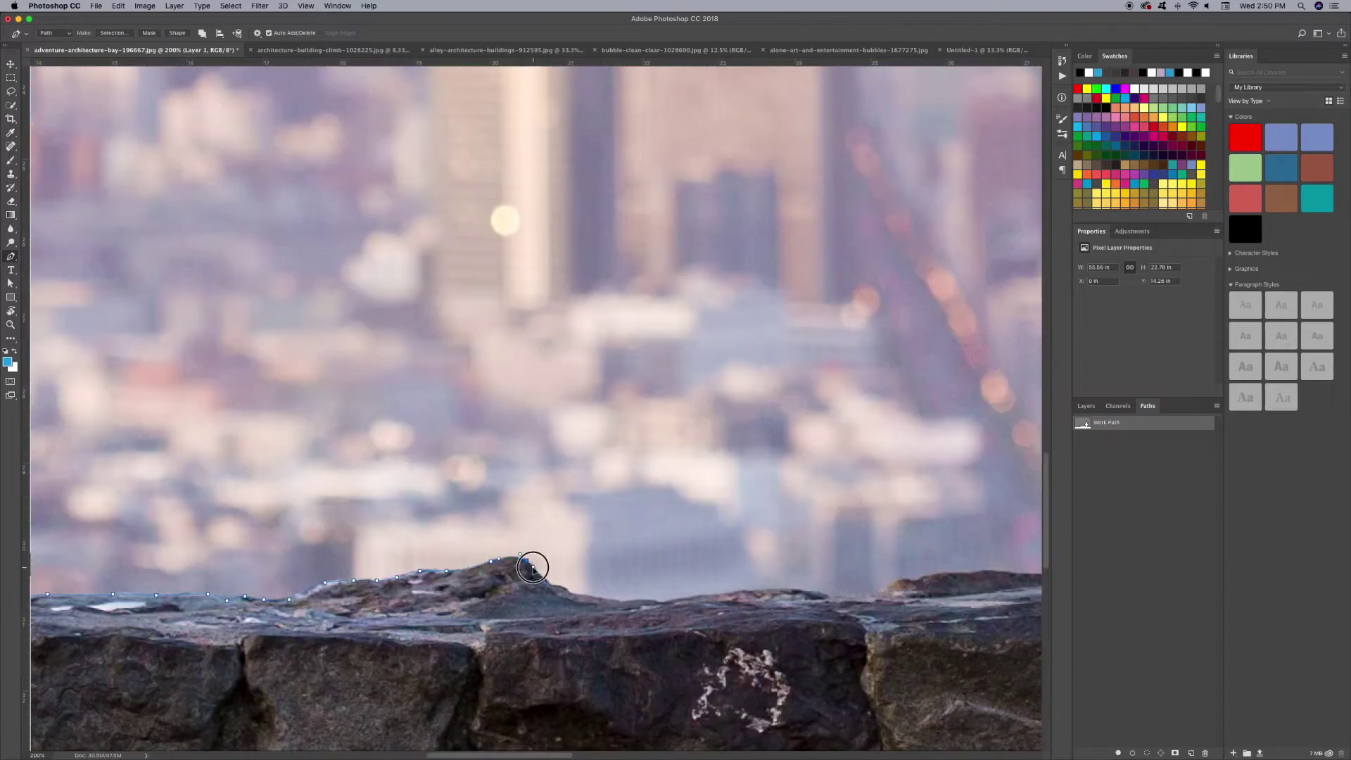
scroll(532, 568, right, 4)
scroll(478, 552, down, 2)
scroll(495, 541, right, 5)
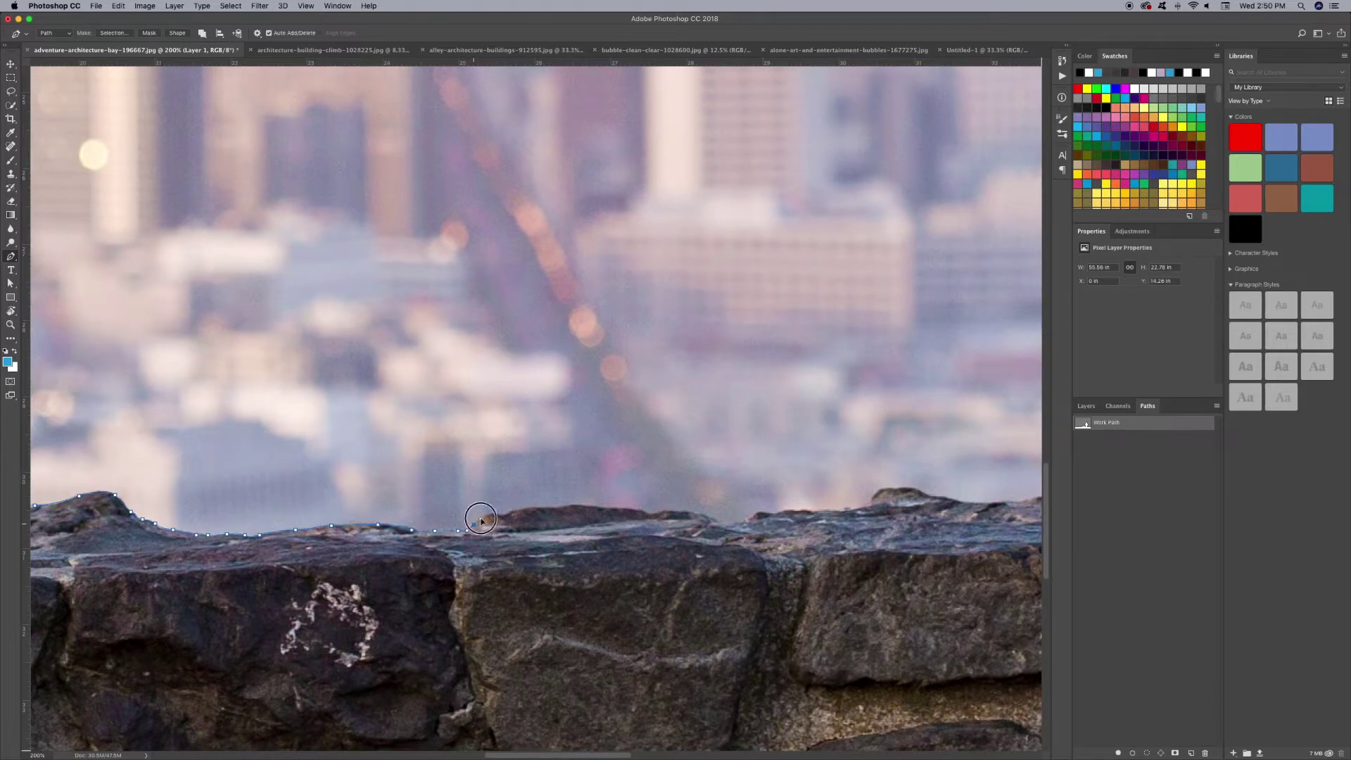
scroll(513, 507, right, 5)
scroll(555, 510, right, 4)
scroll(487, 524, up, 1)
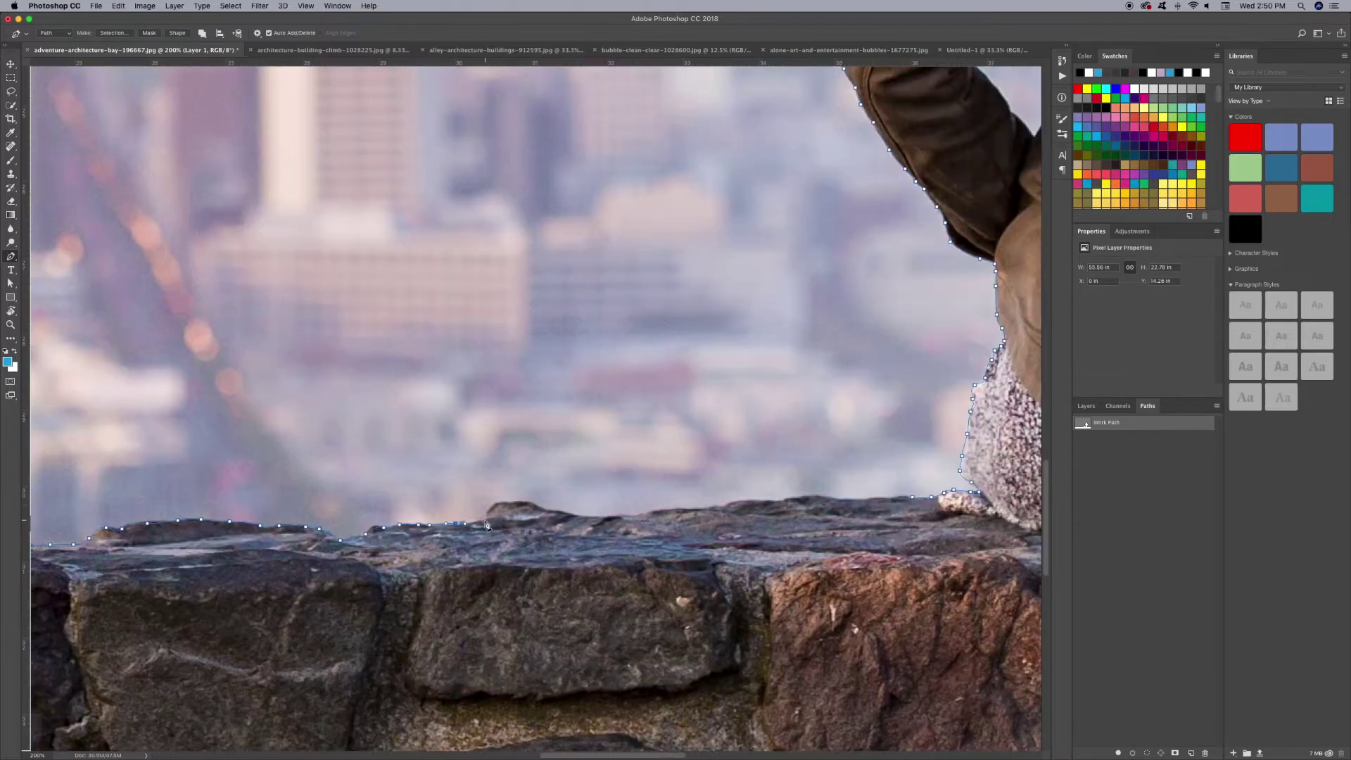
scroll(556, 517, right, 4)
scroll(531, 511, right, 4)
scroll(478, 526, up, 2)
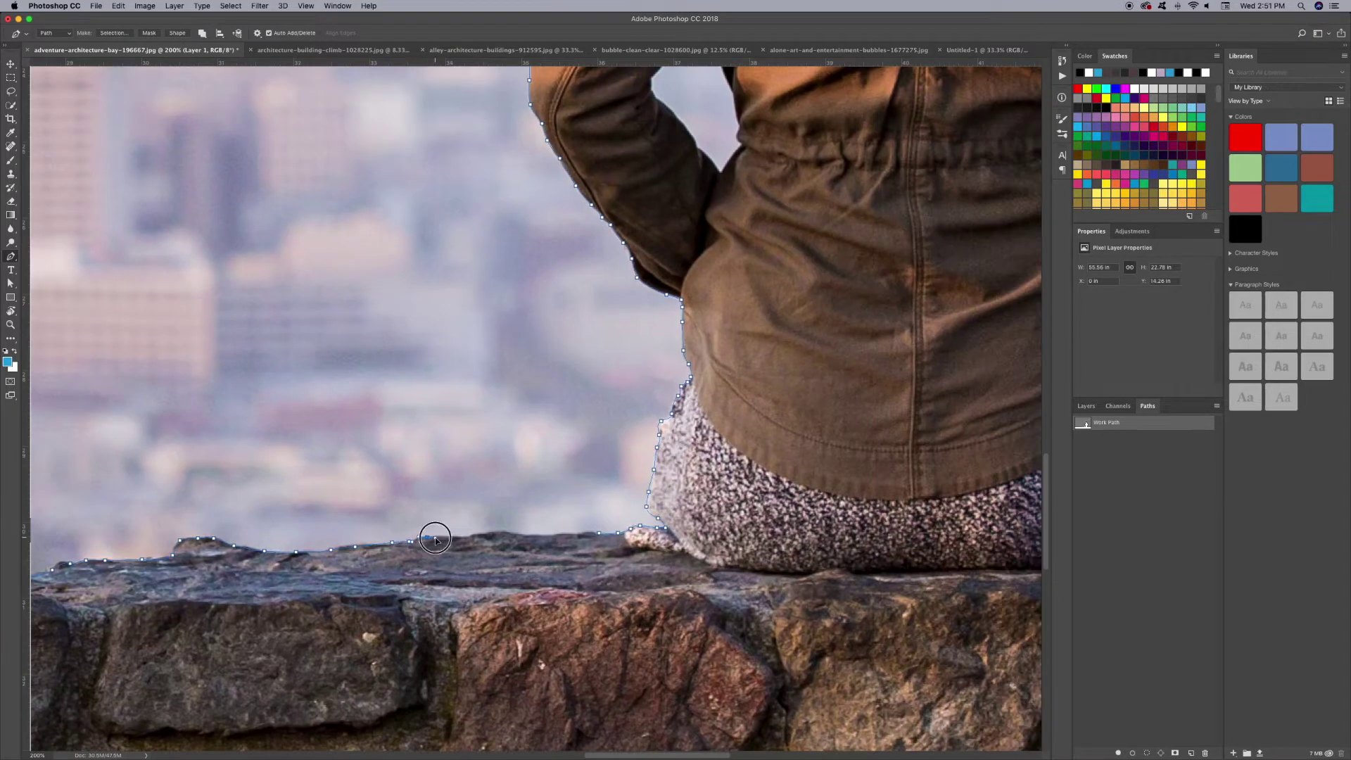
scroll(600, 540, up, 8)
scroll(626, 338, right, 3)
Zoom in and trace the gaps inside her arms down to the waist.
key(super+plus)
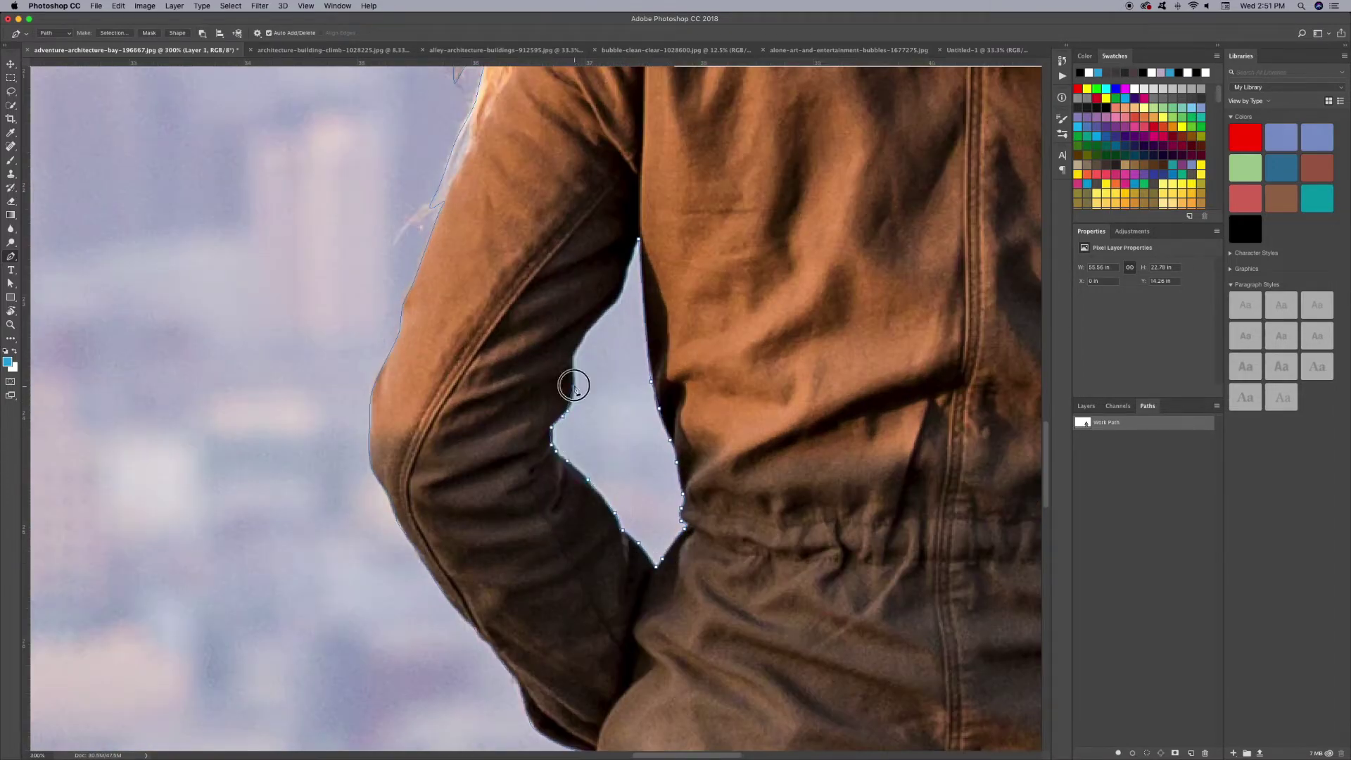
scroll(576, 379, right, 2)
scroll(589, 353, right, 14)
scroll(563, 350, down, 3)
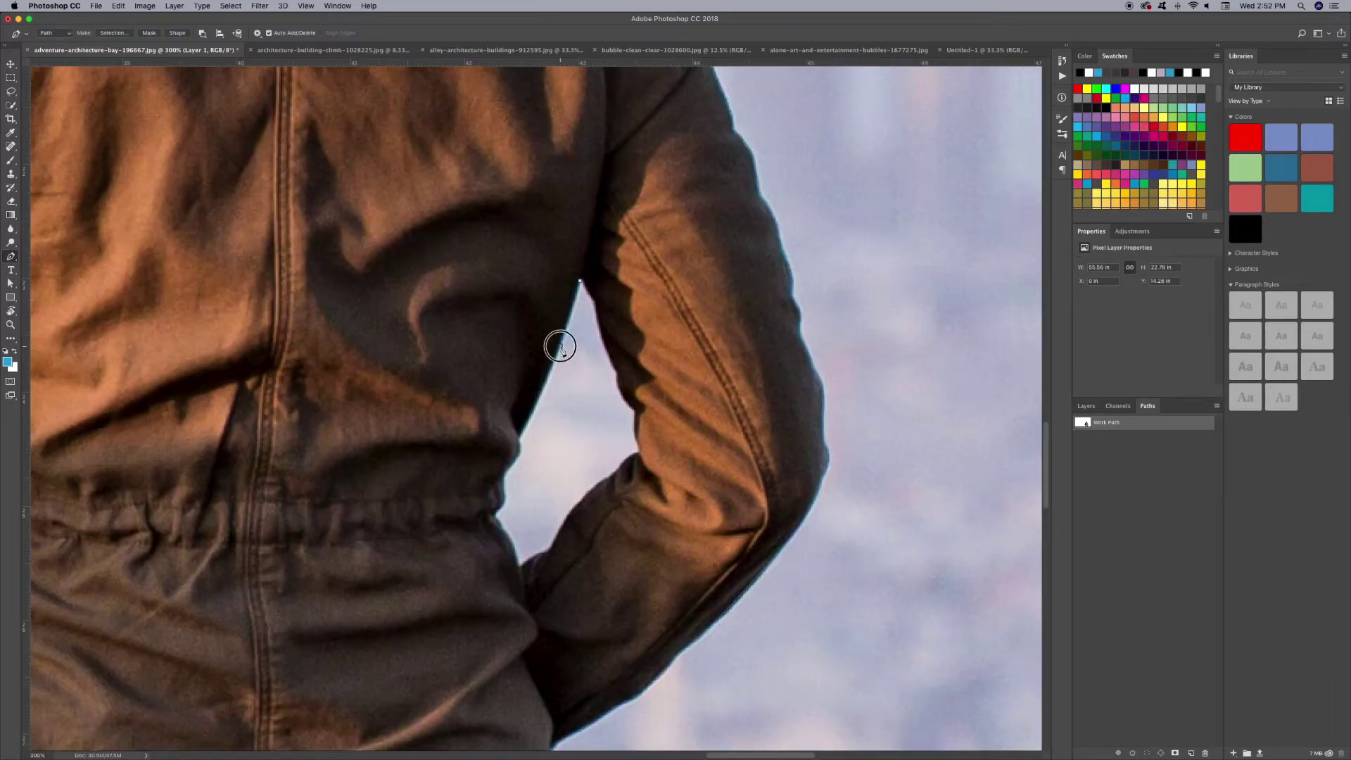
drag(533, 422, 591, 269)
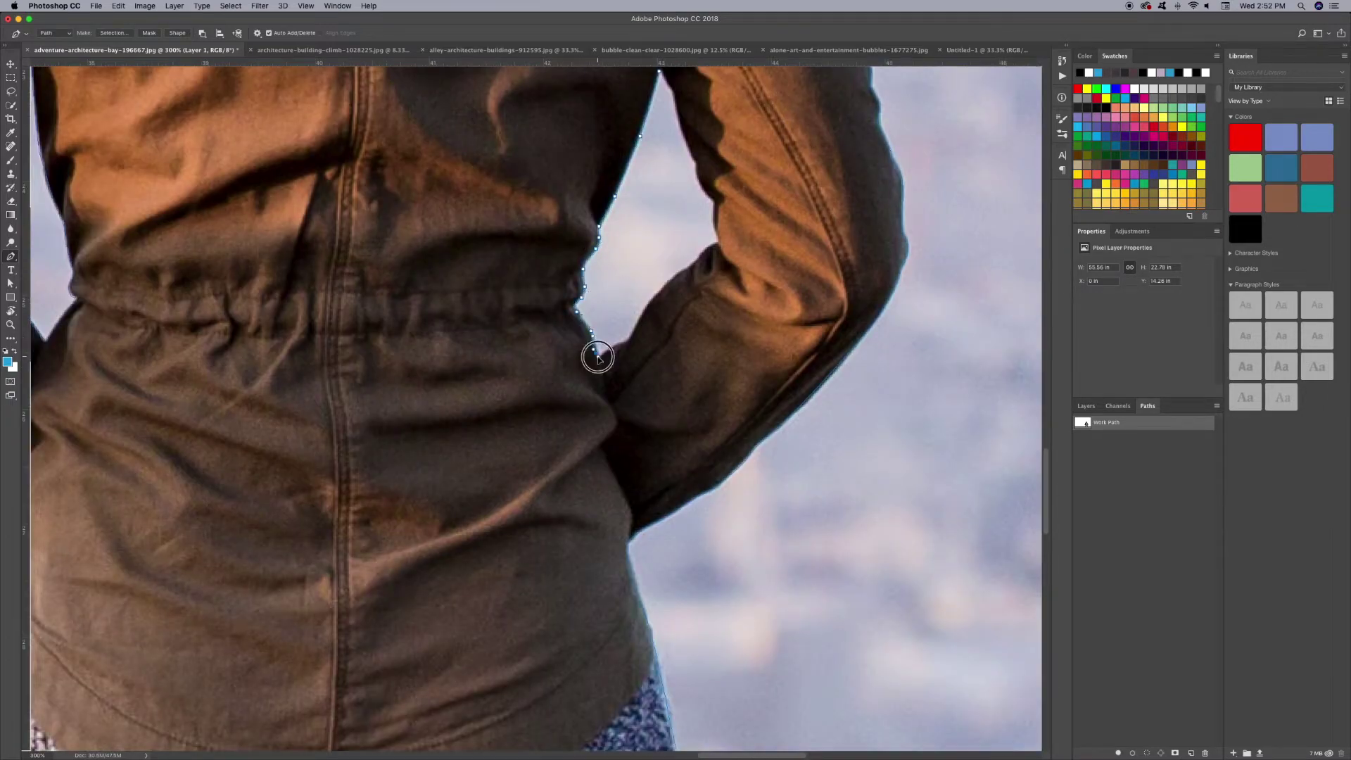
Close the path at its start point and load it as a selection.
scroll(722, 253, up, 4)
scroll(704, 296, right, 1)
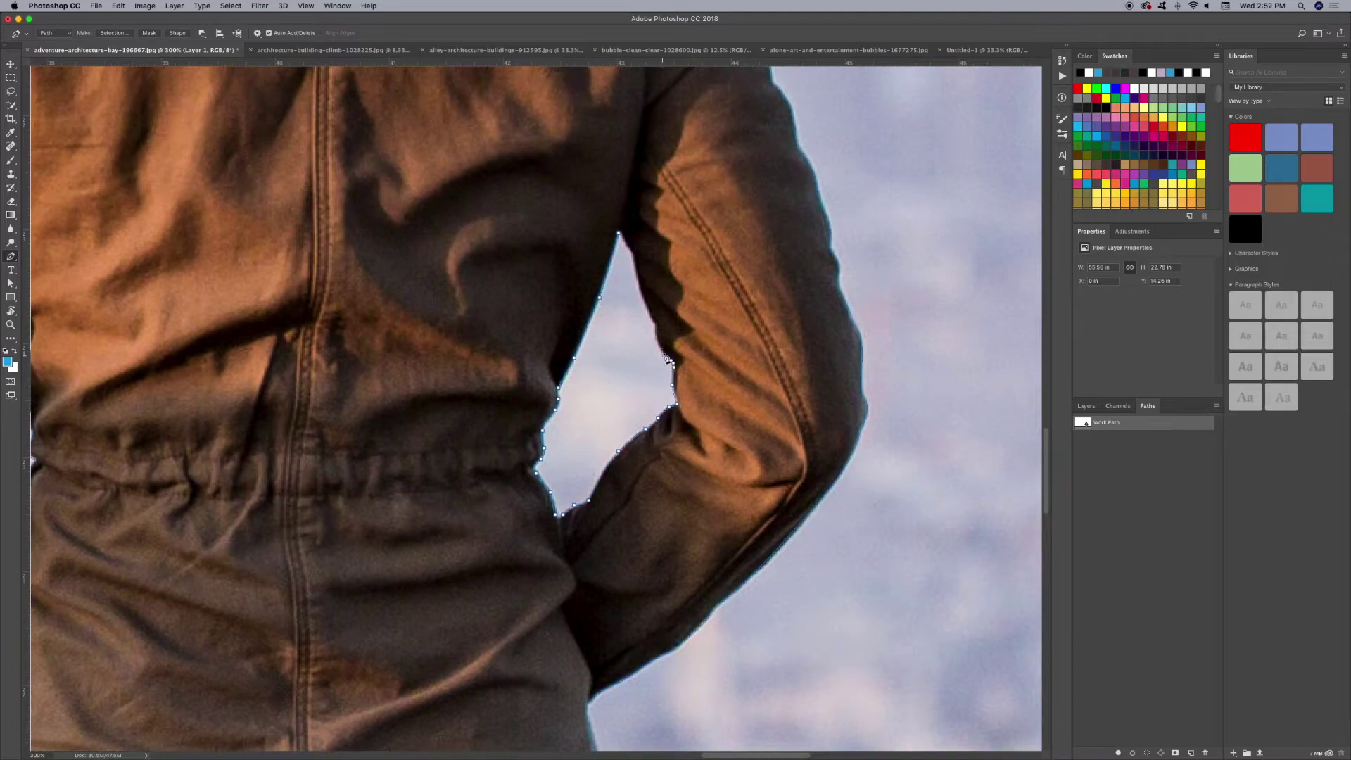
click(620, 237)
key(ctrl+0)
key(ctrl+minus)
Refine the hair edges in Select and Mask and output them as a layer mask.
key(ctrl+Return)
key(v)
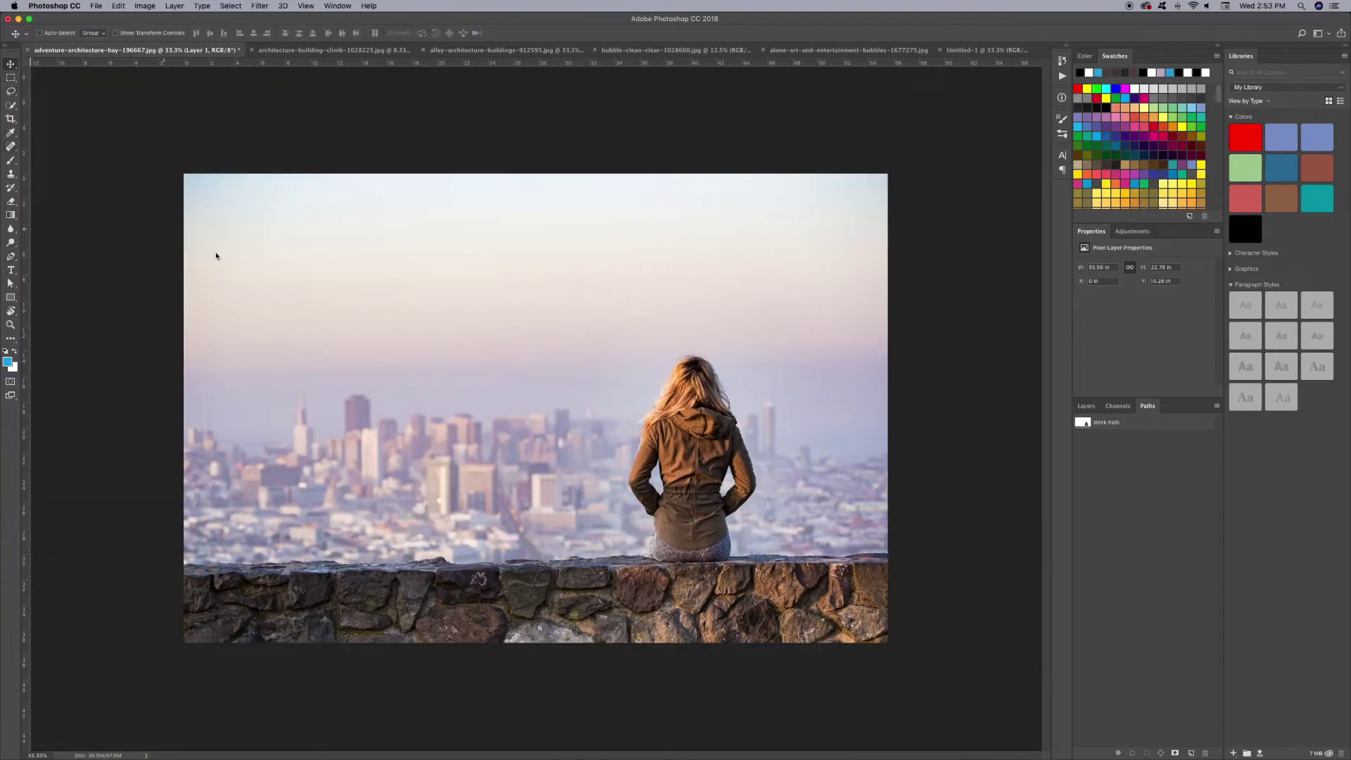
key(ctrl+alt+r)
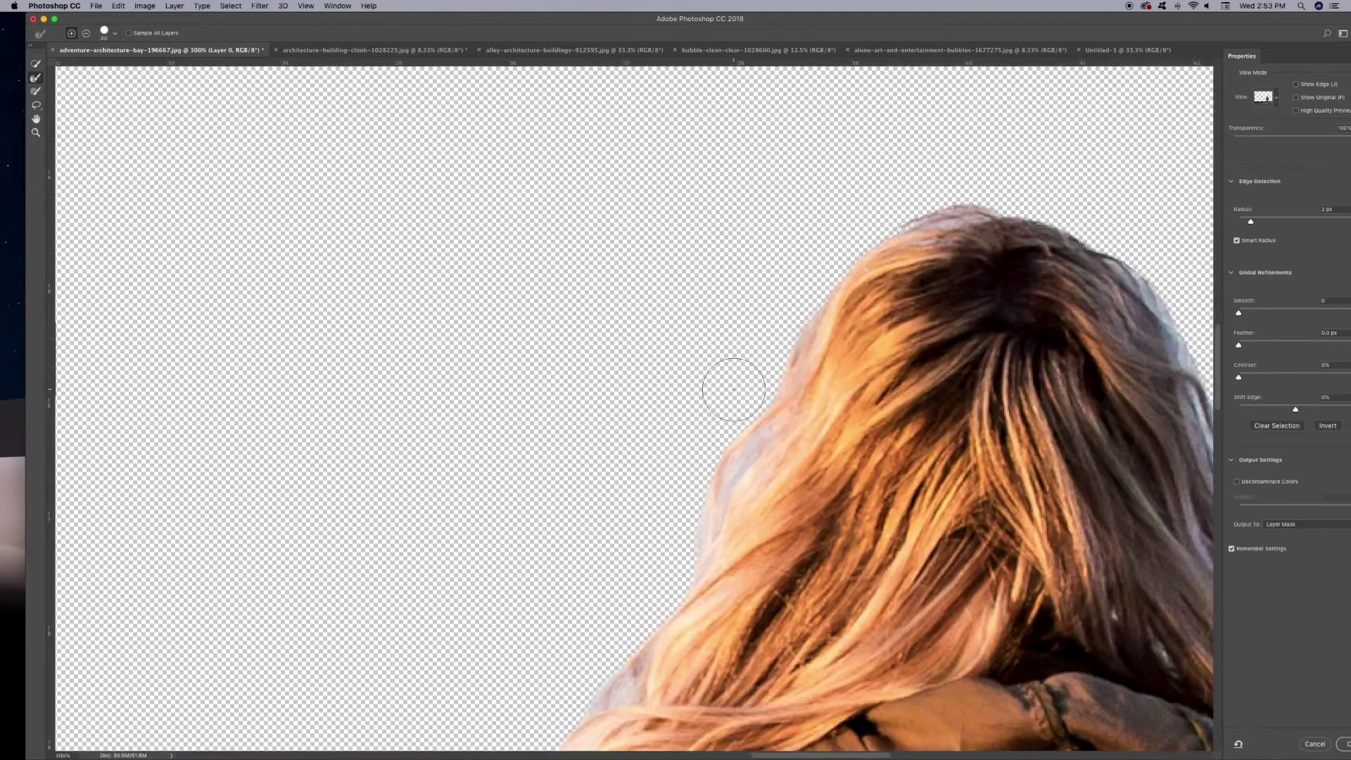
key(bracketright)
key(bracketright)
key(bracketright)
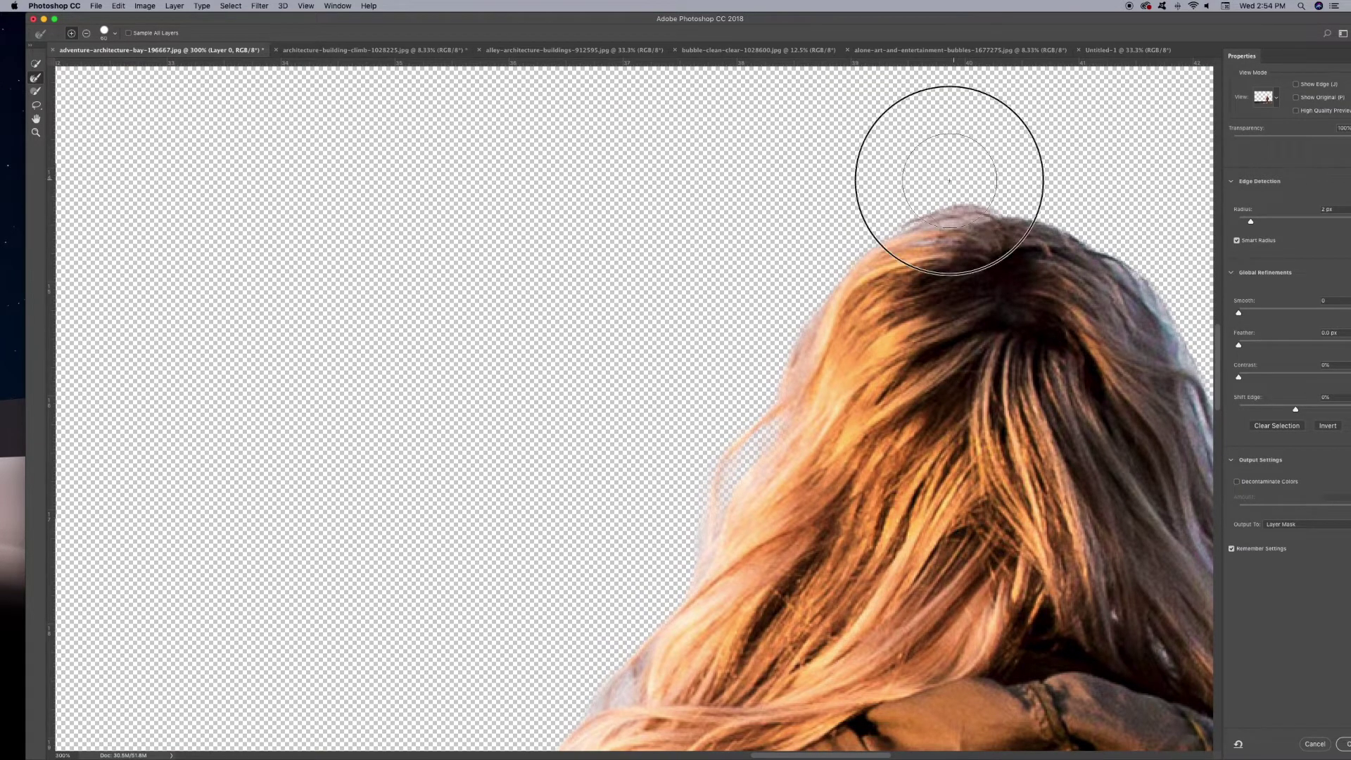
scroll(668, 538, down, 4)
scroll(611, 553, down, 5)
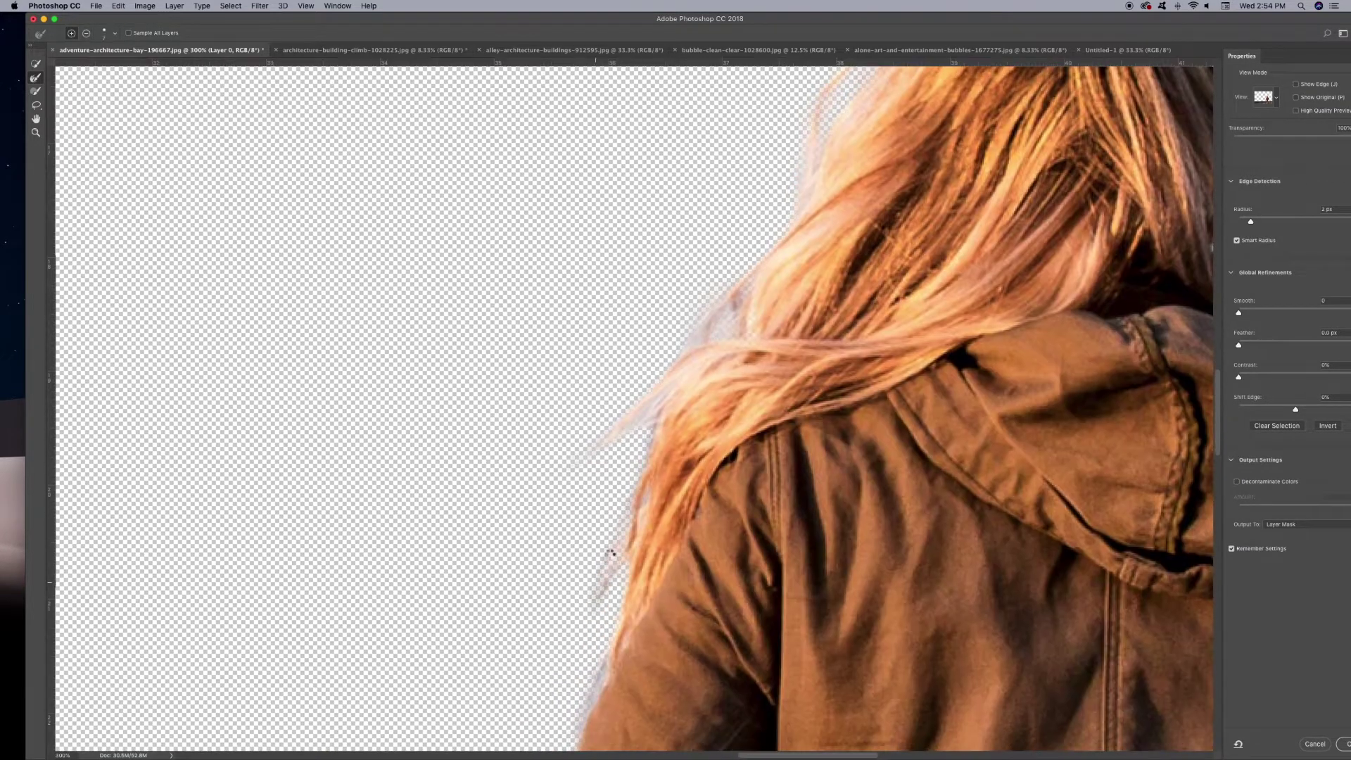
scroll(649, 415, up, 3)
scroll(650, 416, right, 7)
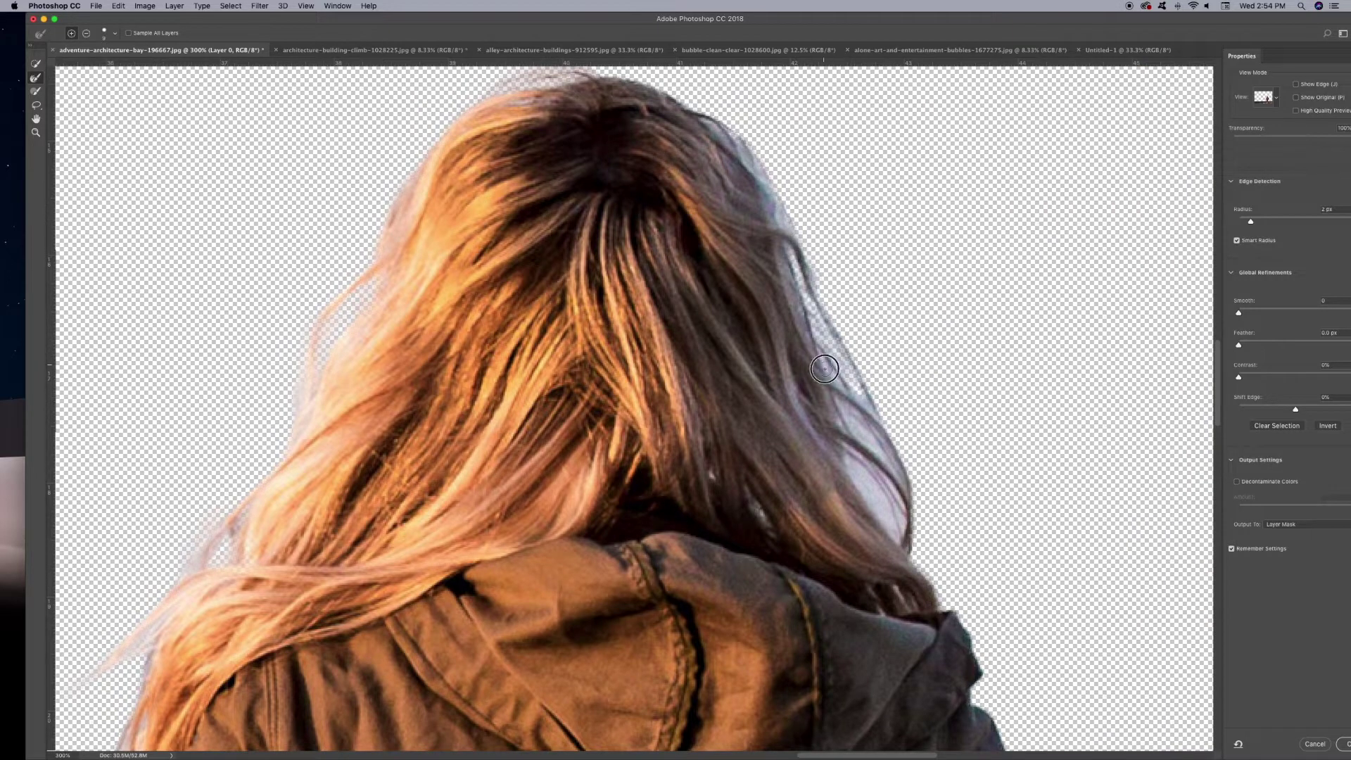
key(p)
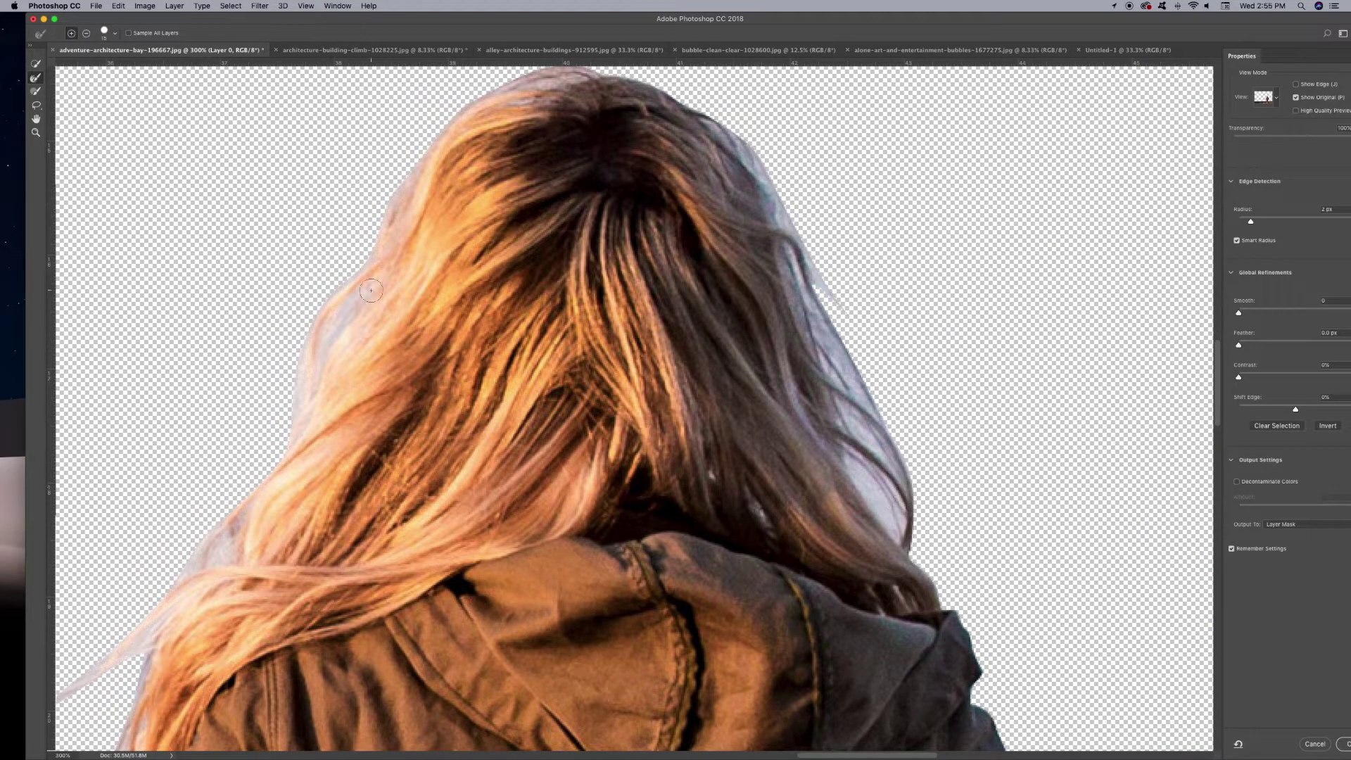
key(Return)
Refine the hair edges again on the layer image with a resized brush and reapply the mask.
click(1125, 488)
key(super+alt+r)
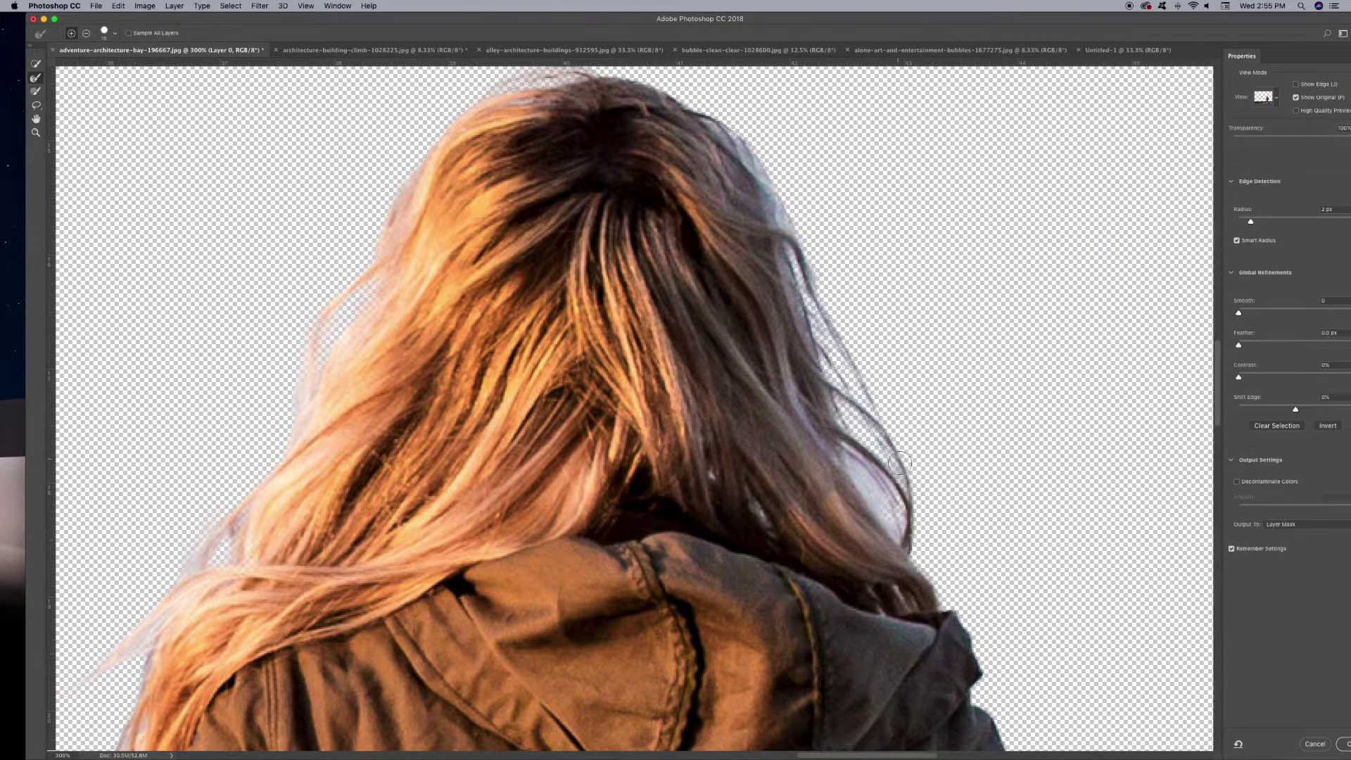
click(116, 36)
scroll(774, 394, up, 5)
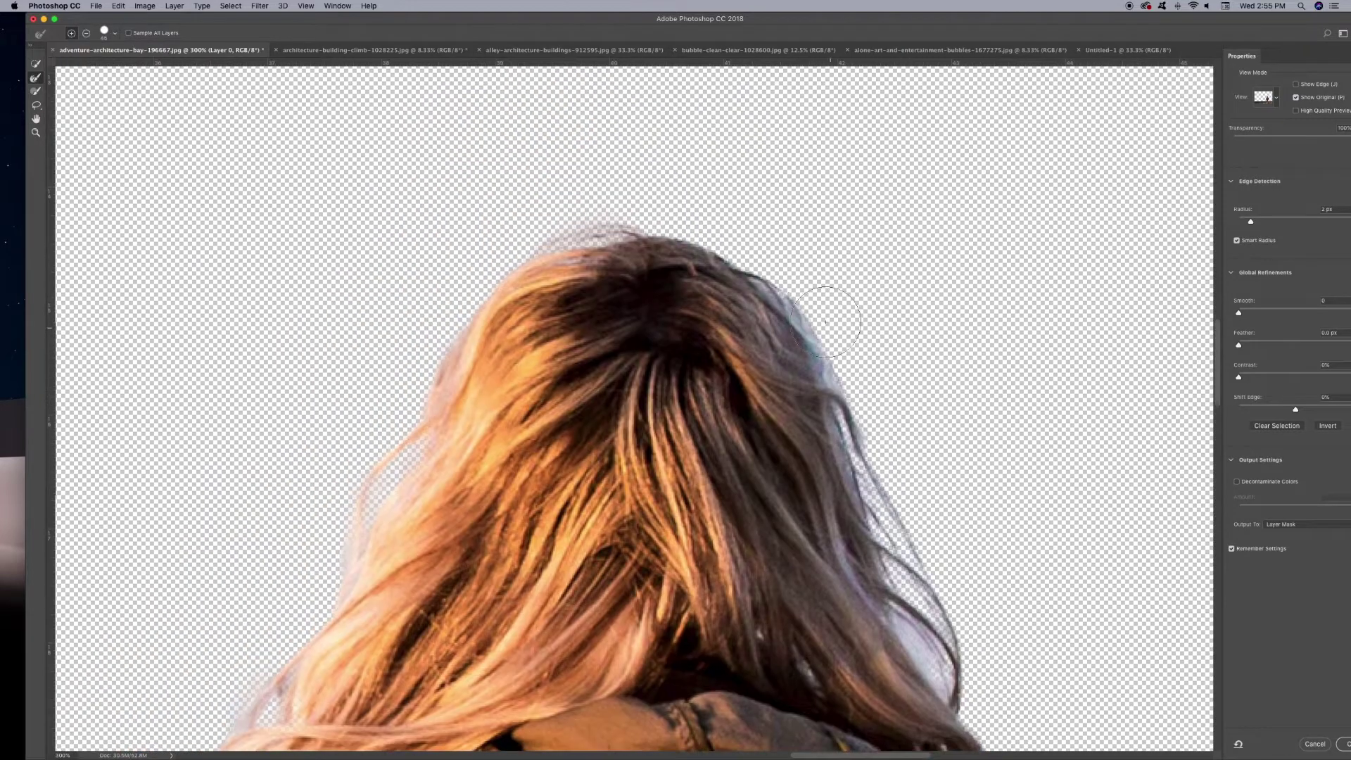
key(Return)
key(super+0)
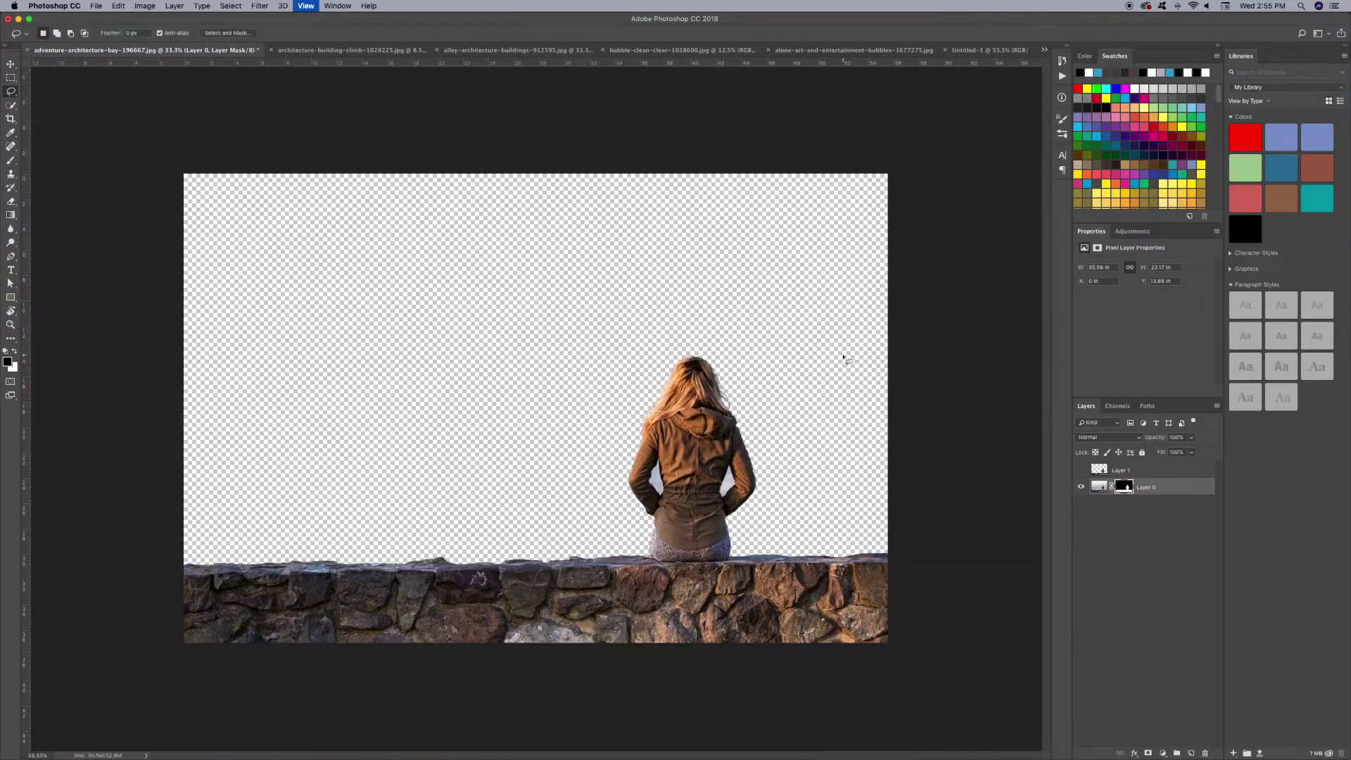
Copy the cut-out woman and the water droplet image into Untitled-1, rotating the droplets a quarter turn.
drag(996, 51, 715, 437)
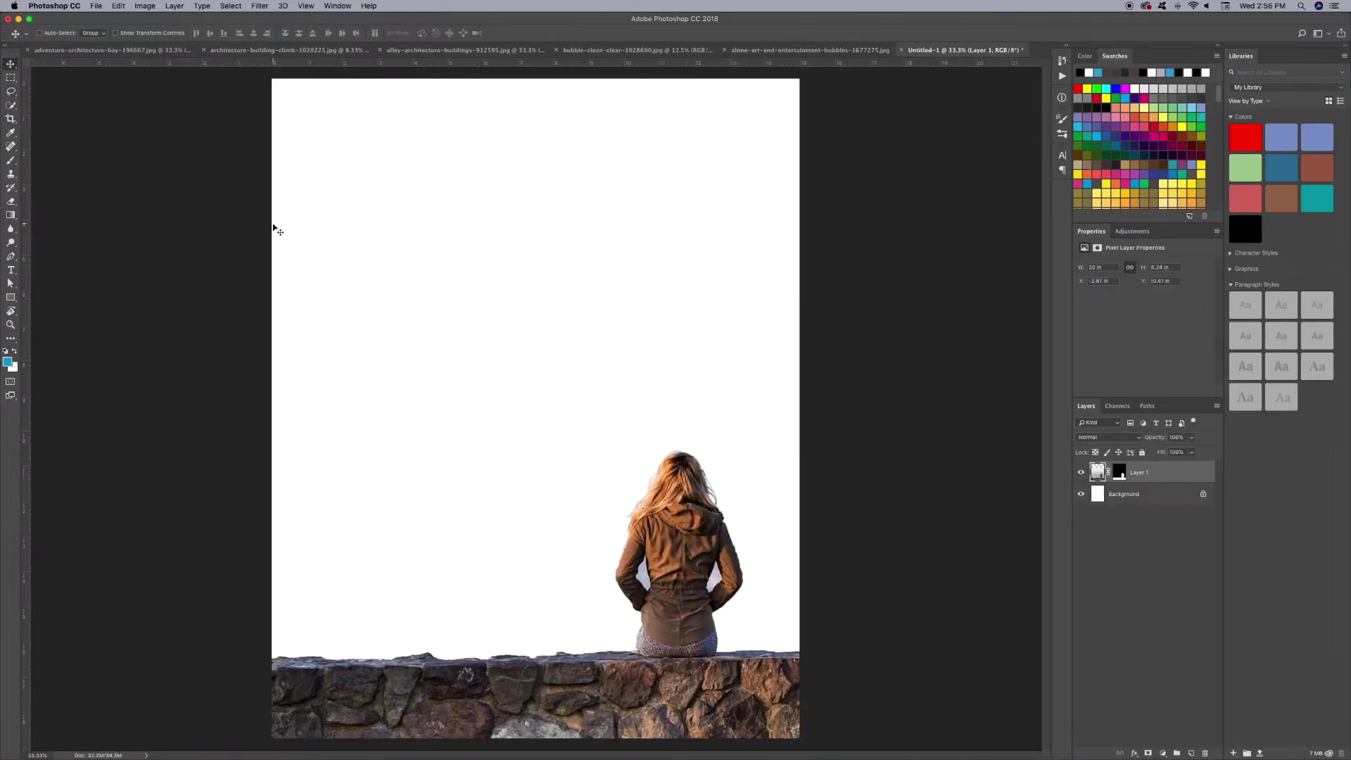
key(ctrl+Tab)
key(ctrl+Tab)
key(ctrl+Tab)
key(ctrl+Tab)
drag(1099, 470, 535, 366)
key(Return)
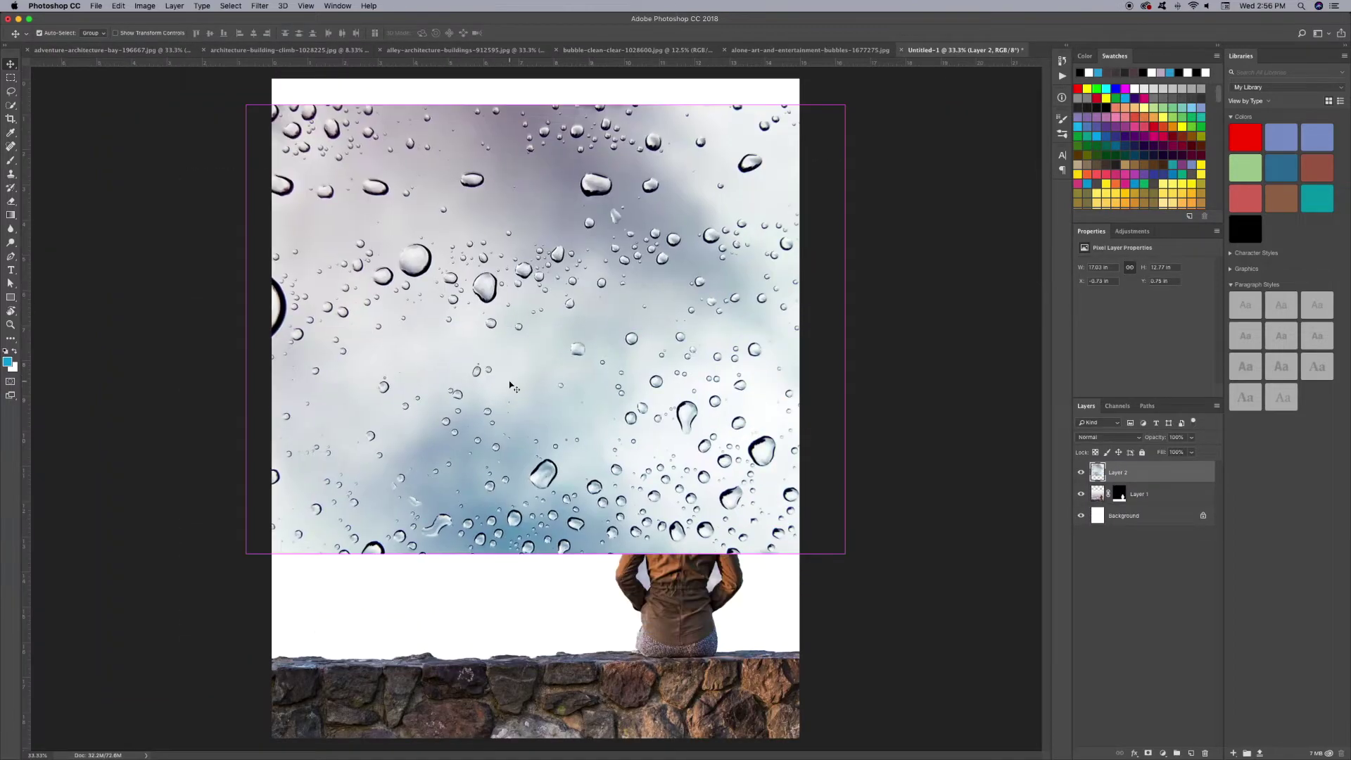
key(super+t)
key(super+minus)
drag(675, 394, 633, 616)
key(Return)
Return to the woman photo, clear its selection and copy the masked woman into the composite.
key(ctrl+shift+Tab)
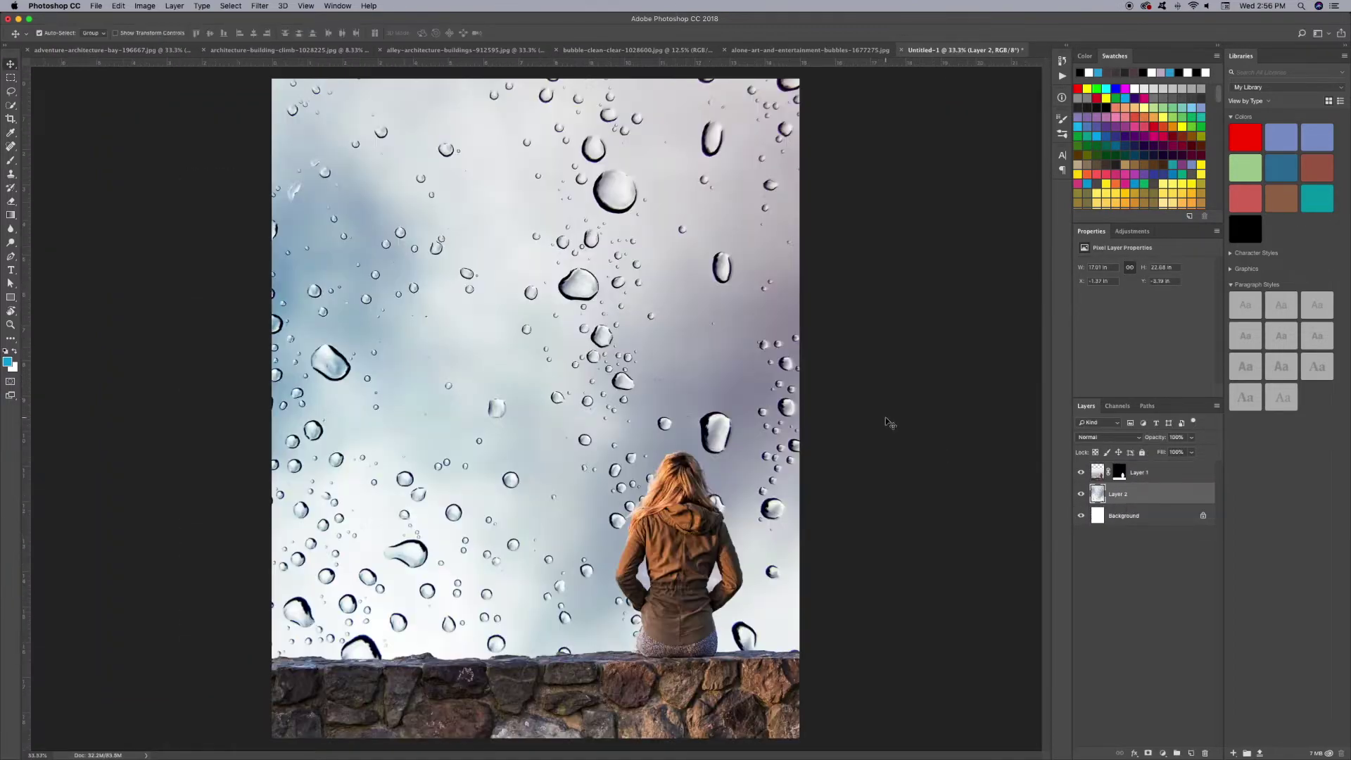
key(ctrl+shift+Tab)
key(ctrl+shift+Tab)
click(943, 52)
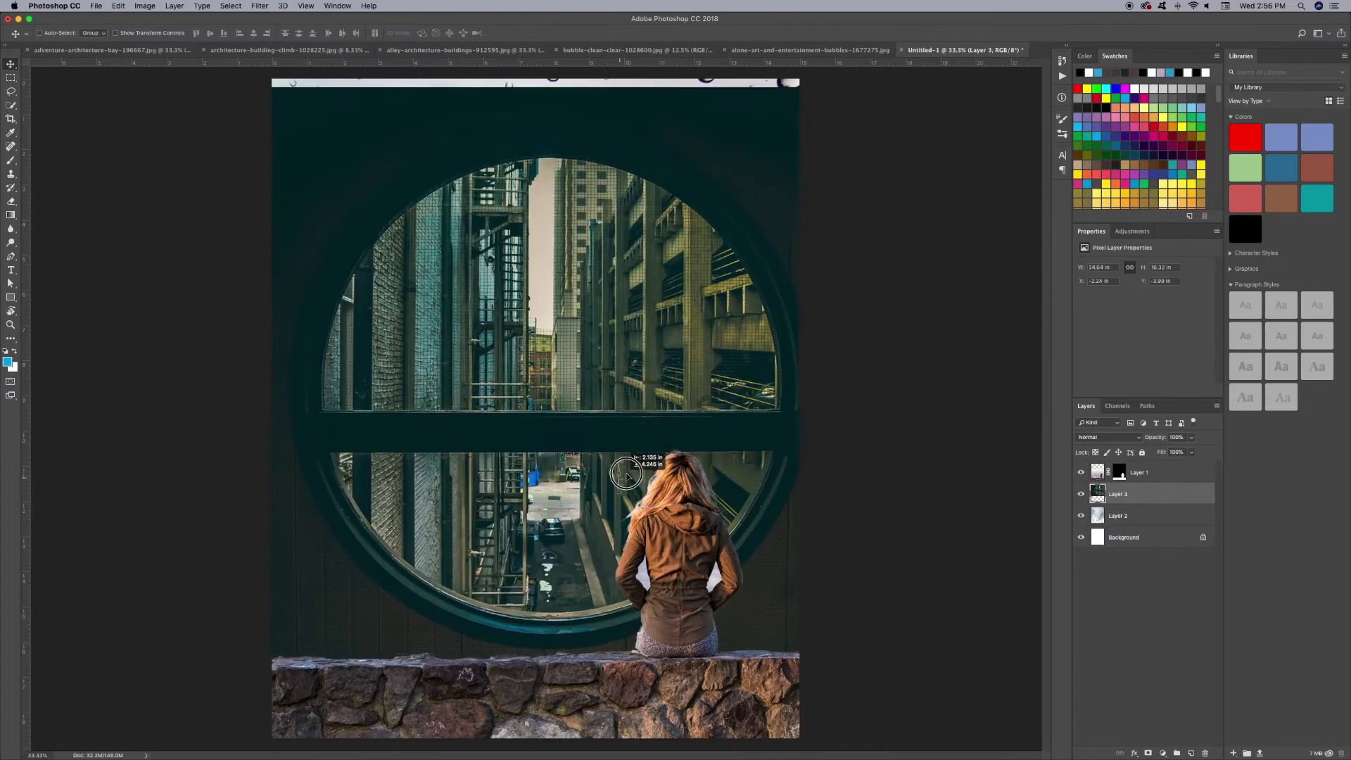
key(super+minus)
click(686, 50)
key(ctrl+shift+Tab)
key(ctrl+shift+Tab)
key(ctrl+shift+Tab)
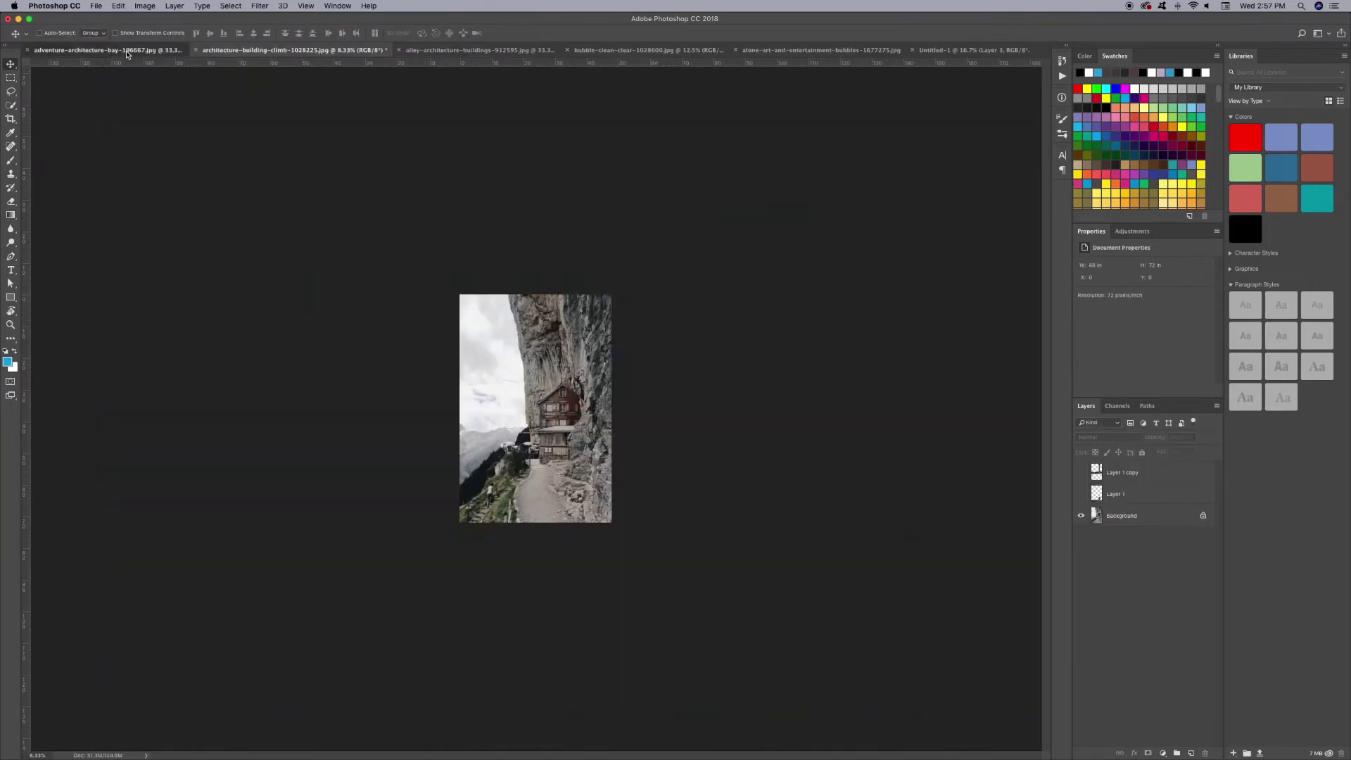
key(ctrl+shift+Tab)
key(a)
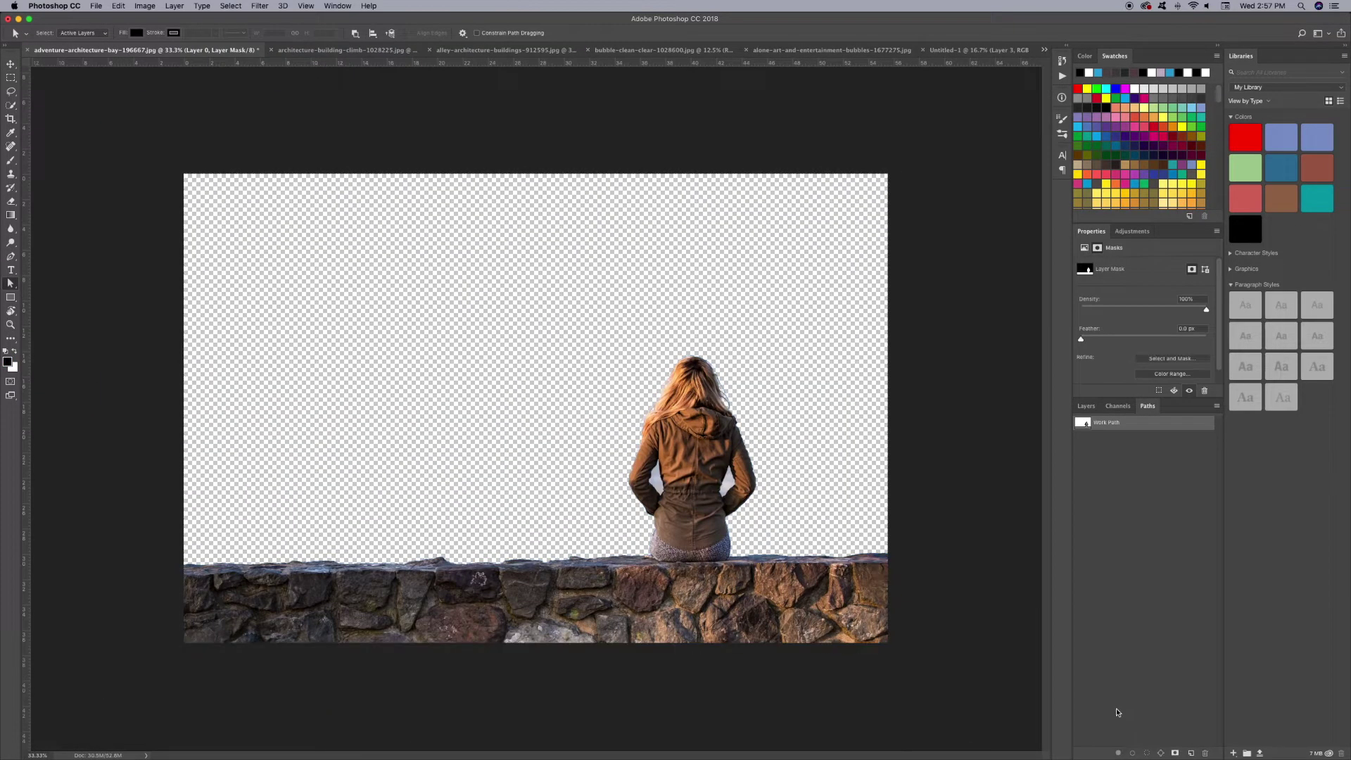
click(1086, 406)
key(ctrl+d)
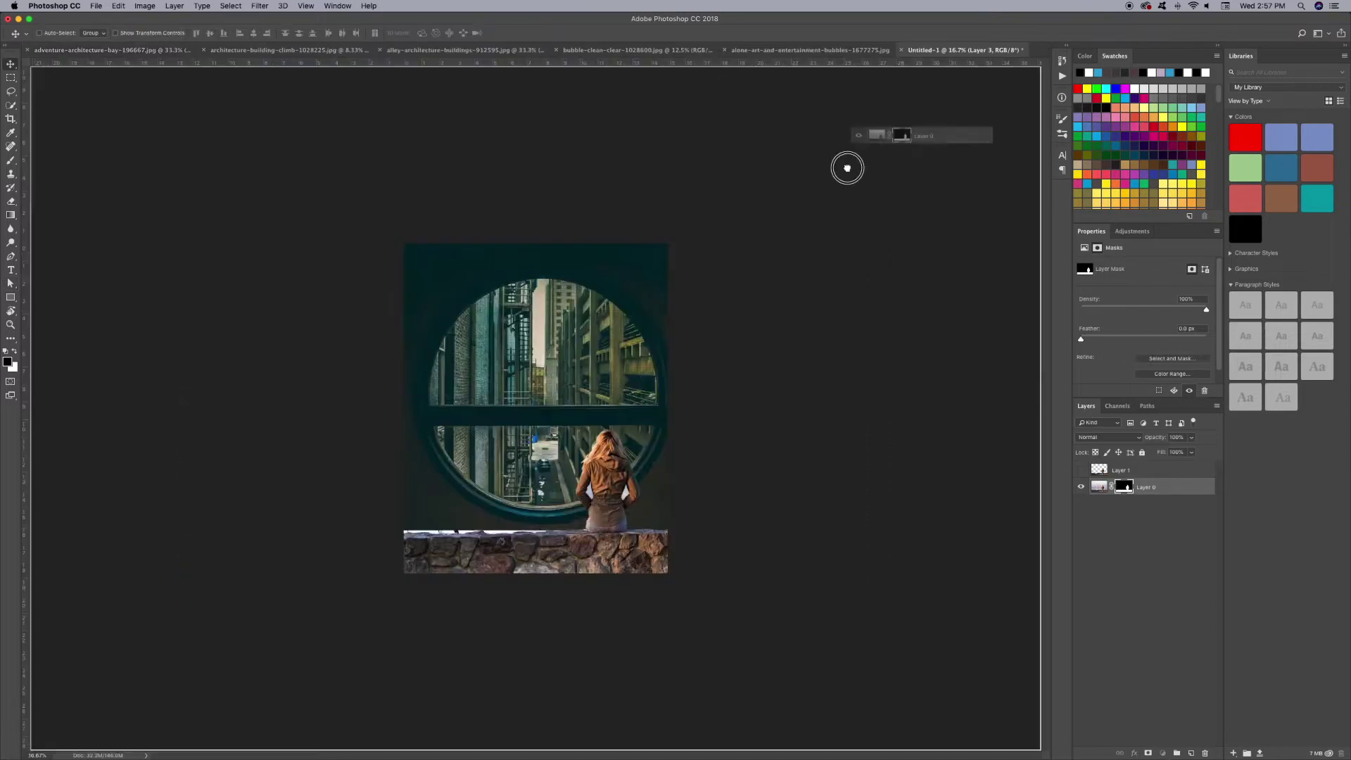
drag(1118, 487, 646, 341)
Shrink the circular window image and add a perspective-widened copy as a floor reflection.
key(ctrl+t)
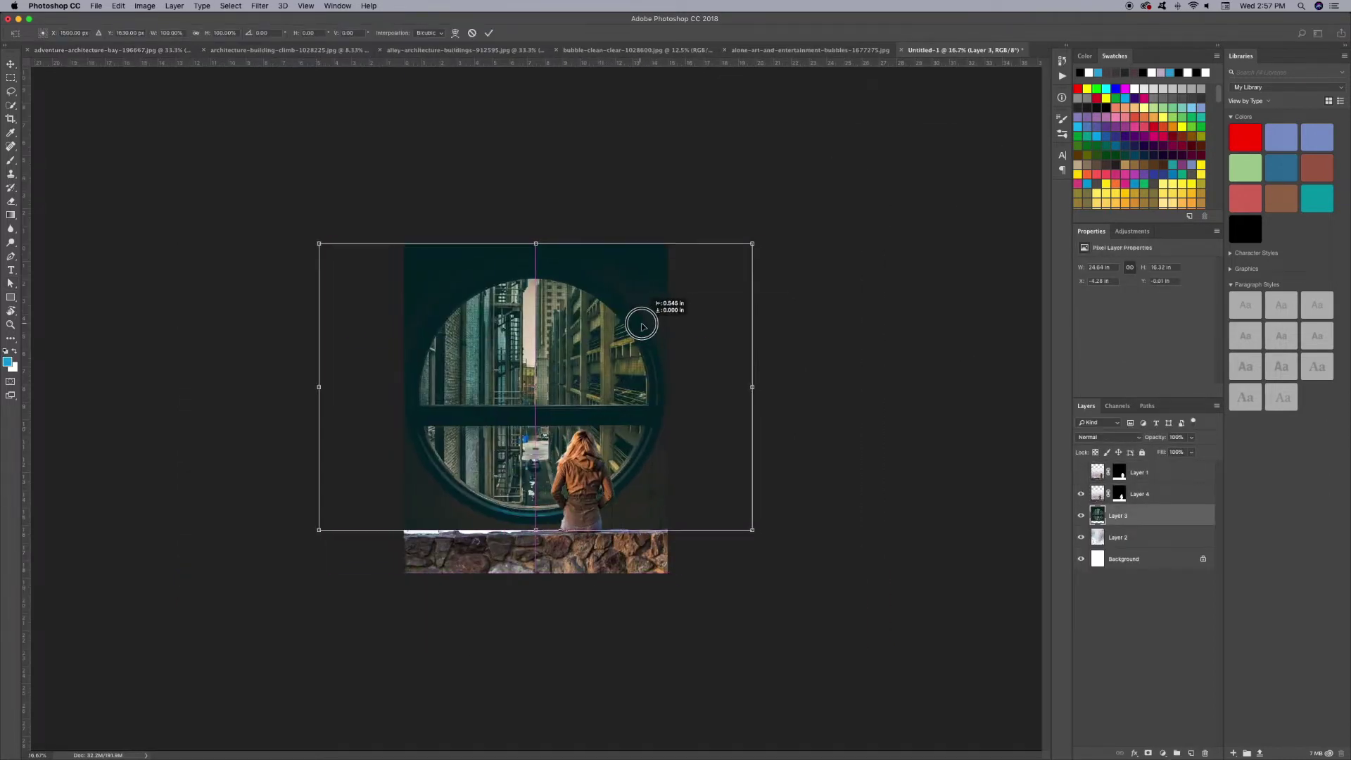
drag(761, 244, 732, 256)
key(Return)
key(ctrl+j)
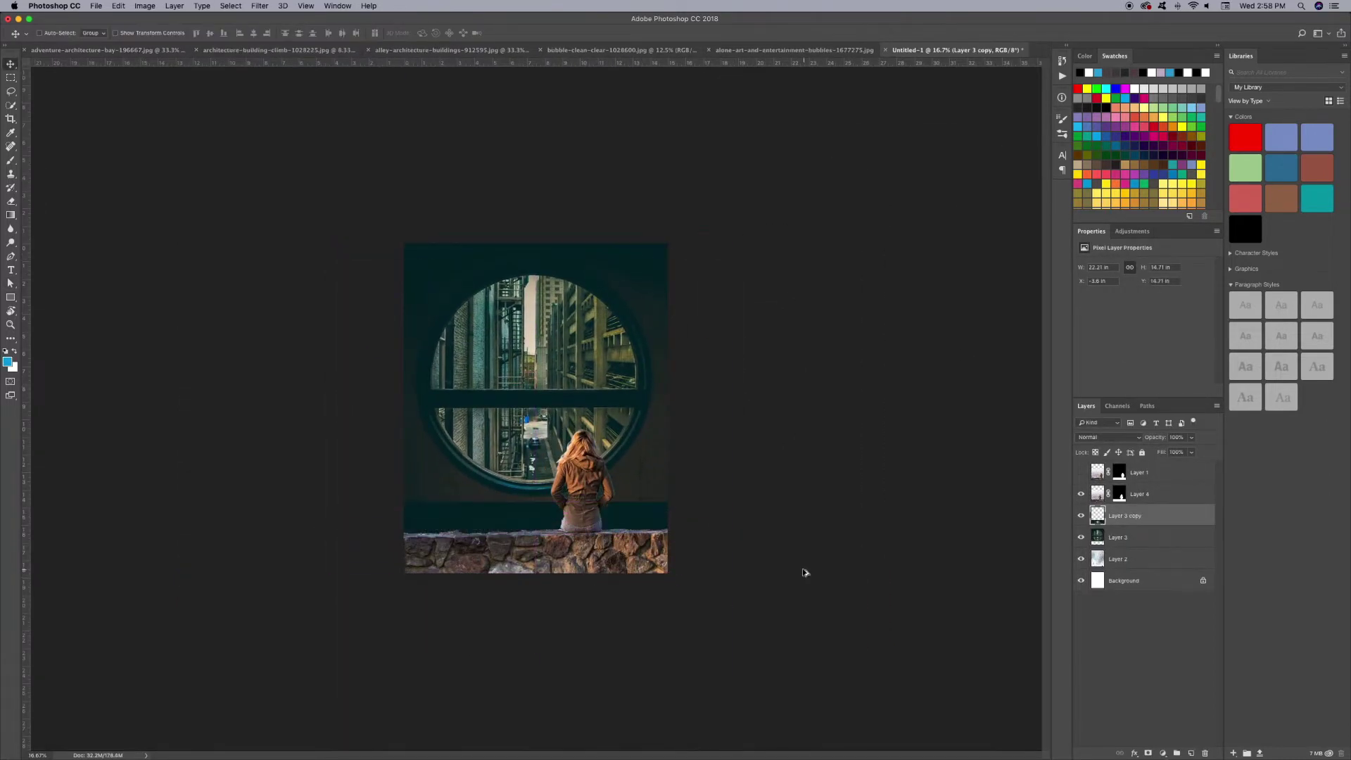
key(ctrl+t)
key(ctrl+minus)
key(ctrl+minus)
key(ctrl+minus)
right_click(574, 446)
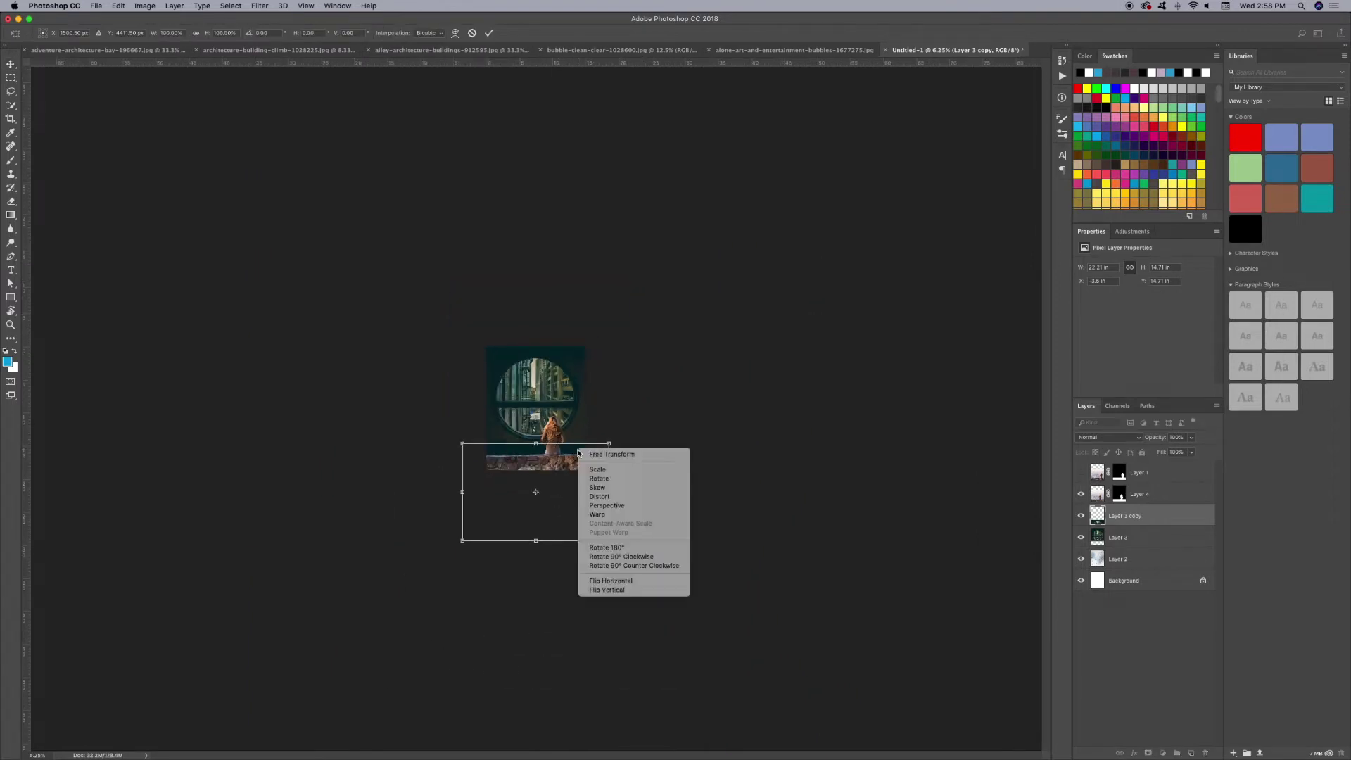
click(628, 508)
drag(608, 541, 730, 555)
key(ctrl+plus)
key(ctrl+plus)
key(ctrl+plus)
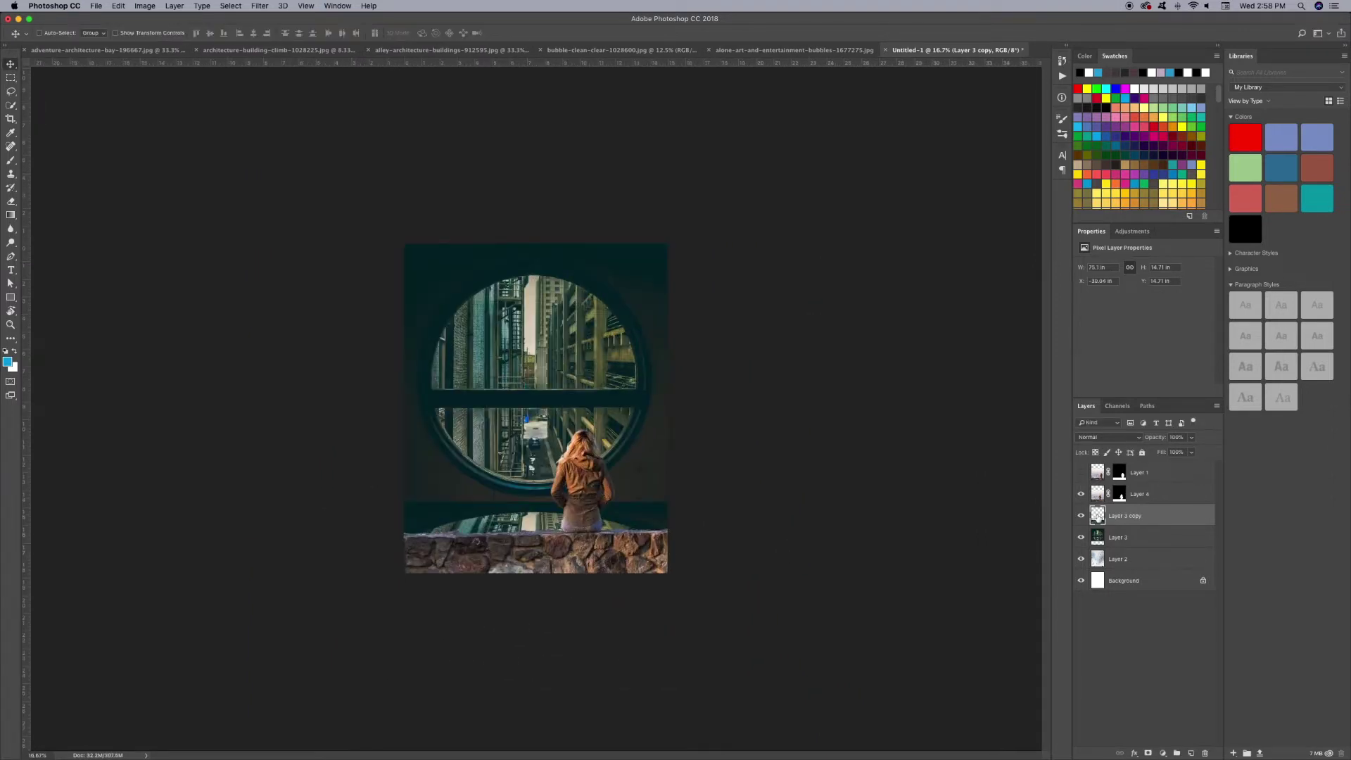
Darken the floor reflection with a gradient on a new clipped layer.
key(ctrl+shift+alt+n)
key(ctrl+alt+g)
key(g)
drag(542, 519, 540, 602)
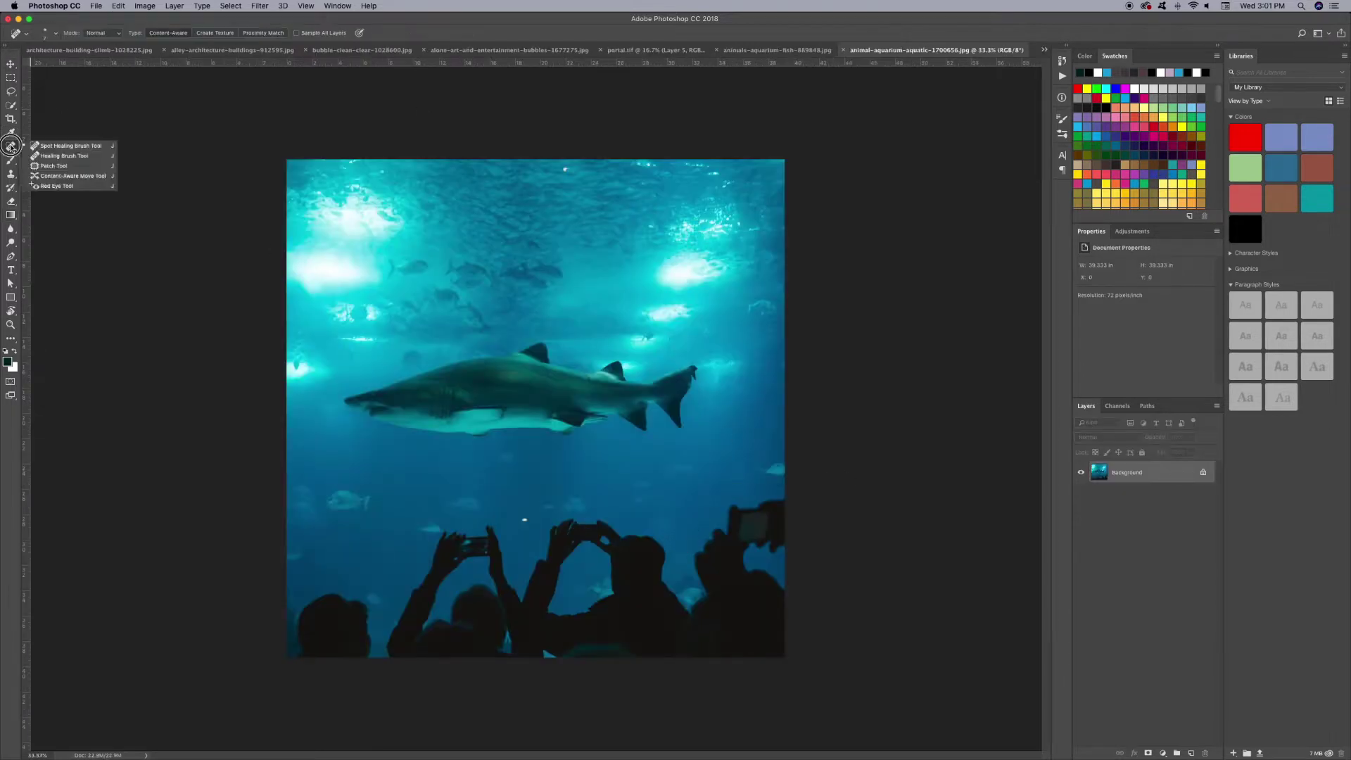
Lasso the crowd in the shark photo and replace it with Content-Aware fill.
drag(782, 486, 256, 594)
key(shift+F5)
click(738, 325)
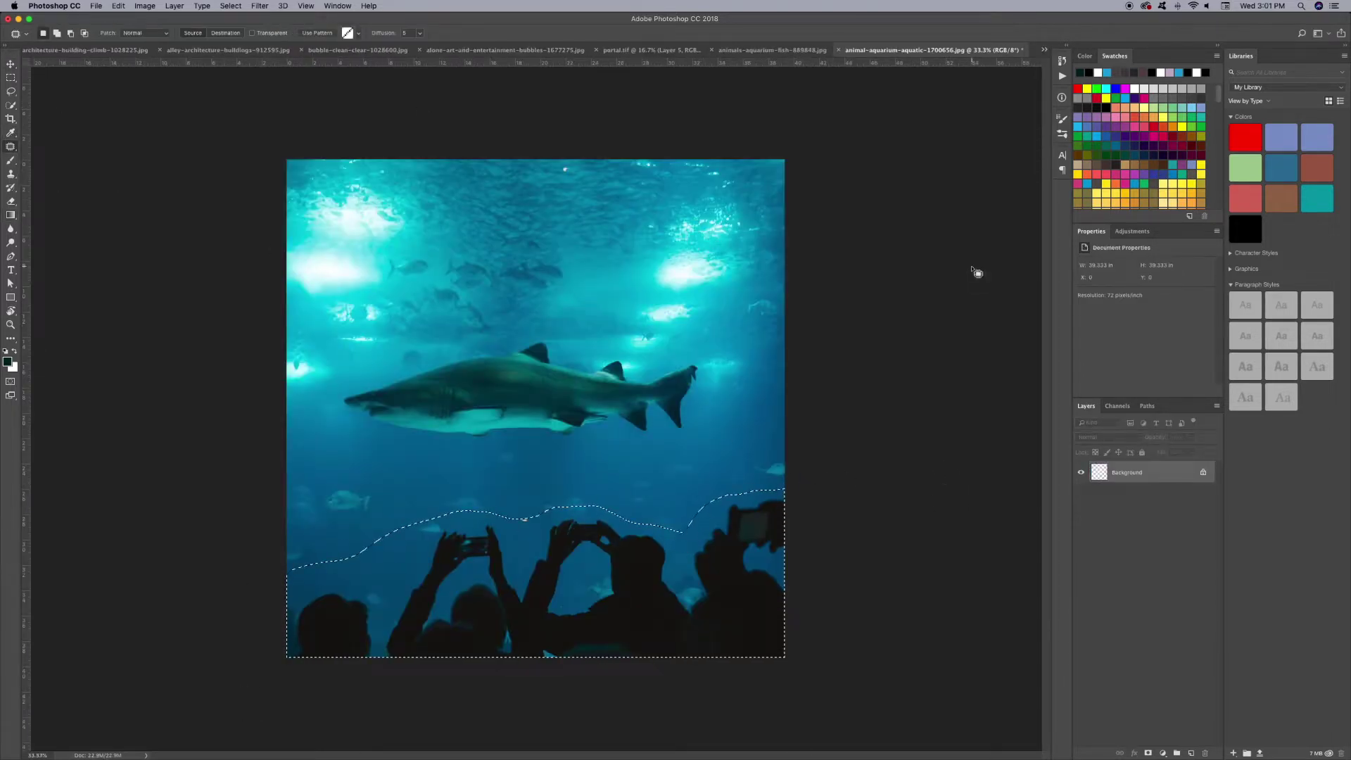
Return to the portal composite, zoom in on the round window and drag out guides.
key(ctrl+d)
key(v)
key(ctrl+minus)
key(ctrl+Tab)
key(ctrl+plus)
key(ctrl+plus)
key(ctrl+plus)
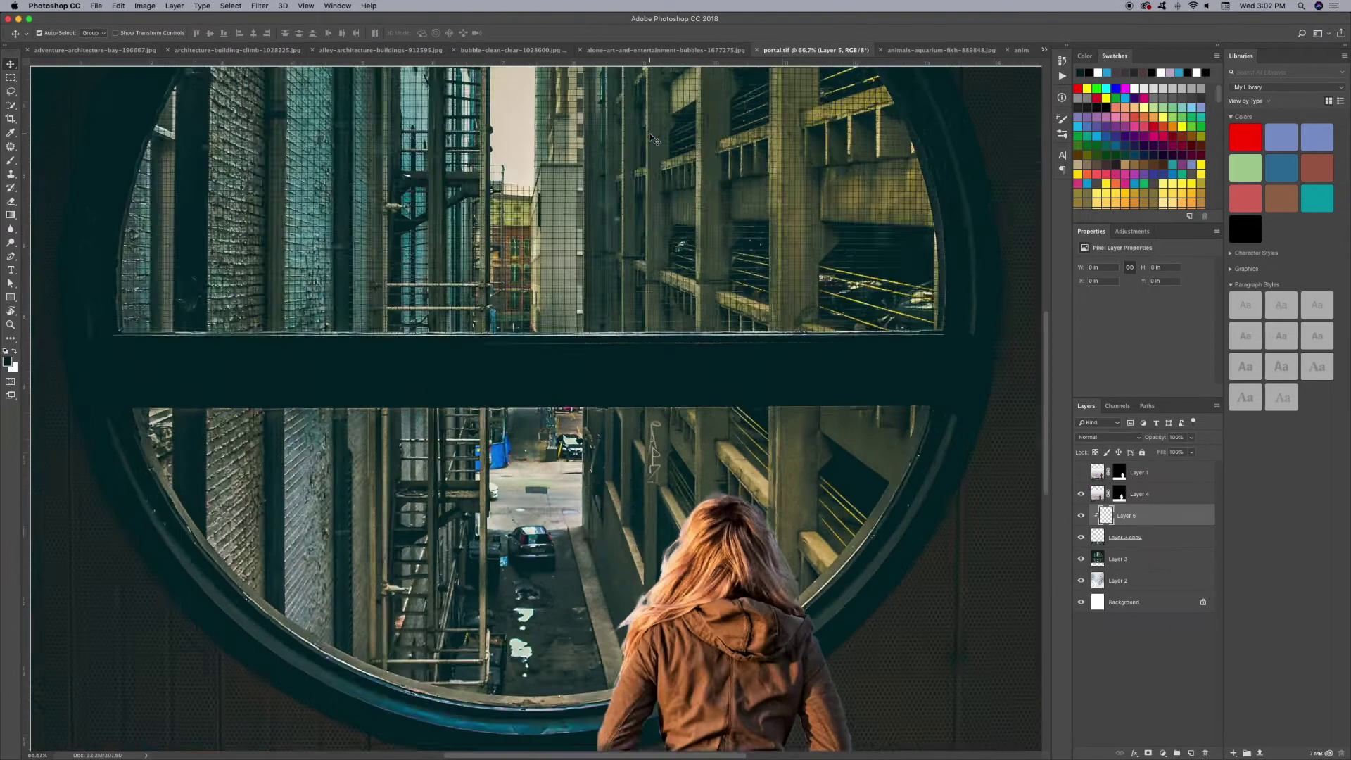
mouse_move(29, 313)
mouse_down()
mouse_move(226, 313)
mouse_move(837, 401)
mouse_up()
drag(562, 62, 564, 572)
Hide the gradient layer and mark the window layer's centre with guides using its transform bounds.
click(1081, 516)
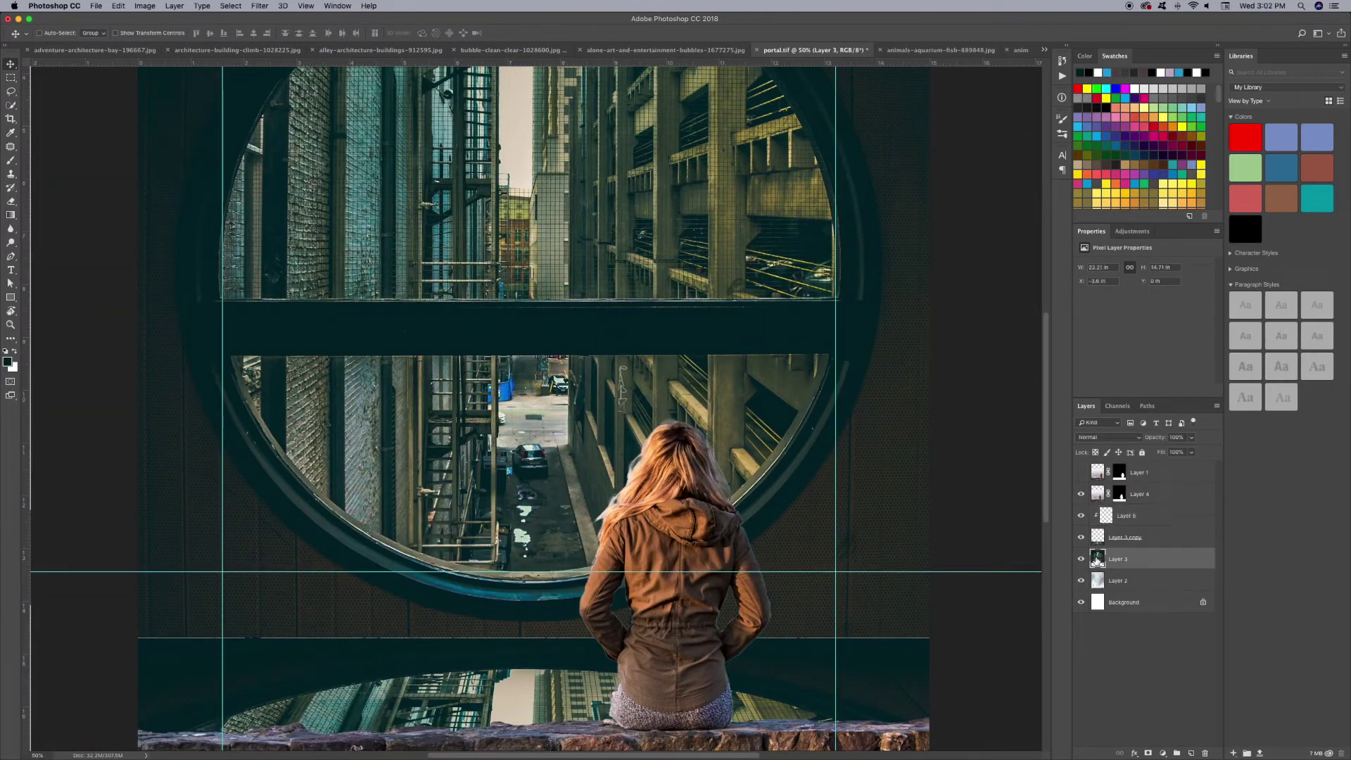
click(1118, 559)
scroll(853, 709, up, 2)
scroll(853, 709, up, 2)
key(ctrl+t)
drag(28, 394, 545, 397)
mouse_move(545, 62)
mouse_down()
mouse_move(545, 400)
mouse_move(837, 666)
mouse_up()
Pick the Elliptical Marquee tool and bring up the underwater dancer photo.
key(Return)
right_click(11, 77)
click(49, 88)
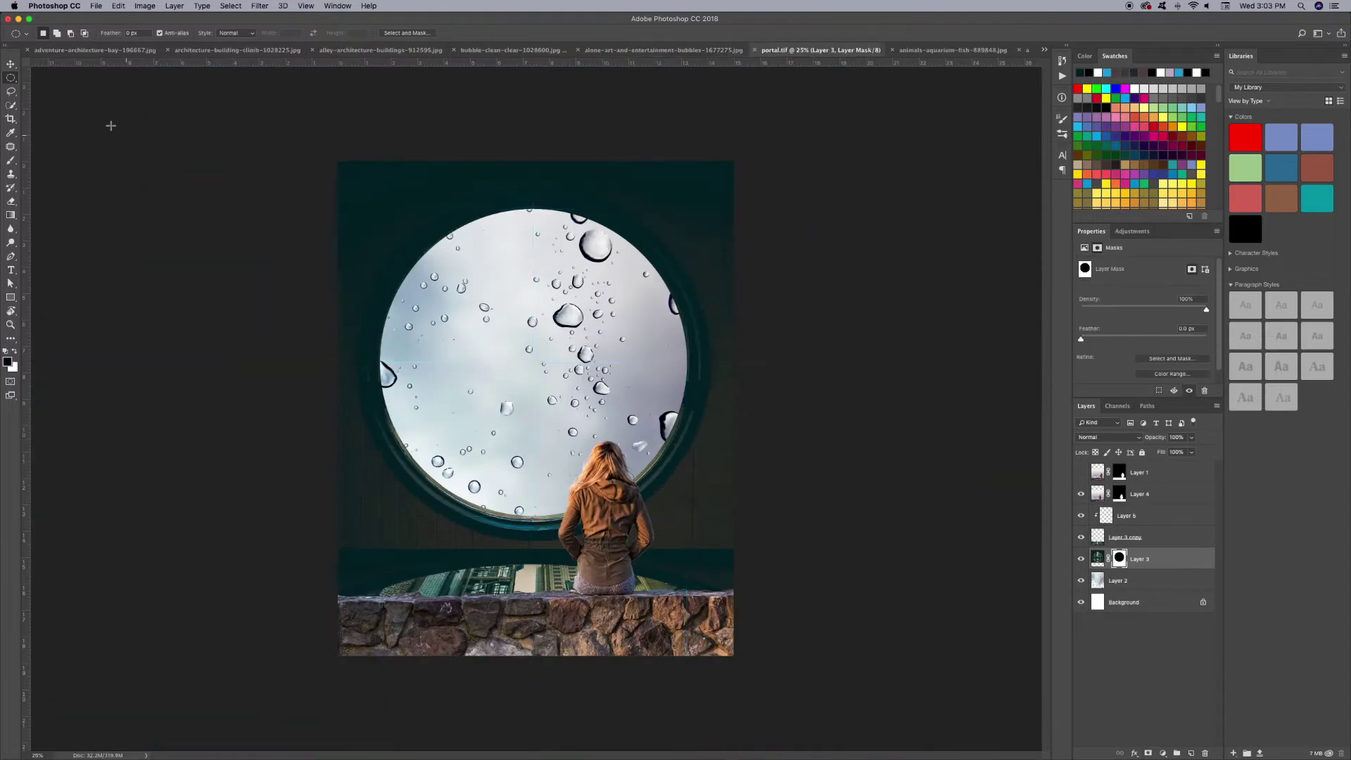
click(570, 50)
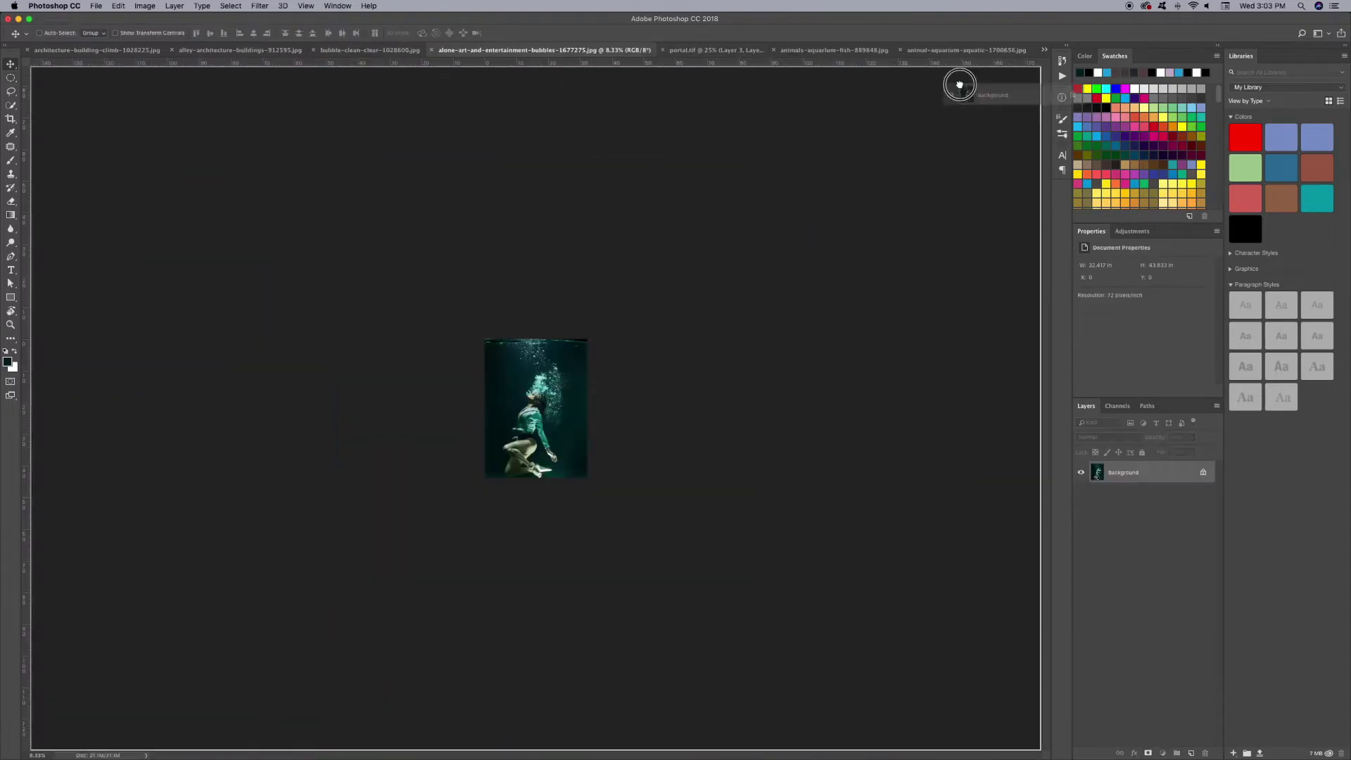
Bring the aquarium shark image into portal.tif below Layer 3, scaled to fill the window.
drag(1048, 283, 607, 378)
key(ctrl+bracketleft)
key(ctrl+t)
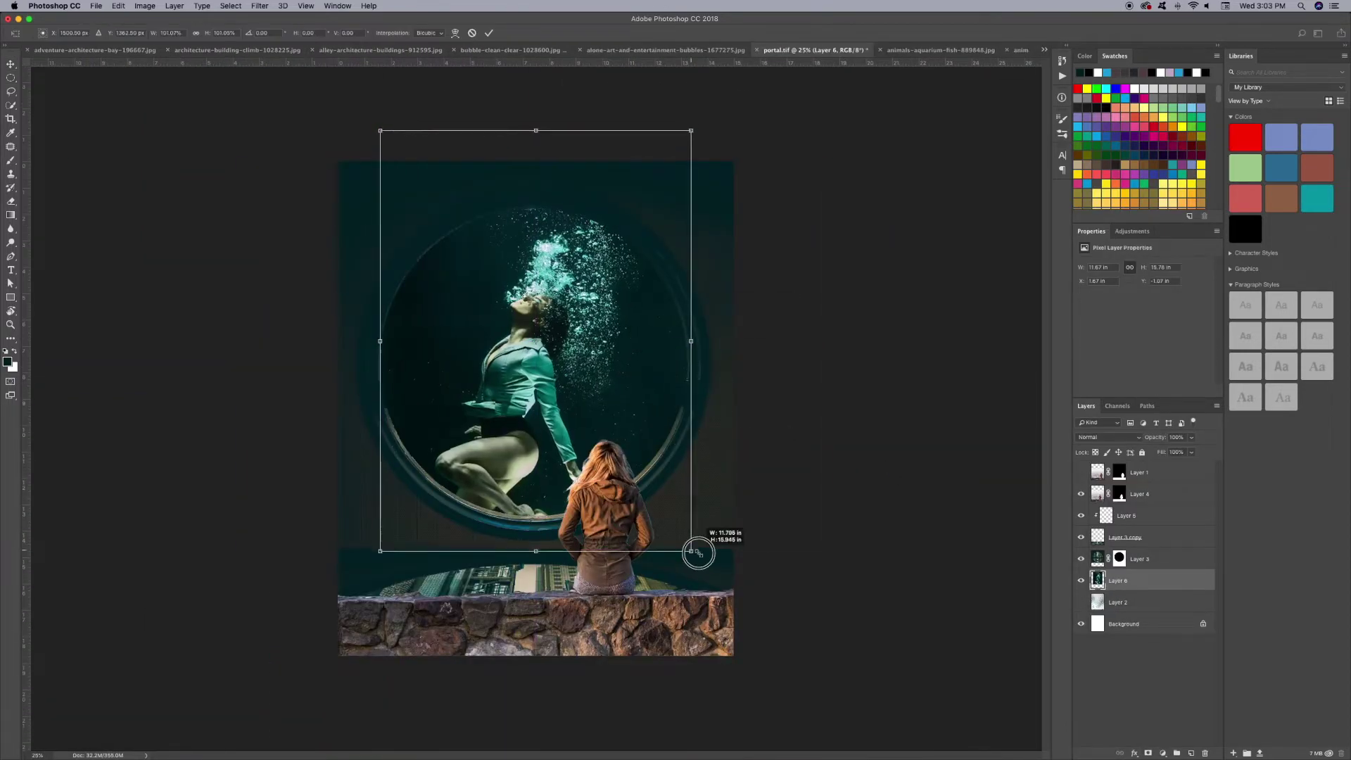
key(Return)
key(ctrl+w)
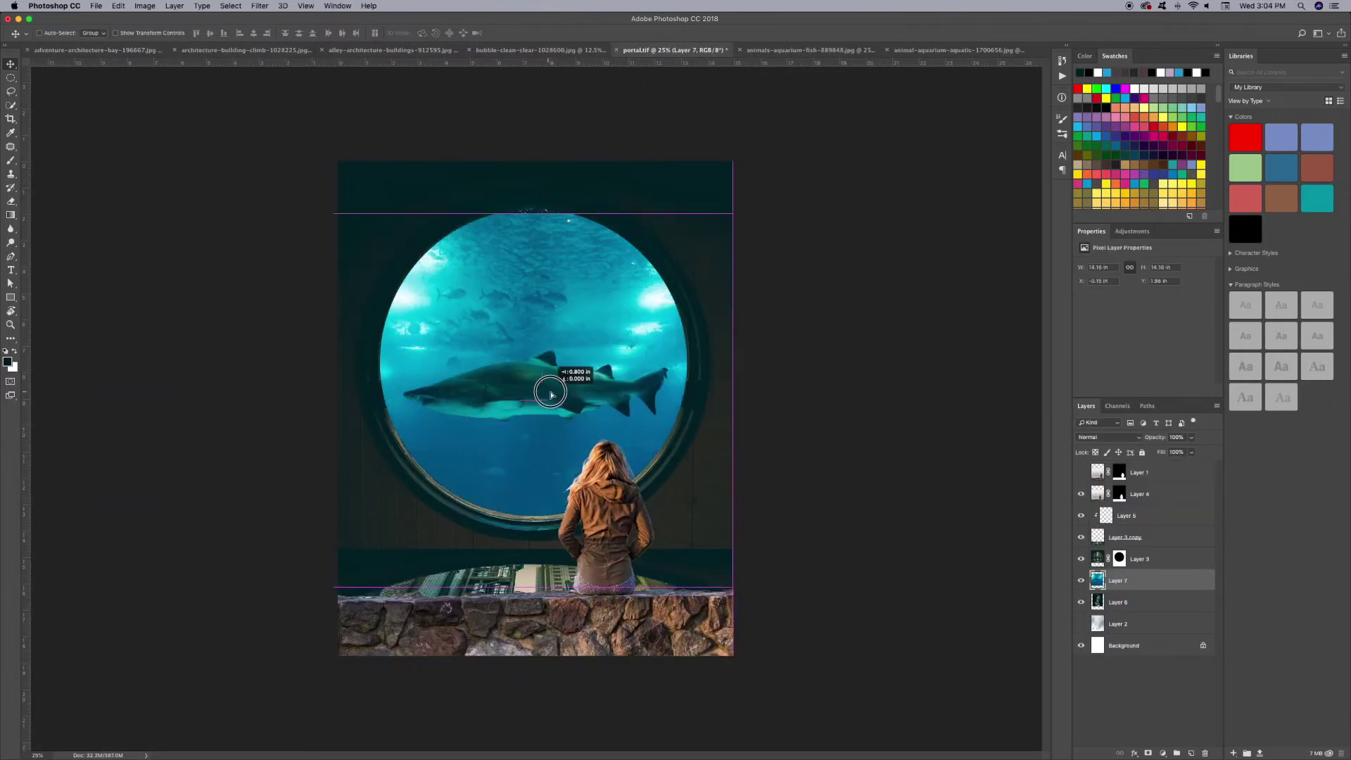
Centre the shark in the round window, save portal.tif, and bring up the woman-and-wall layer's options.
drag(551, 394, 546, 370)
key(ctrl+s)
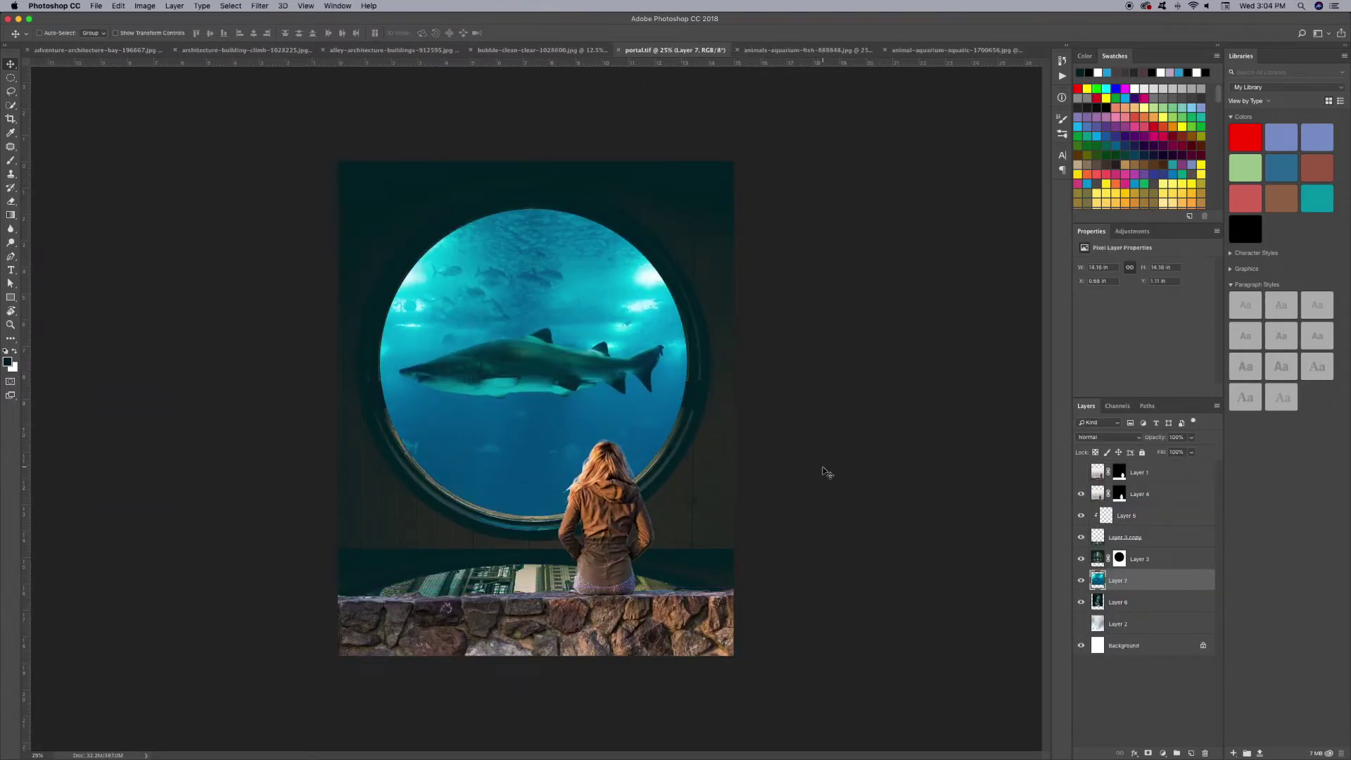
scroll(560, 591, up, 2)
click(1125, 493)
right_click(1170, 494)
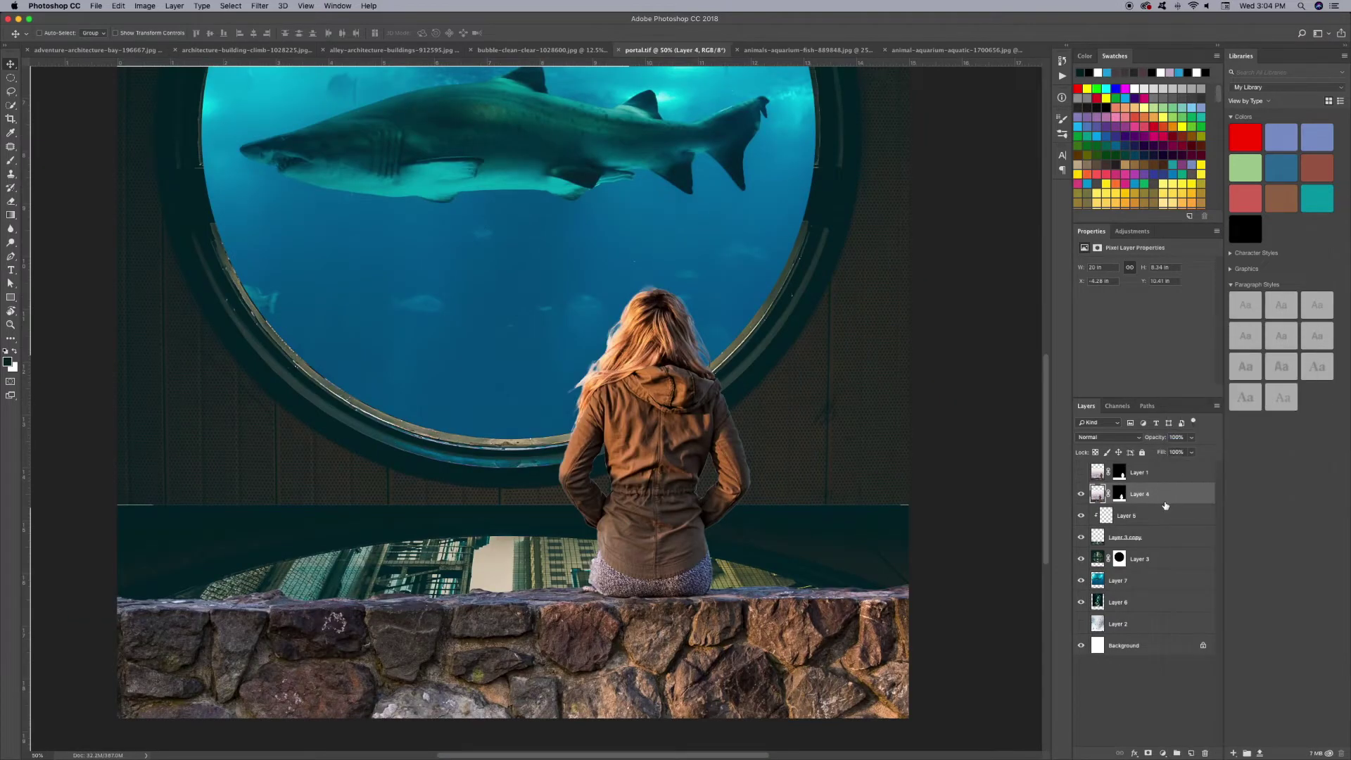
Rasterize the woman-and-wall layer and add a layer mask from its own selection.
click(1206, 484)
click(231, 6)
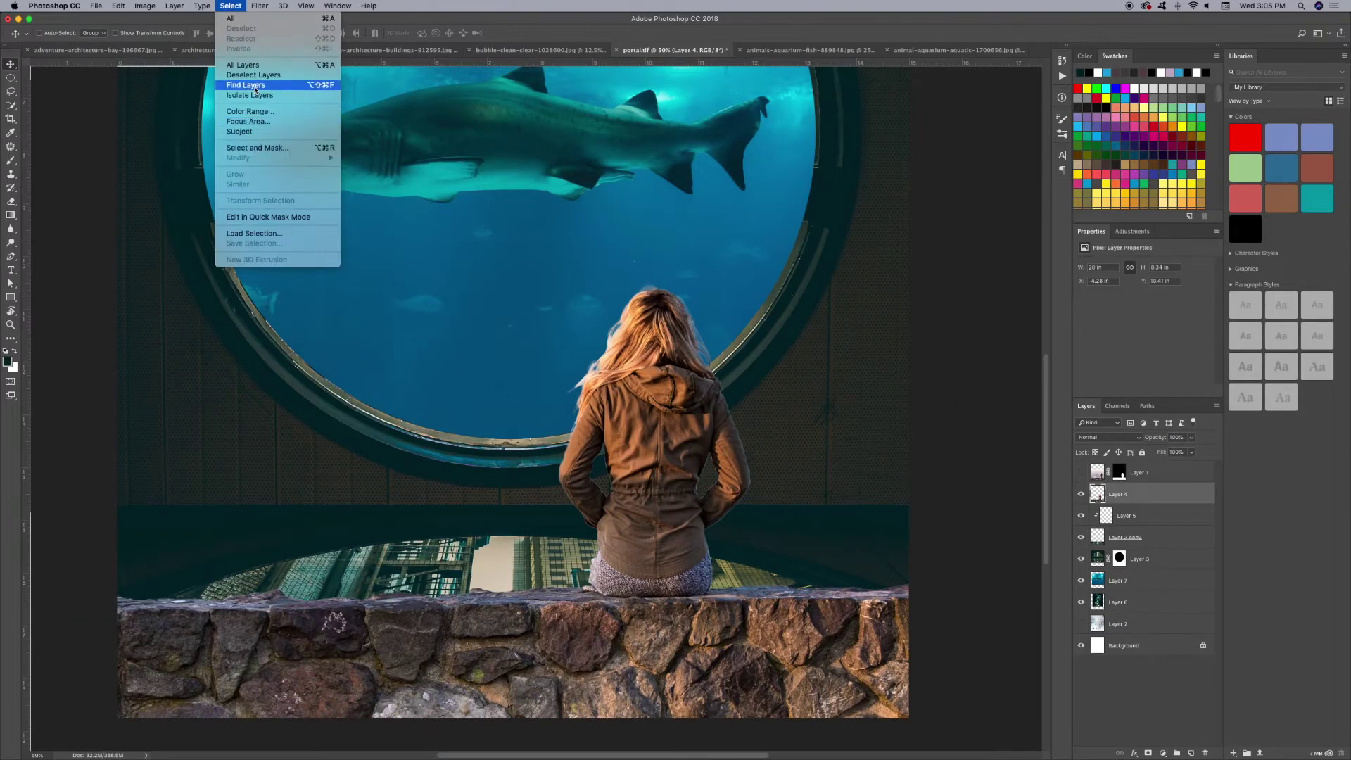
ctrl+click(1097, 493)
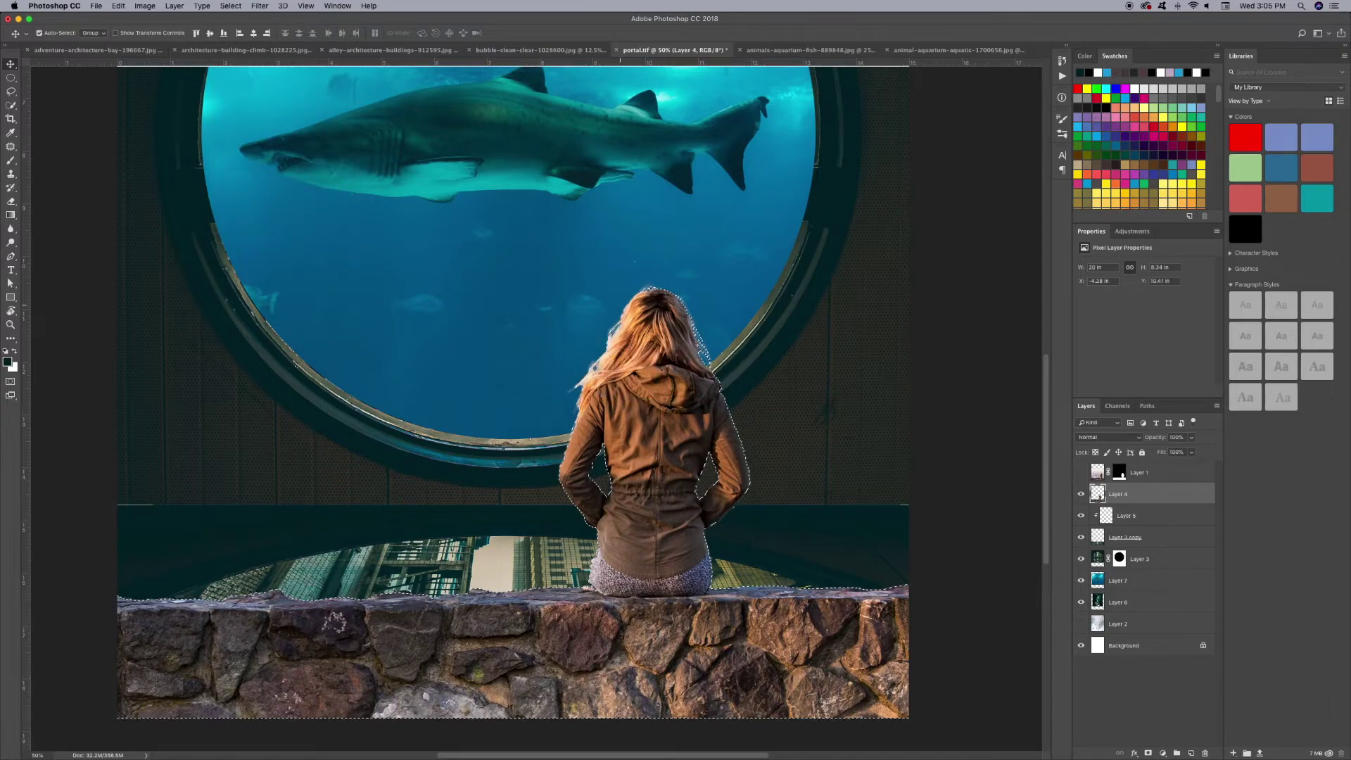
click(1148, 753)
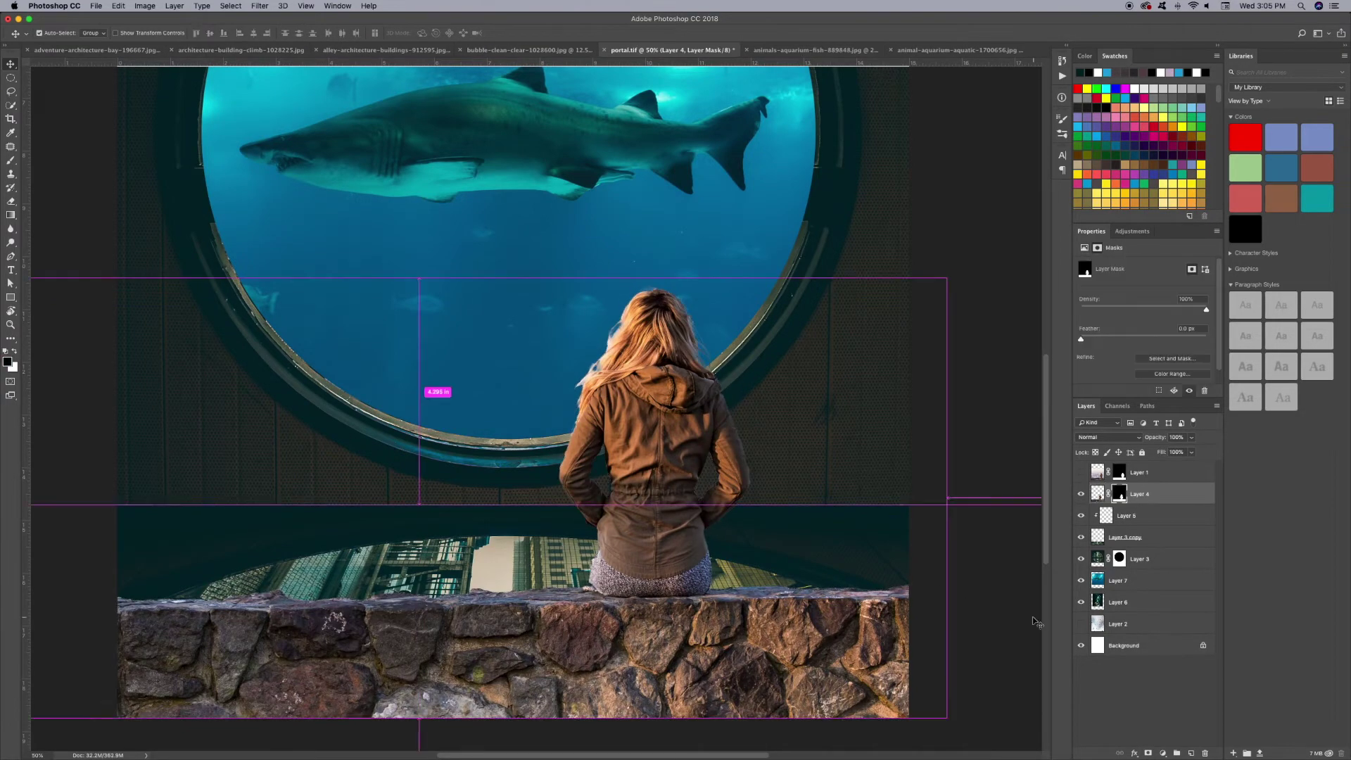
Soften the woman's jacket and cut-out edges with the Blur tool, then save the composite.
key(ctrl+minus)
key(ctrl+1)
key(r)
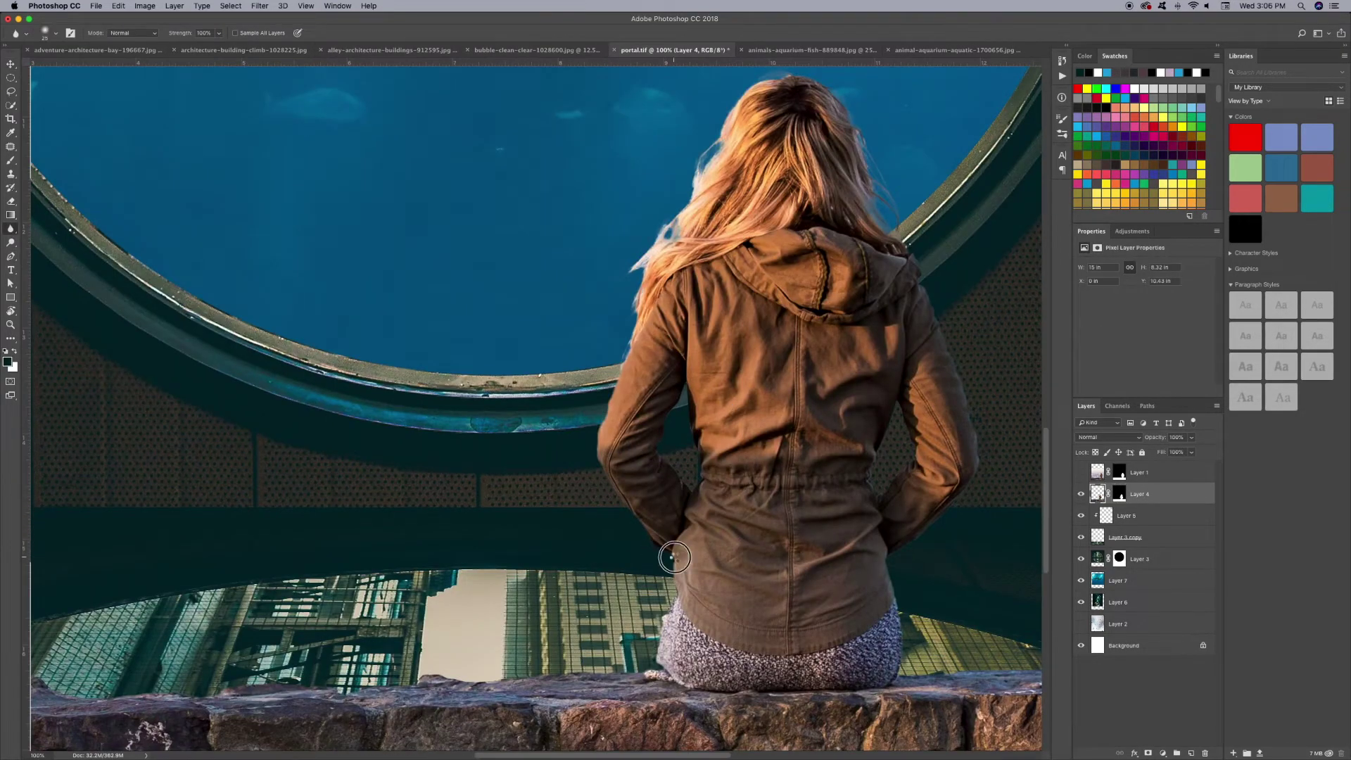
key(ctrl+plus)
key(ctrl+plus)
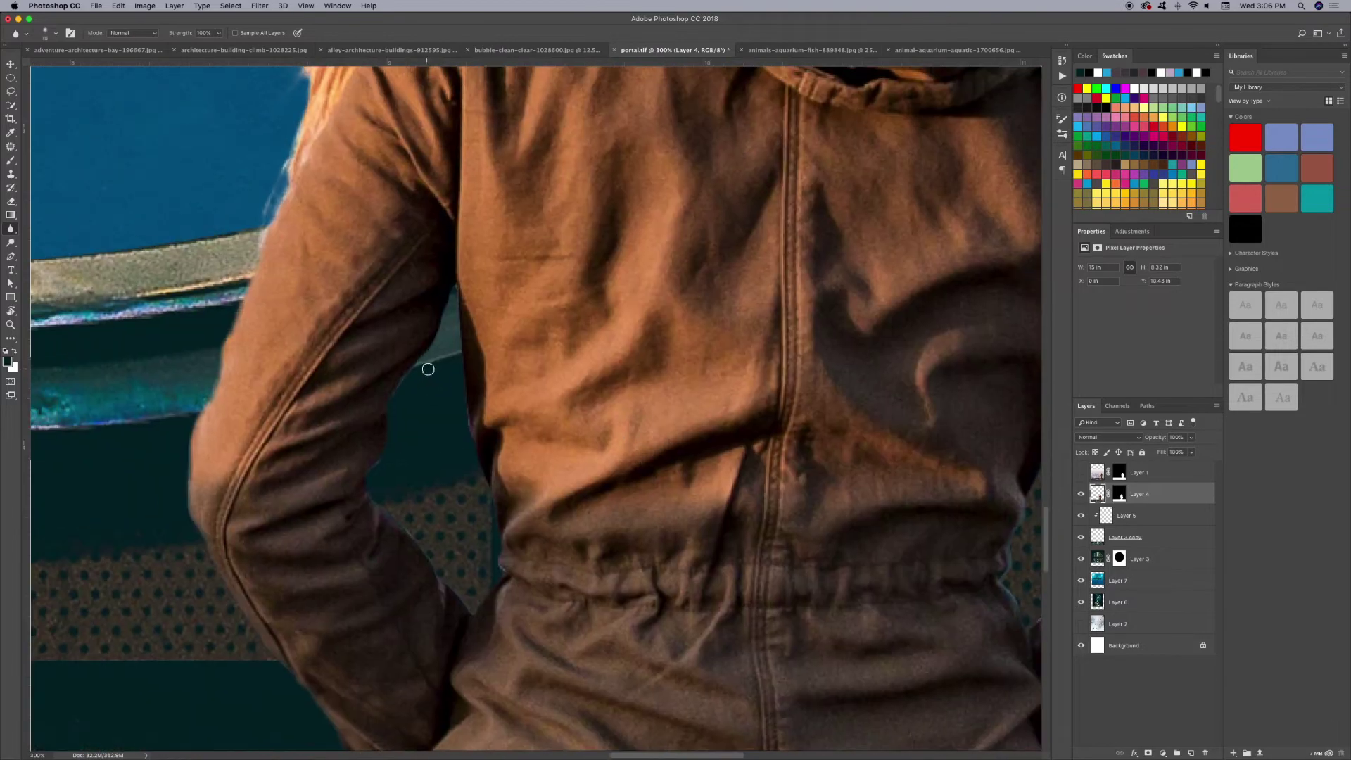
scroll(424, 410, right, 10)
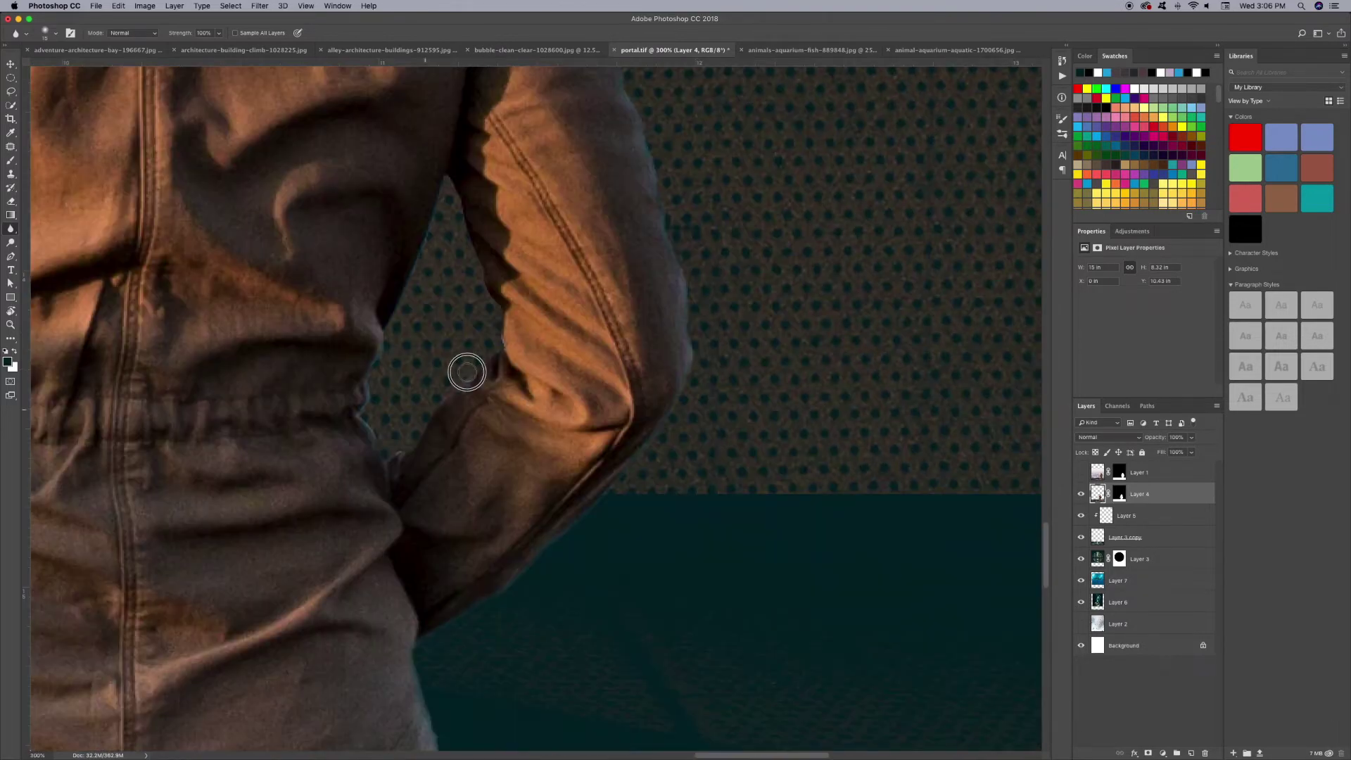
scroll(482, 288, down, 2)
scroll(610, 353, down, 5)
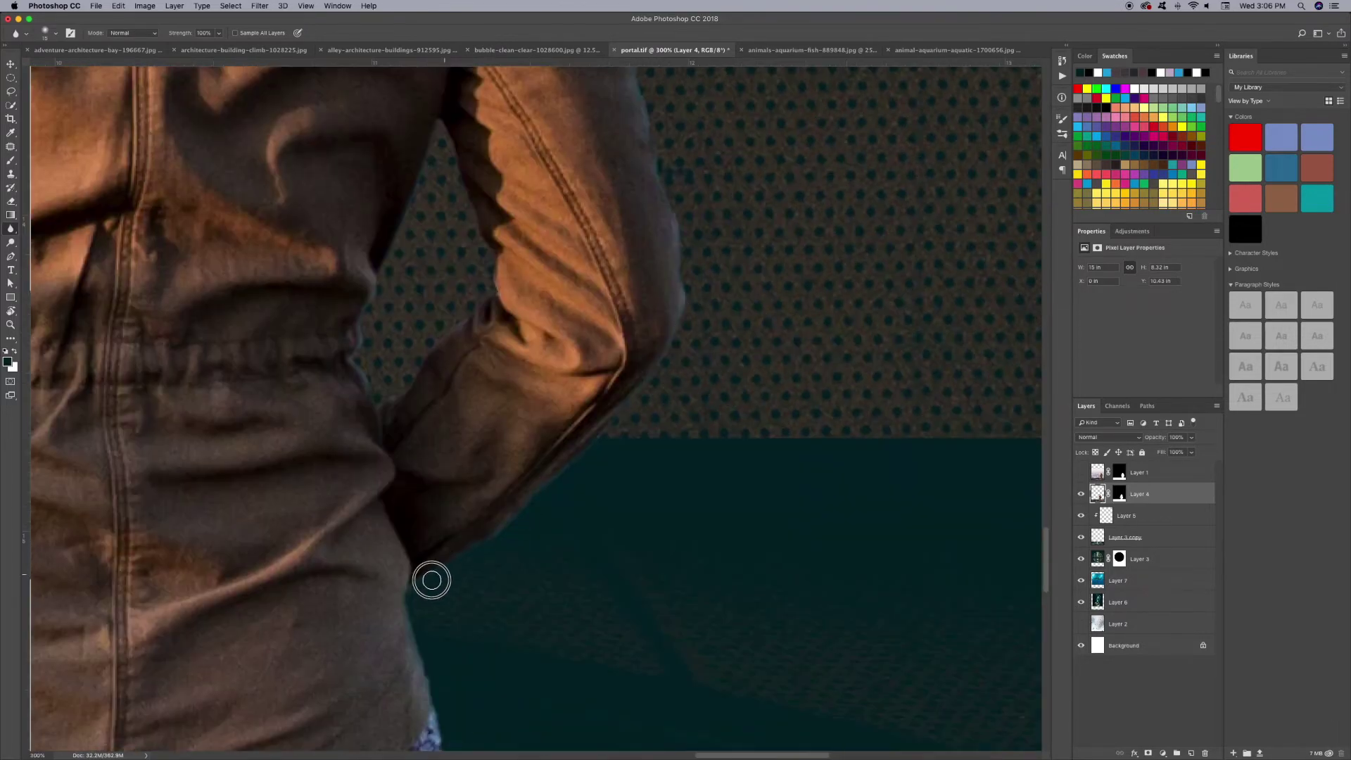
scroll(449, 568, down, 5)
scroll(731, 567, up, 2)
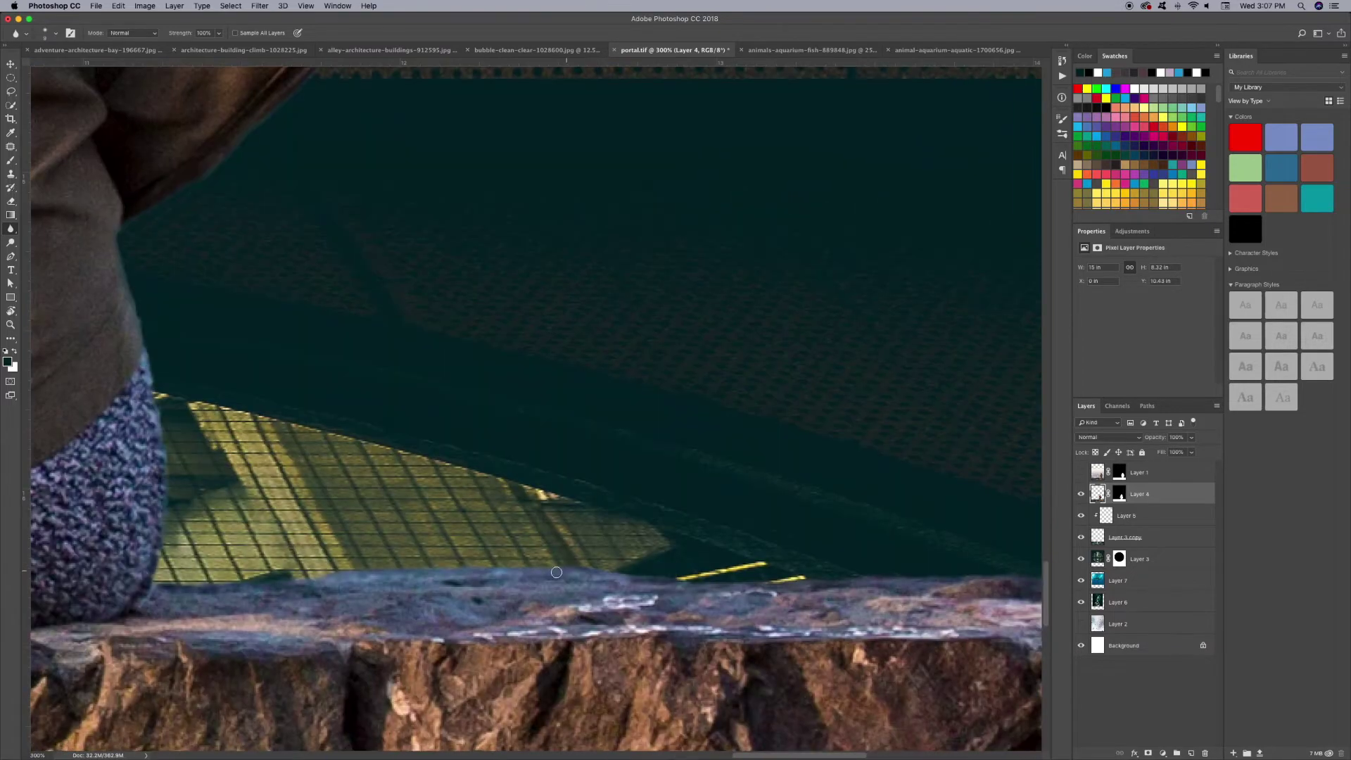
scroll(617, 588, up, 2)
scroll(603, 605, up, 2)
scroll(688, 493, up, 2)
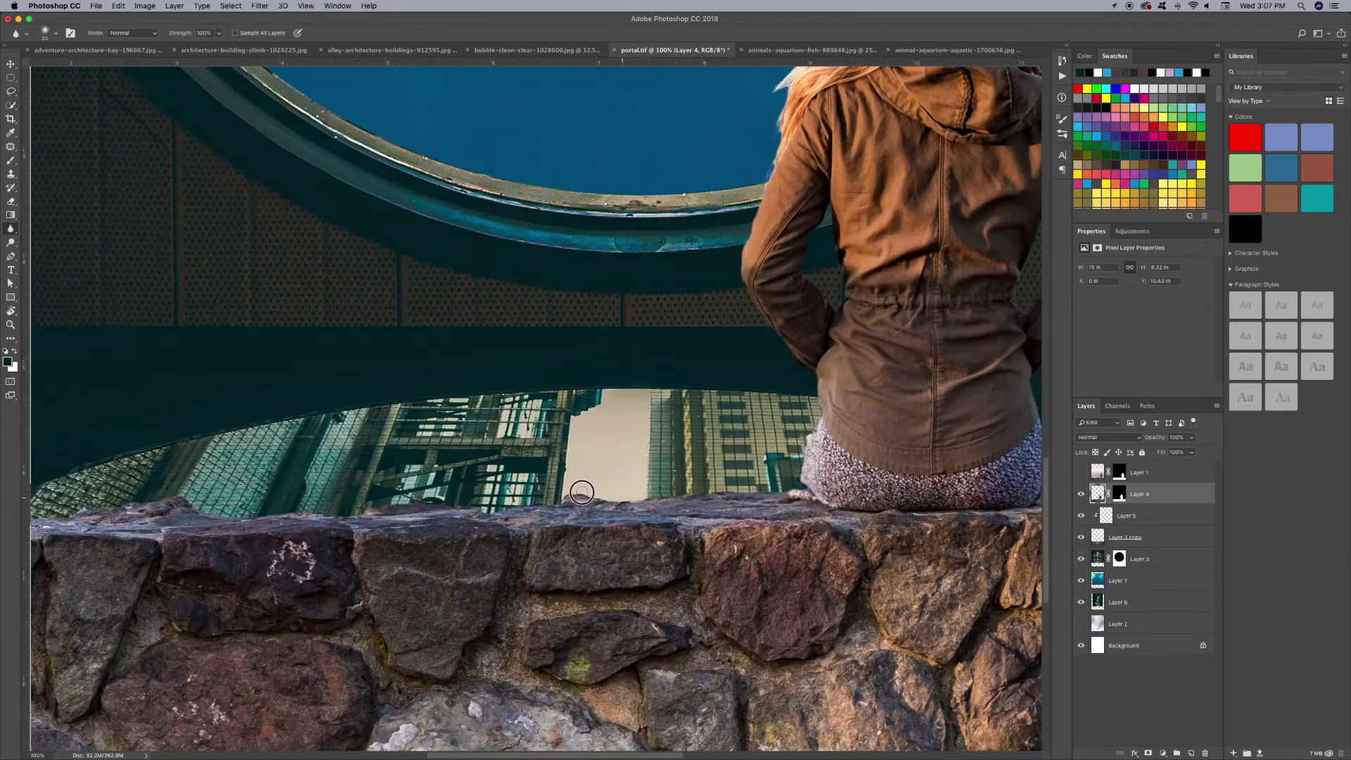
scroll(274, 512, up, 1)
scroll(422, 493, up, 1)
scroll(704, 486, up, 3)
key(v)
key(super+s)
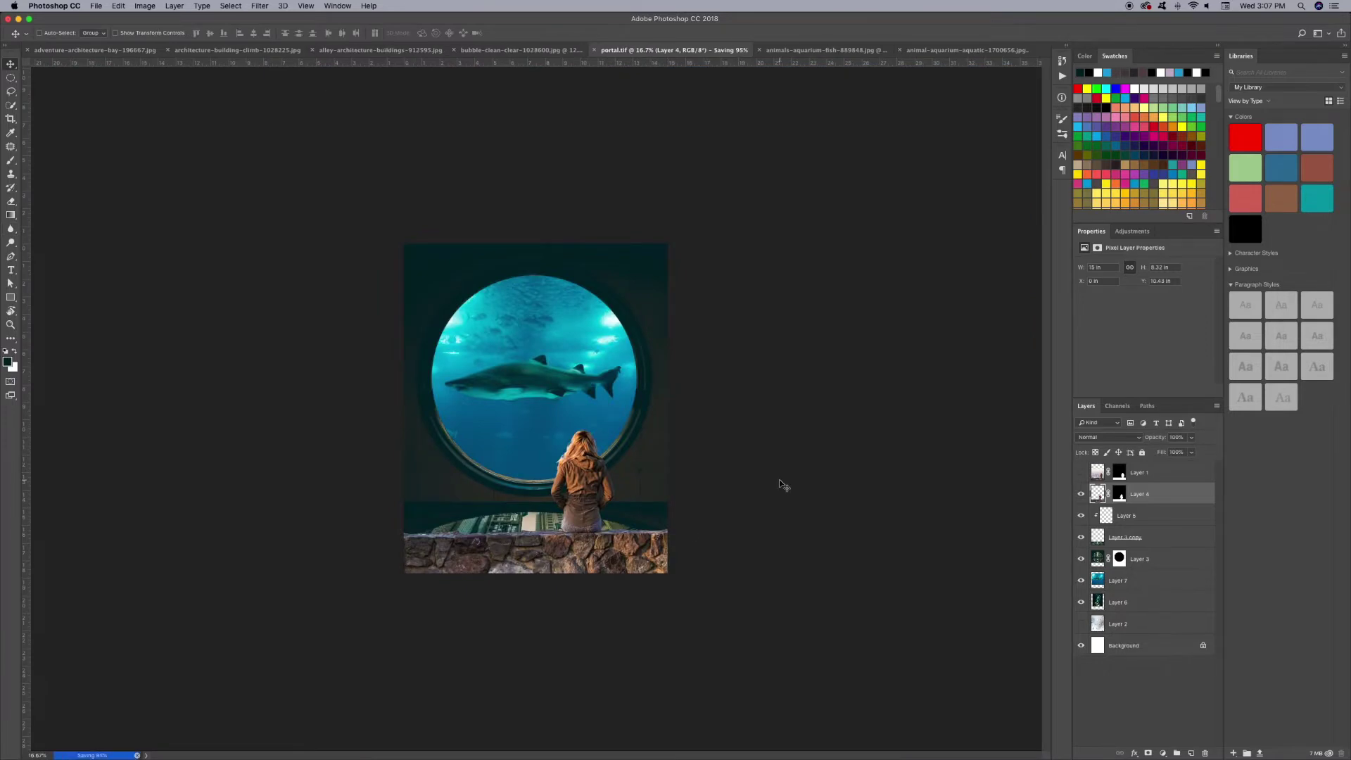
Fill an oval around the stone wall with blue sampled from the aquarium on a new layer.
key(super+semicolon)
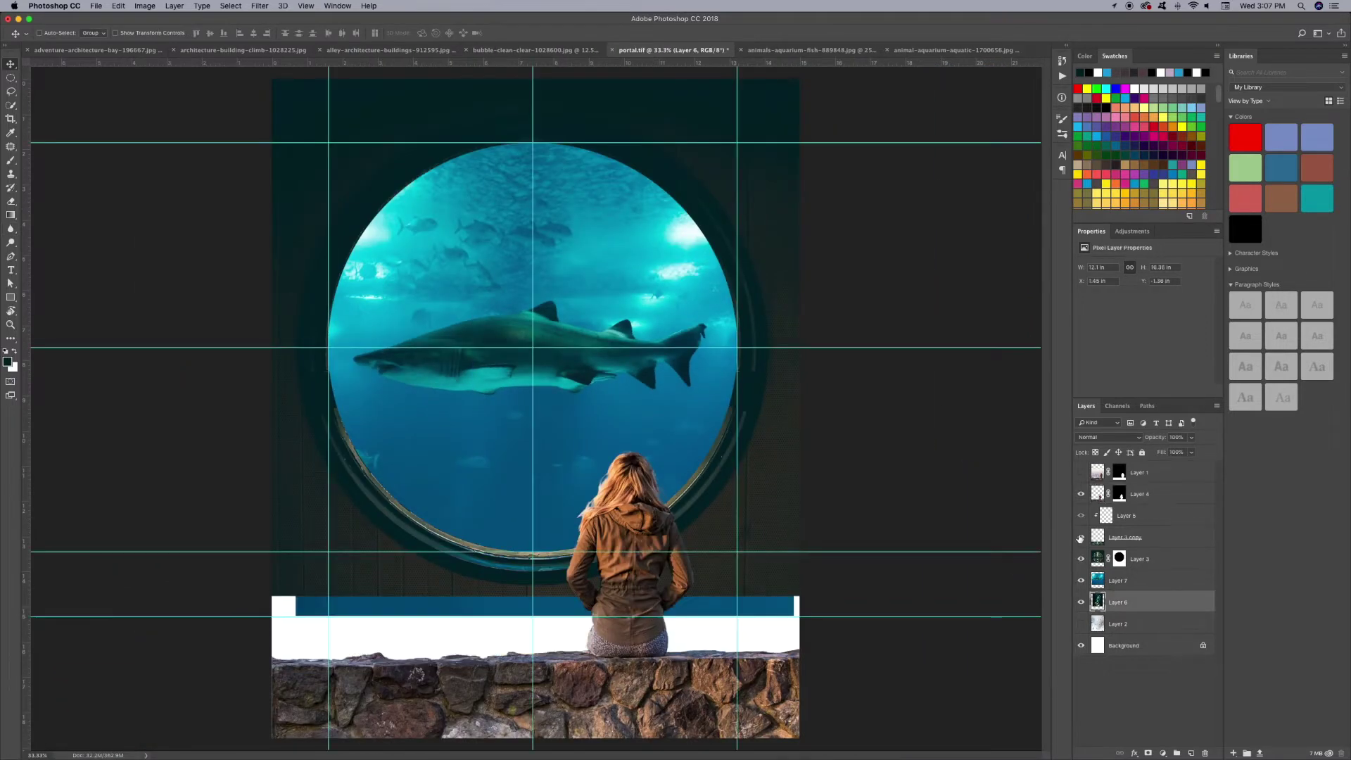
super+click(211, 276)
click(10, 78)
drag(534, 511, 633, 560)
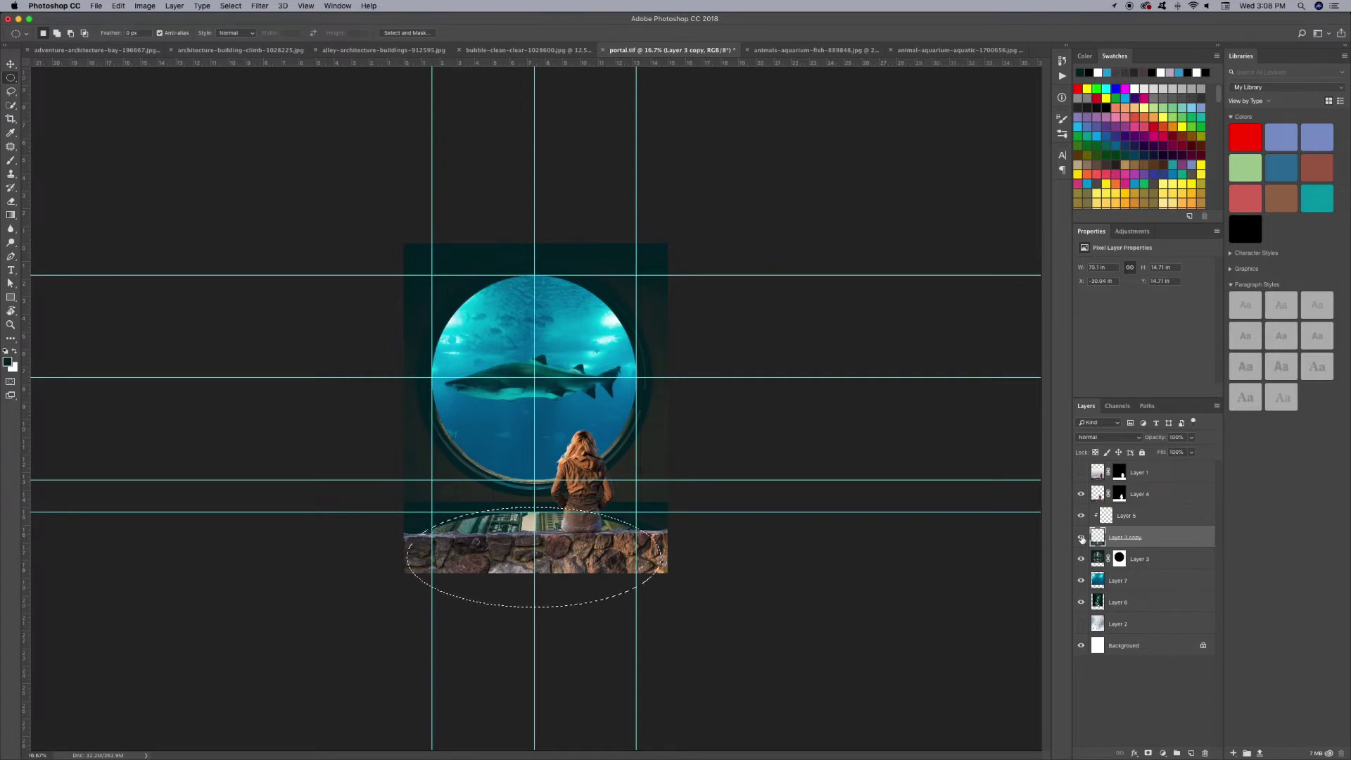
key(super+plus)
key(super+plus)
key(i)
click(661, 416)
key(alt+BackSpace)
key(super+semicolon)
key(super+d)
Fill the Layer 3 copy backdrop with a solid dark teal.
key(alt+shift+super+n)
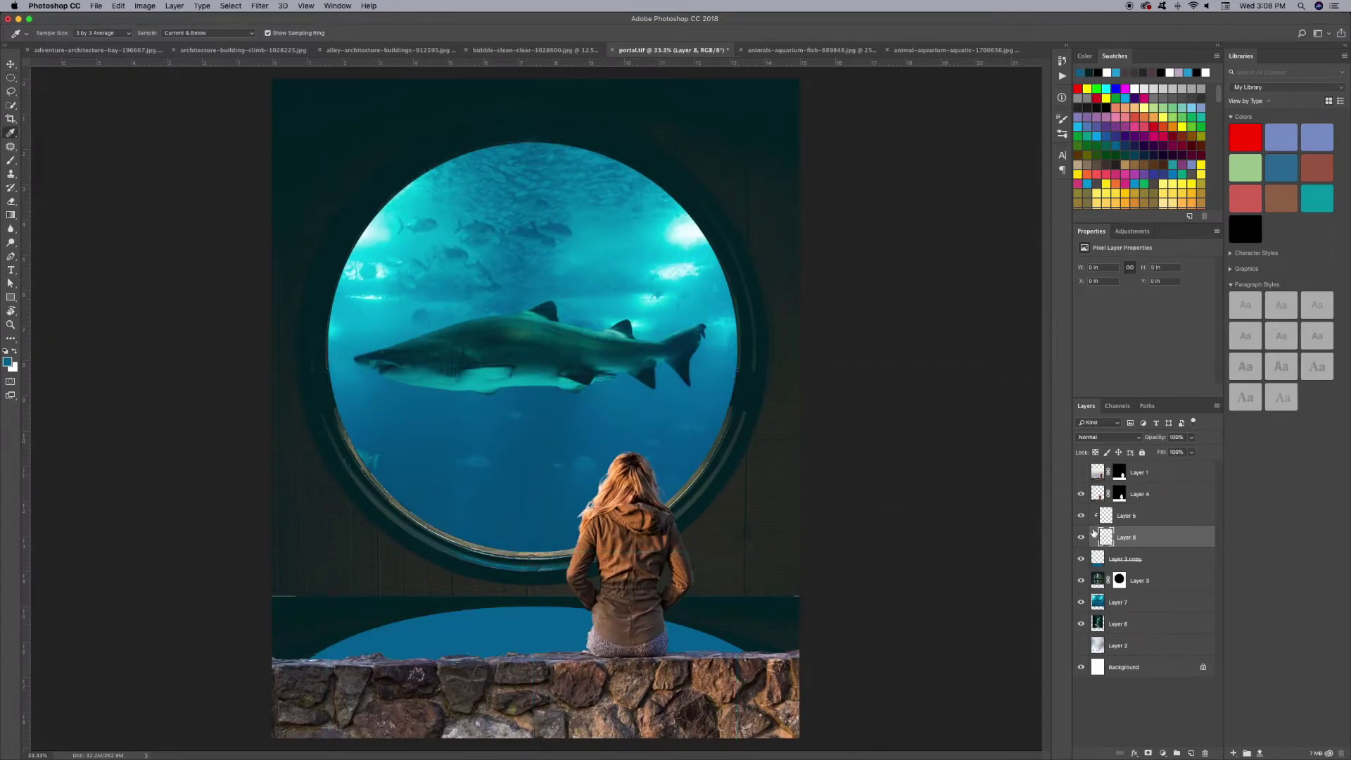
key(super+minus)
key(d)
key(g)
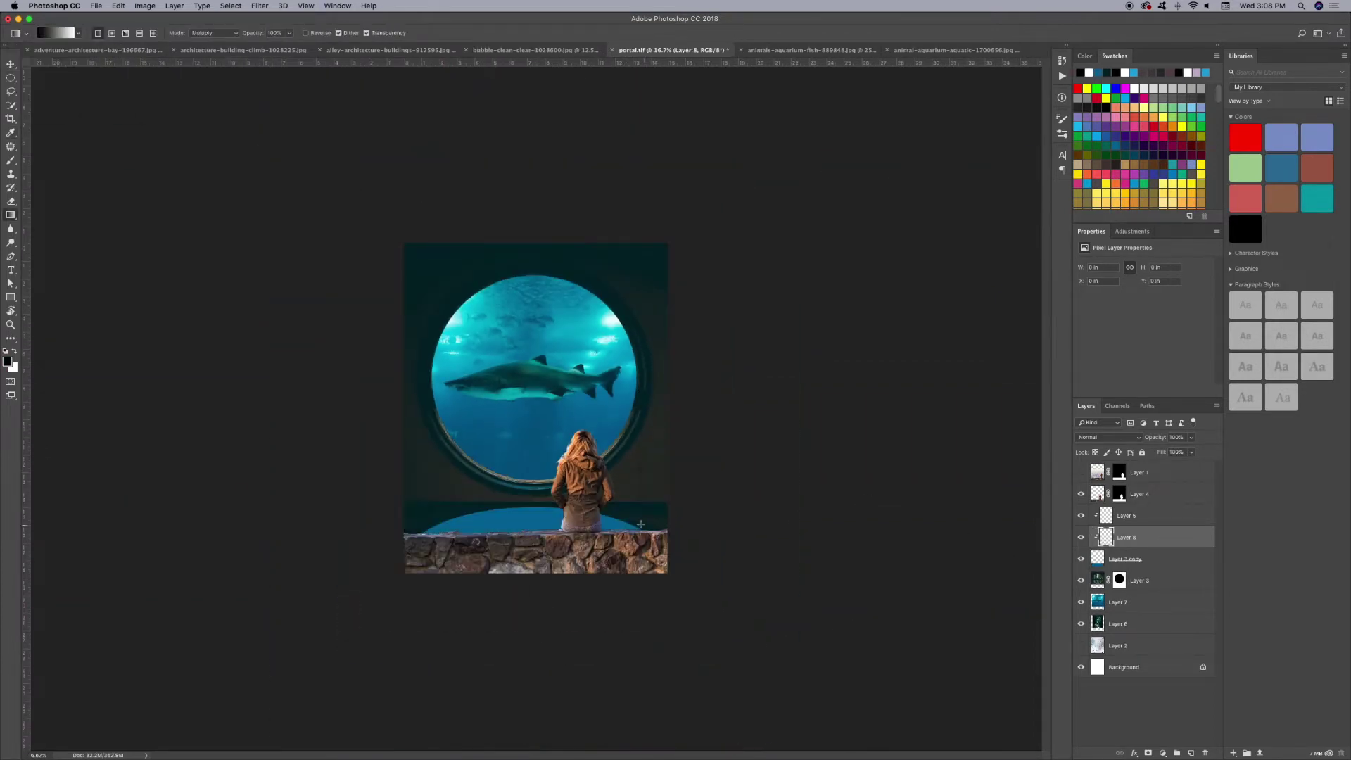
super+click(1097, 559)
click(1097, 559)
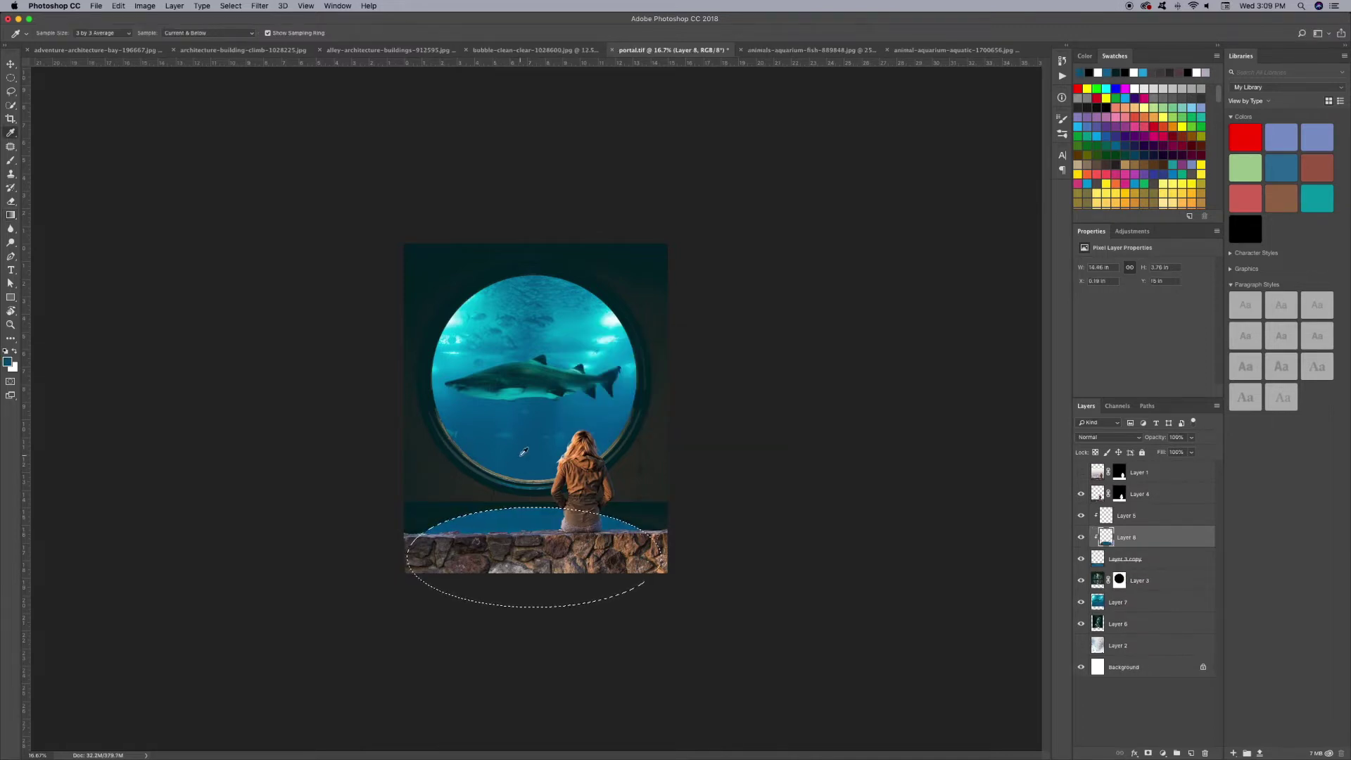
key(super+d)
key(i)
key(alt+BackSpace)
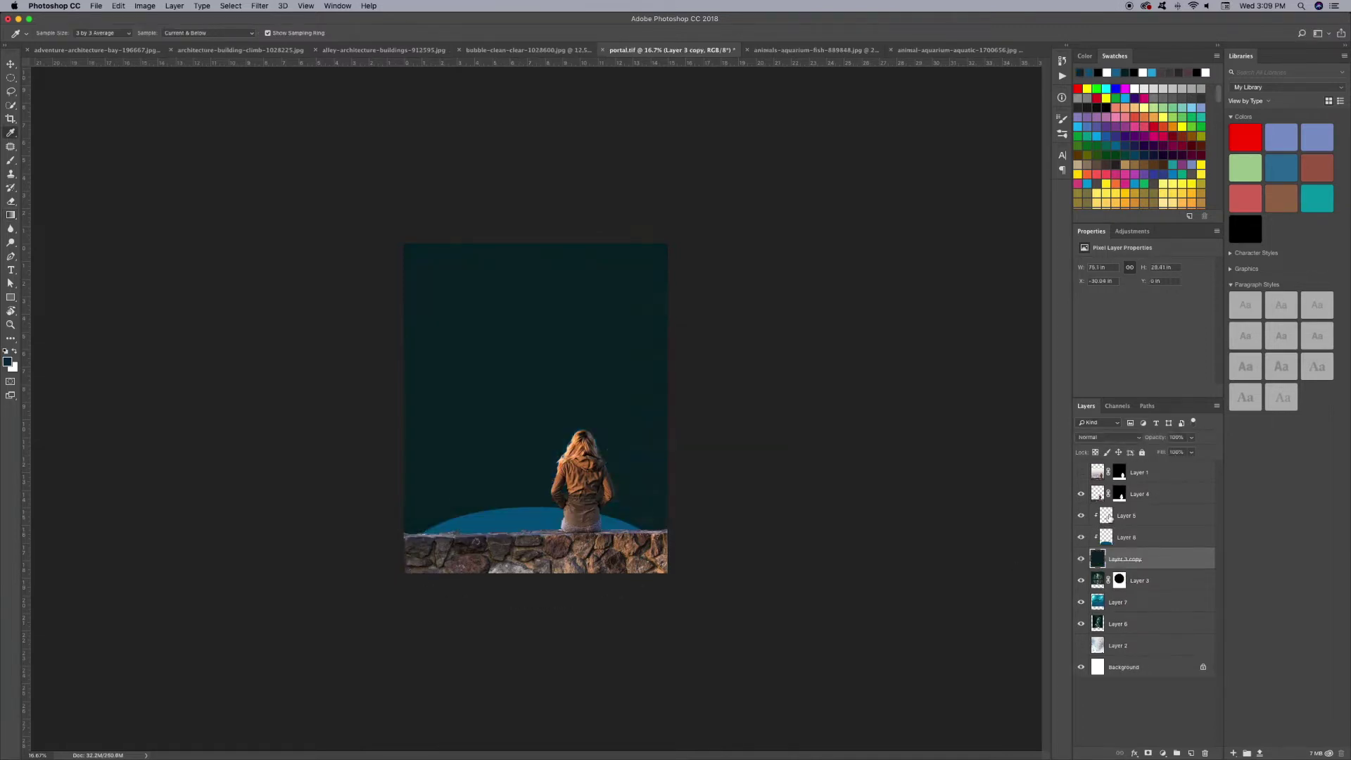
Place the teal backdrop below Layer 7, mask Layer 7, and group it with Layer 3 as Group 1.
drag(1100, 563, 1101, 614)
click(1132, 537)
click(1147, 753)
key(m)
key(super+shift+d)
key(super+plus)
key(super+plus)
shift+click(1099, 516)
key(super+g)
Move the duplicated porthole group down so it sits behind the wall.
drag(1099, 511, 1099, 566)
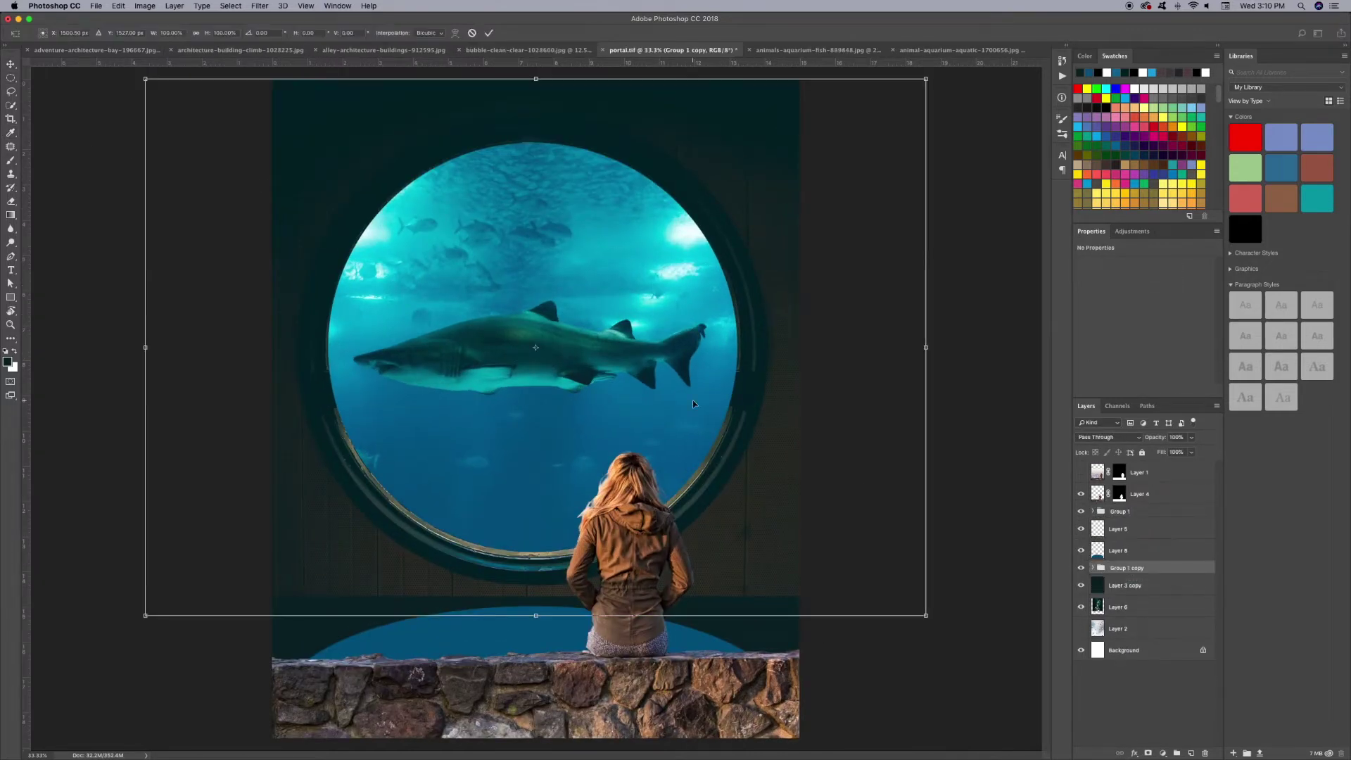
drag(743, 492, 739, 627)
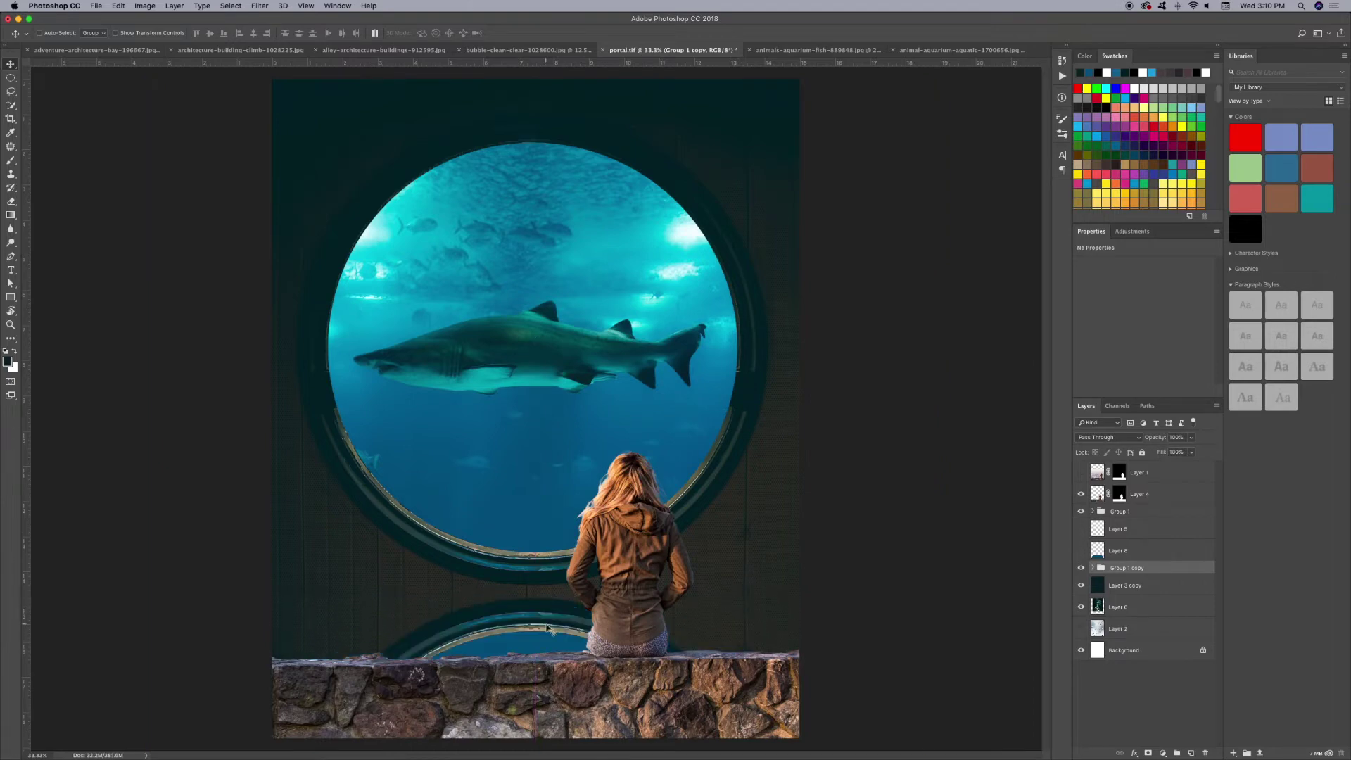
key(super+minus)
Convert the porthole copy to a Smart Object and apply a vertical 90° Motion Blur.
right_click(1177, 567)
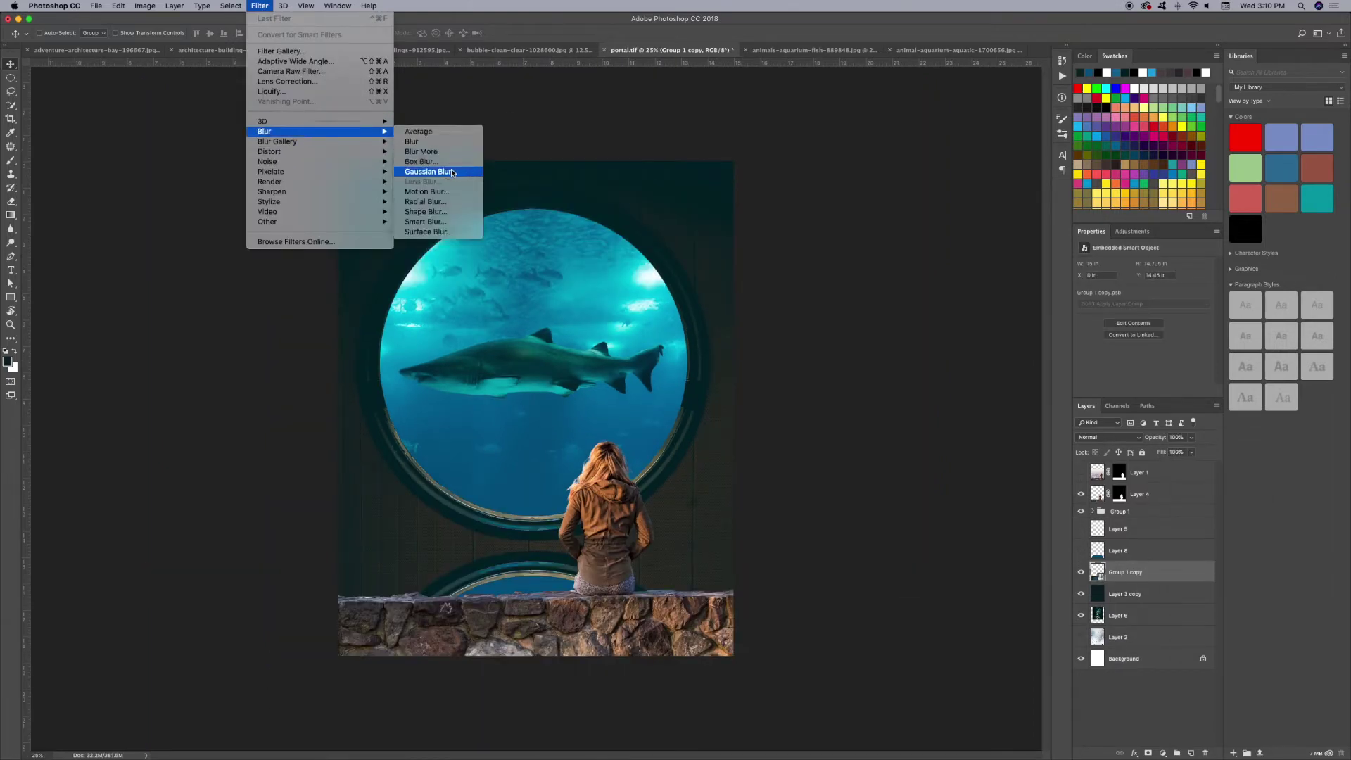
click(422, 173)
key(Escape)
click(260, 6)
click(450, 232)
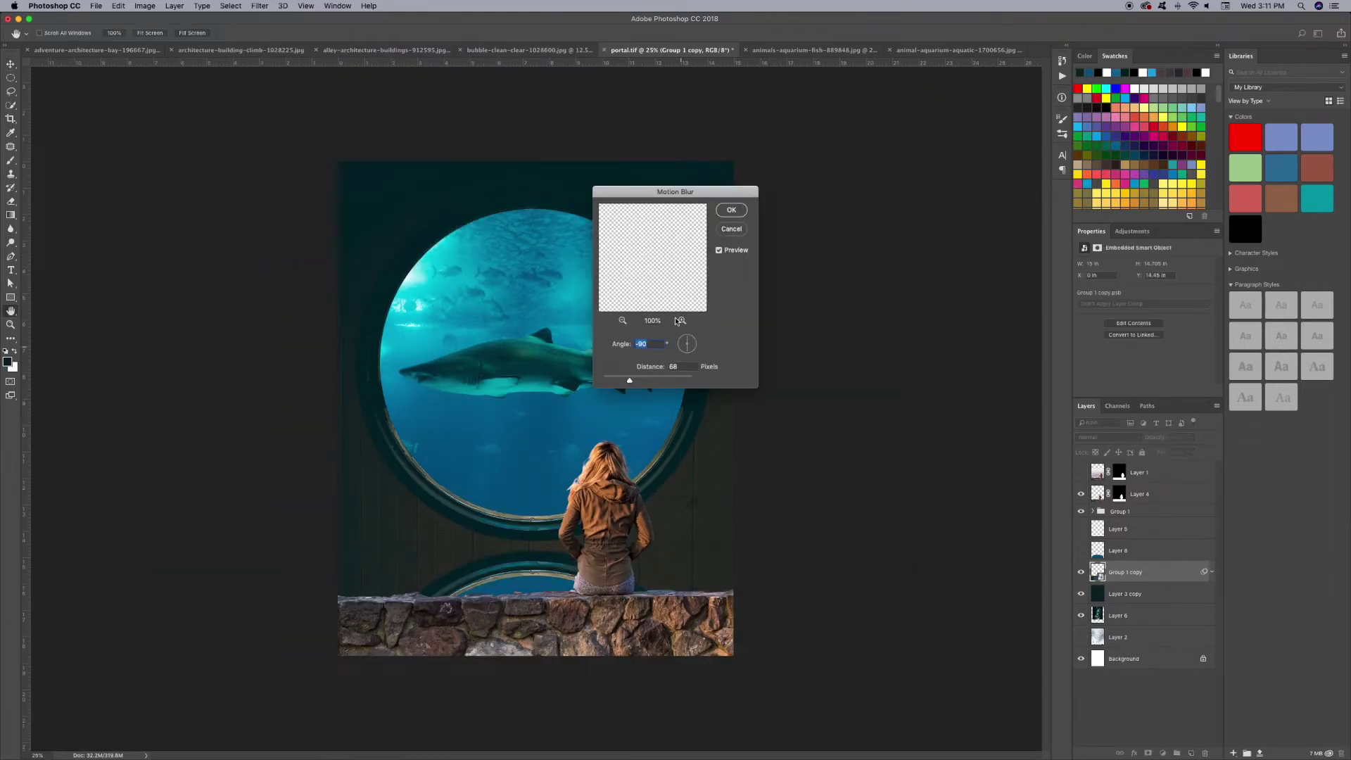
text(0)
key(Return)
key(ctrl+shift+alt+n)
key(g)
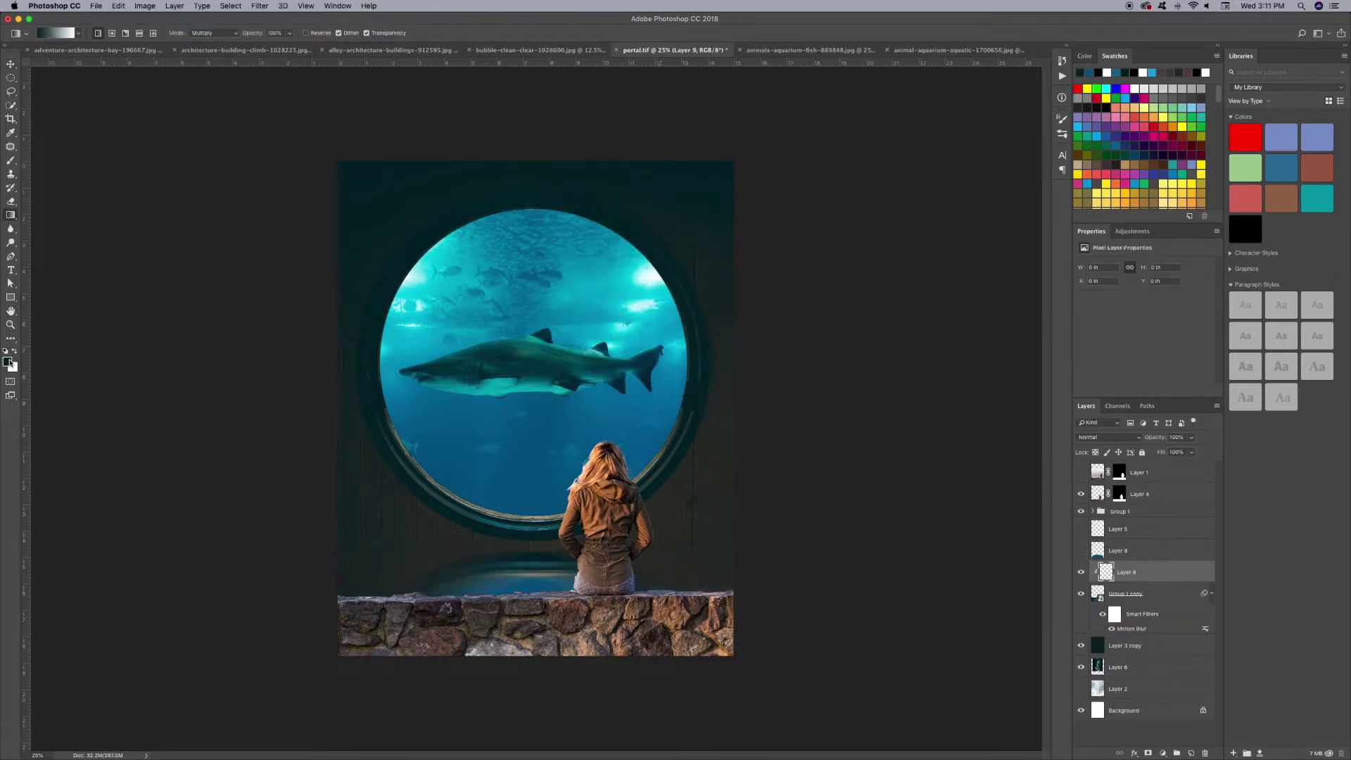
Draw a dark gradient band across the lower canvas and lower its opacity to 50%.
click(9, 361)
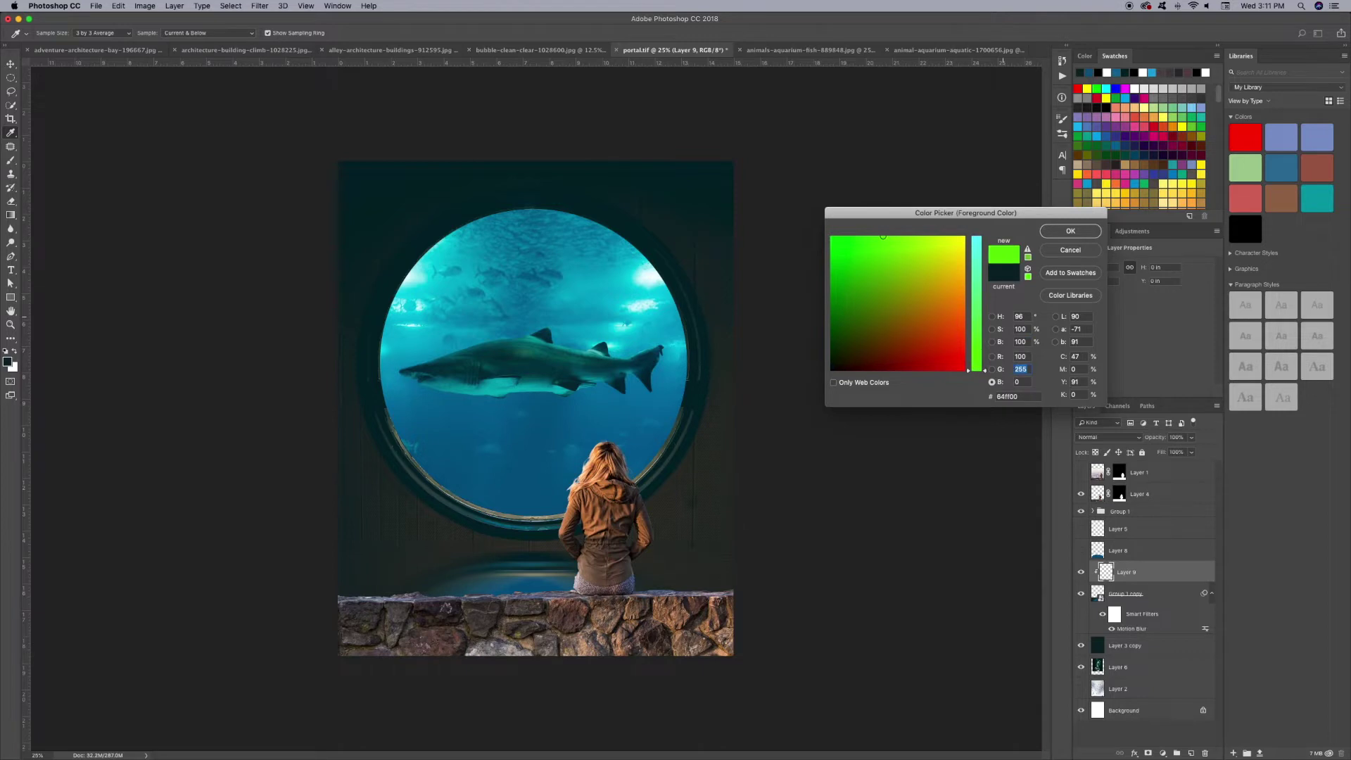
key(Return)
drag(850, 595, 851, 556)
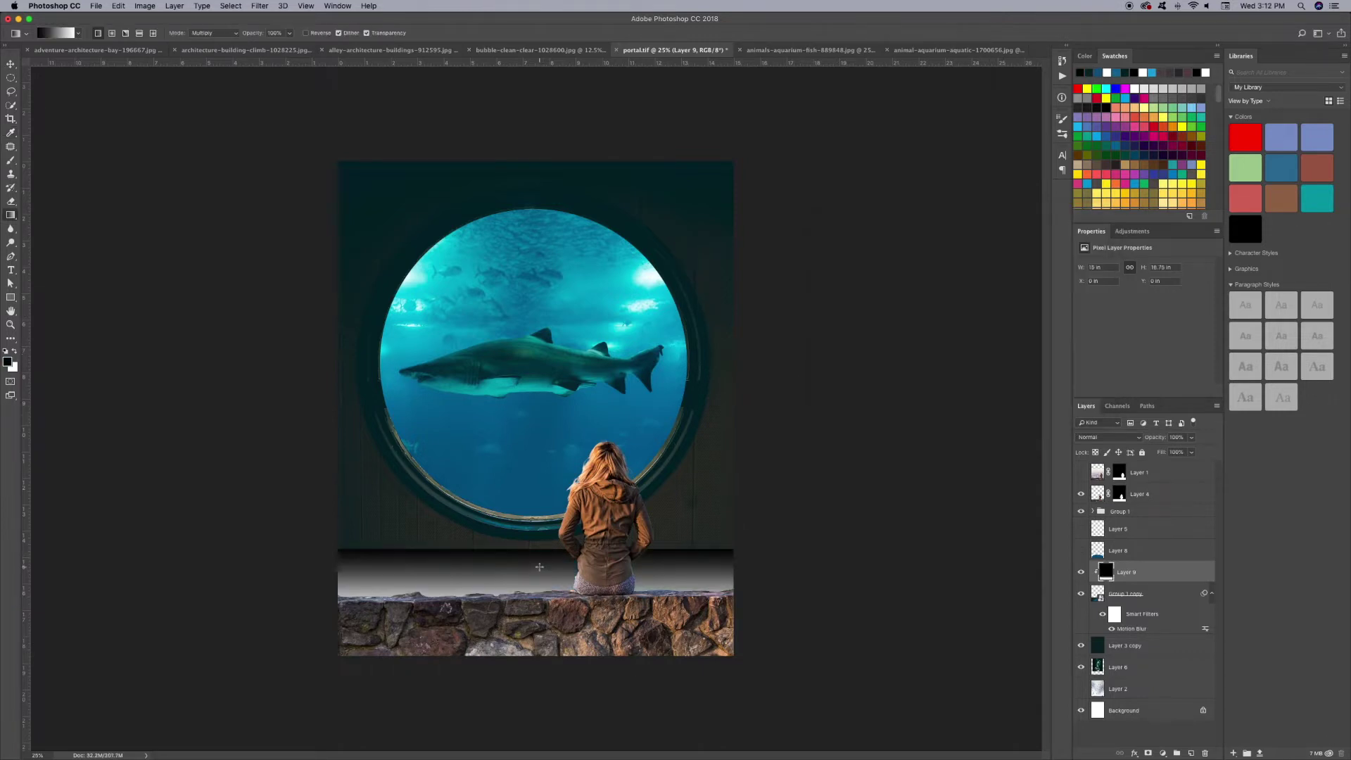
key(v)
key(shift+alt+b)
click(1108, 437)
click(1098, 376)
drag(1191, 437, 1167, 452)
On a new layer above Group 1, shade the lower scene with a second dark Multiply gradient.
key(ctrl+shift+alt+n)
key(c)
key(g)
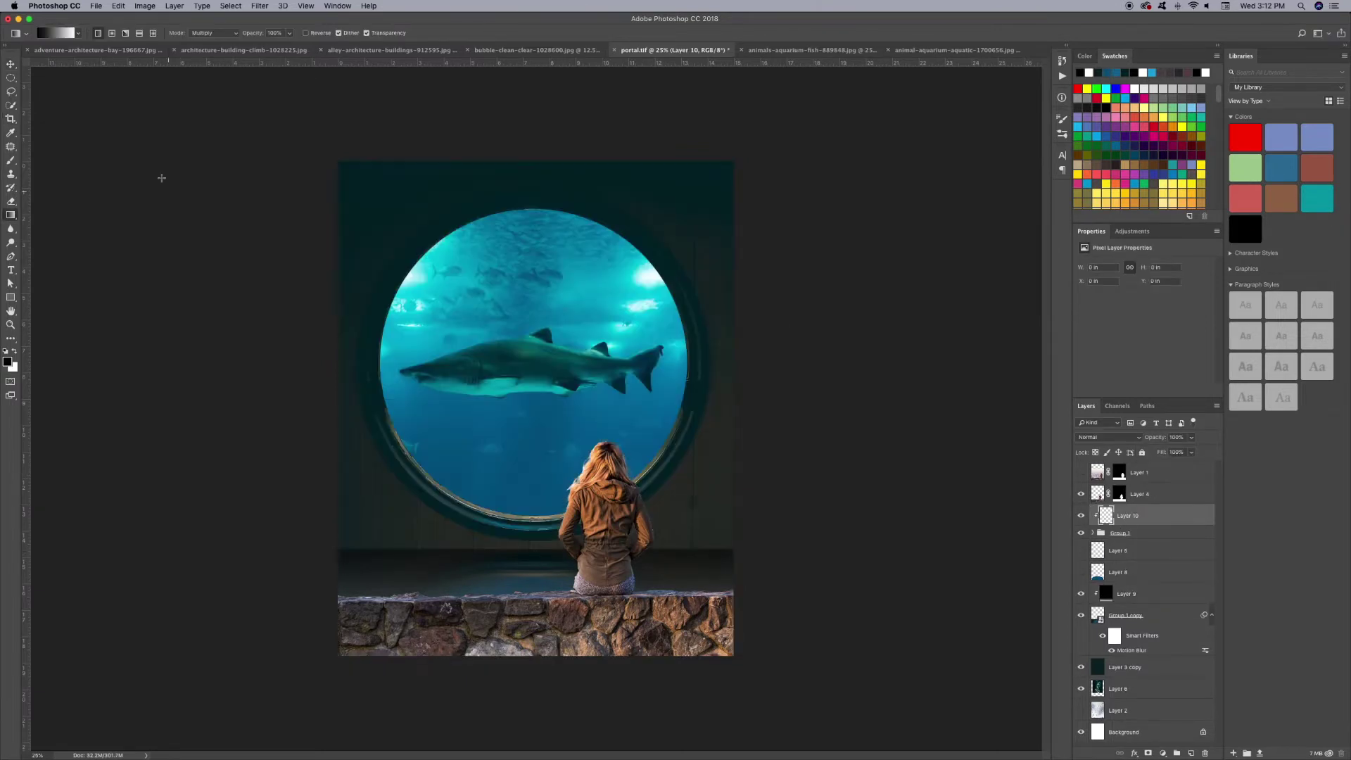
drag(536, 436, 536, 556)
click(11, 65)
key(ctrl+minus)
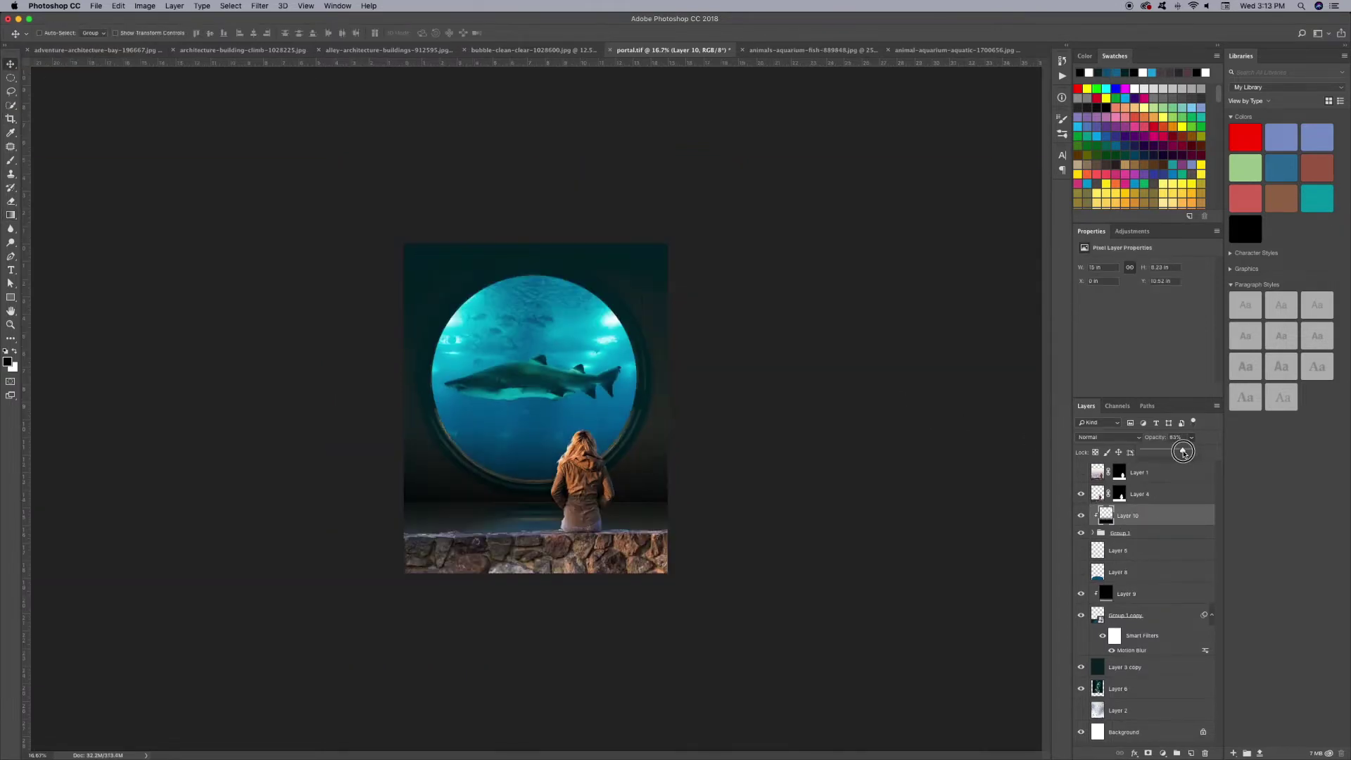
click(1105, 591)
key(ctrl+plus)
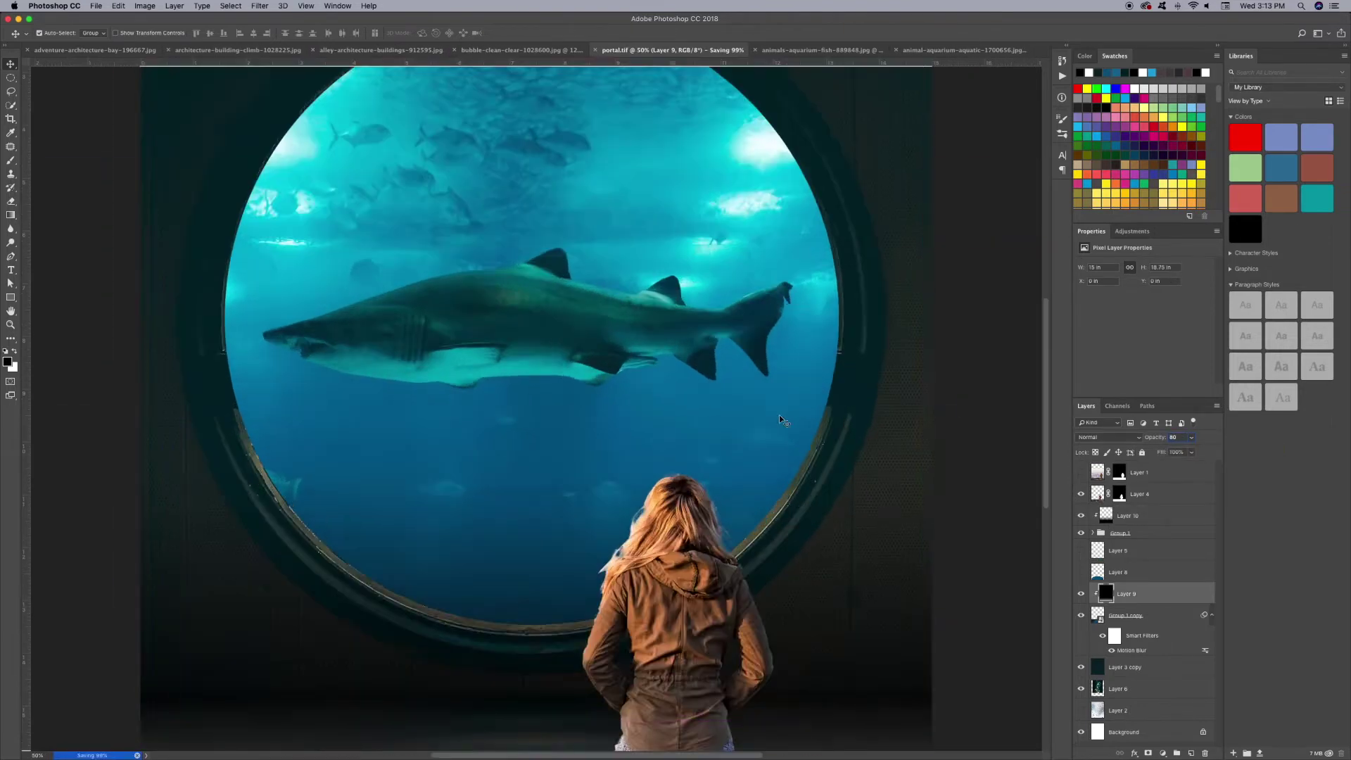
click(1125, 533)
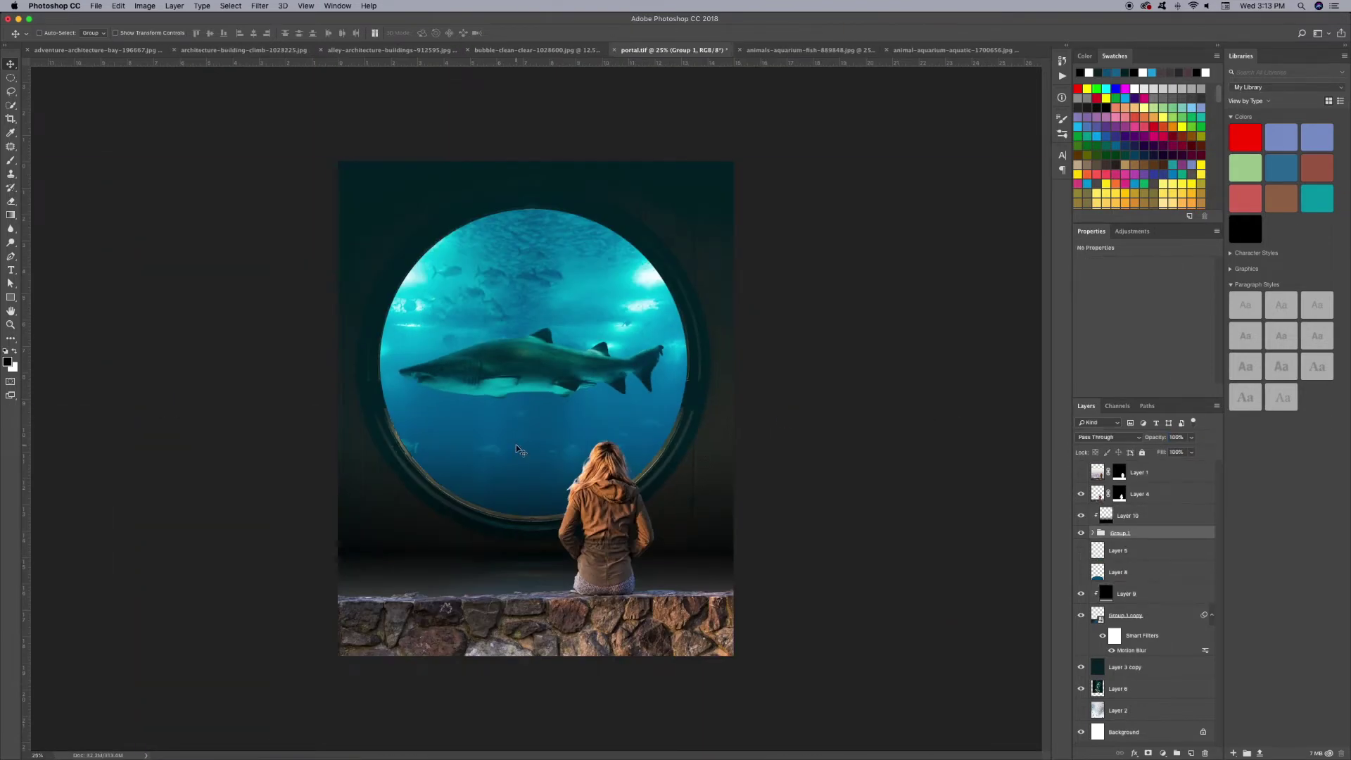
Paint a blue tint on a layer clipped to the porthole, set to Color blending at 46% opacity.
key(i)
key(ctrl+shift+alt+n)
alt+click(1121, 560)
key(b)
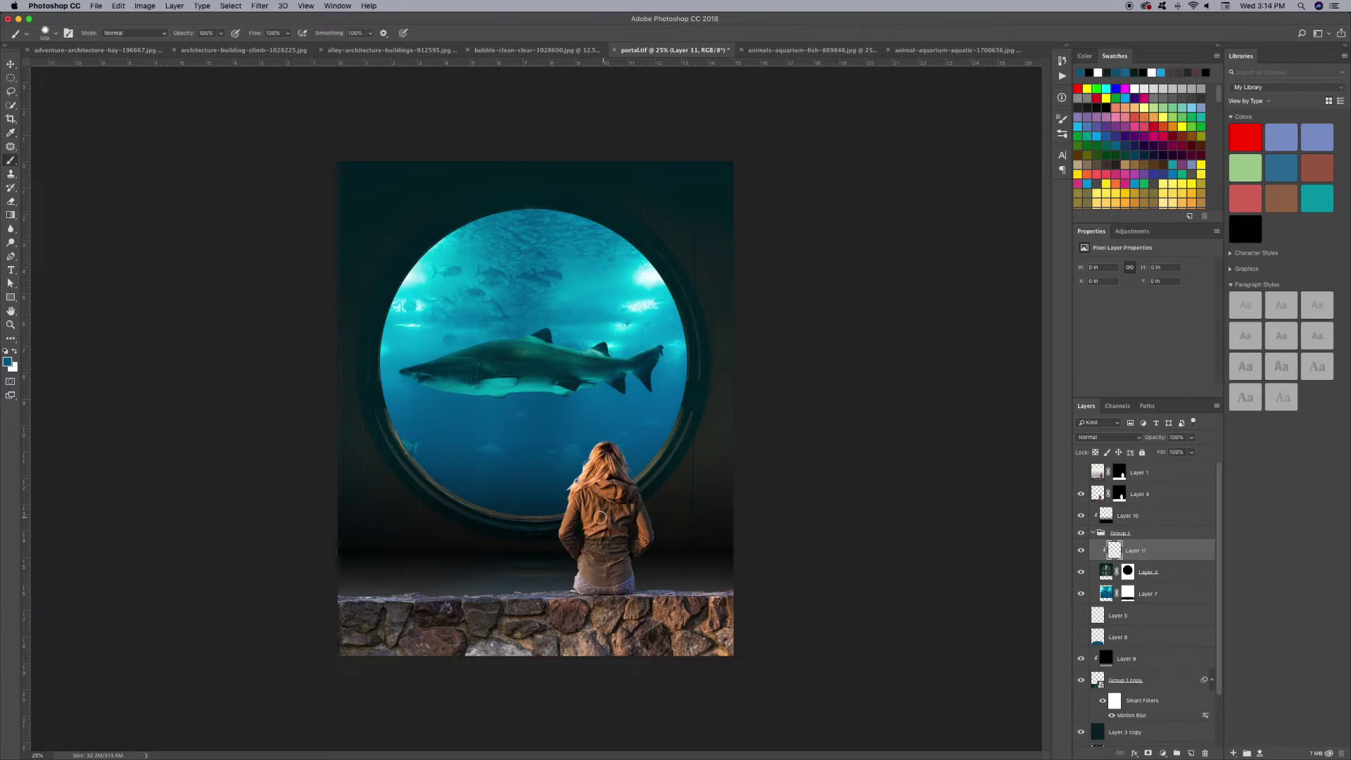
drag(492, 485, 429, 471)
click(1109, 437)
click(1096, 642)
drag(1168, 451, 1165, 451)
key(ctrl+plus)
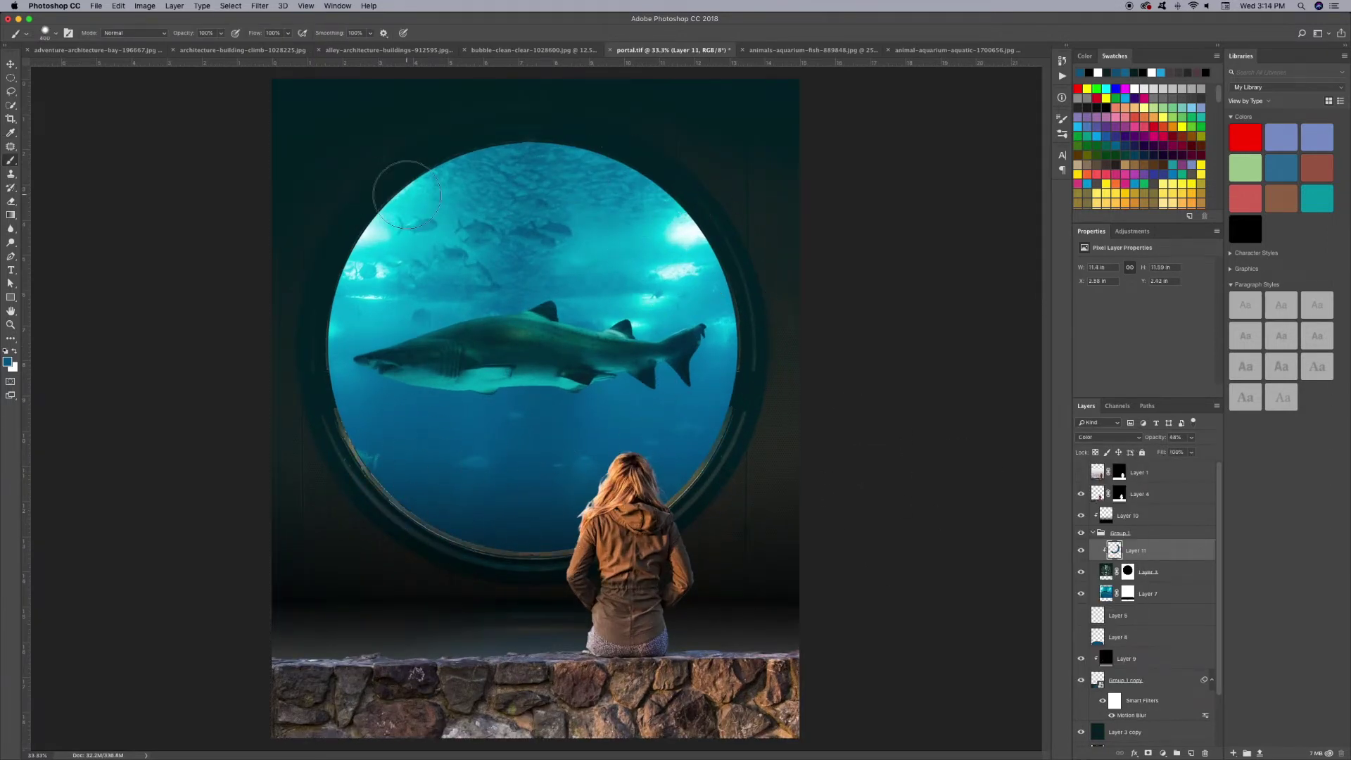
Save the composite and start a new layer named Light above Layer 7 in Color Dodge mode.
key(v)
key(ctrl+s)
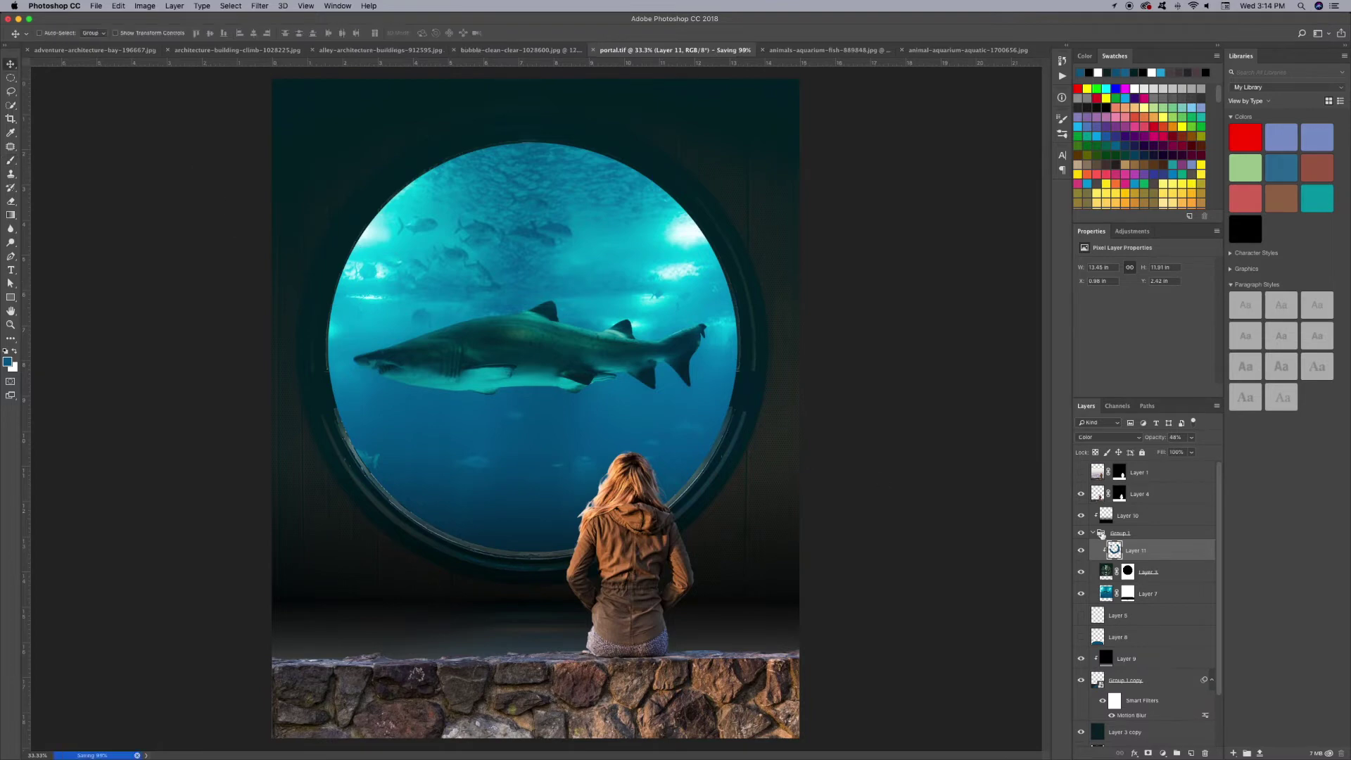
click(1106, 593)
key(ctrl+shift+n)
text(Light)
click(634, 396)
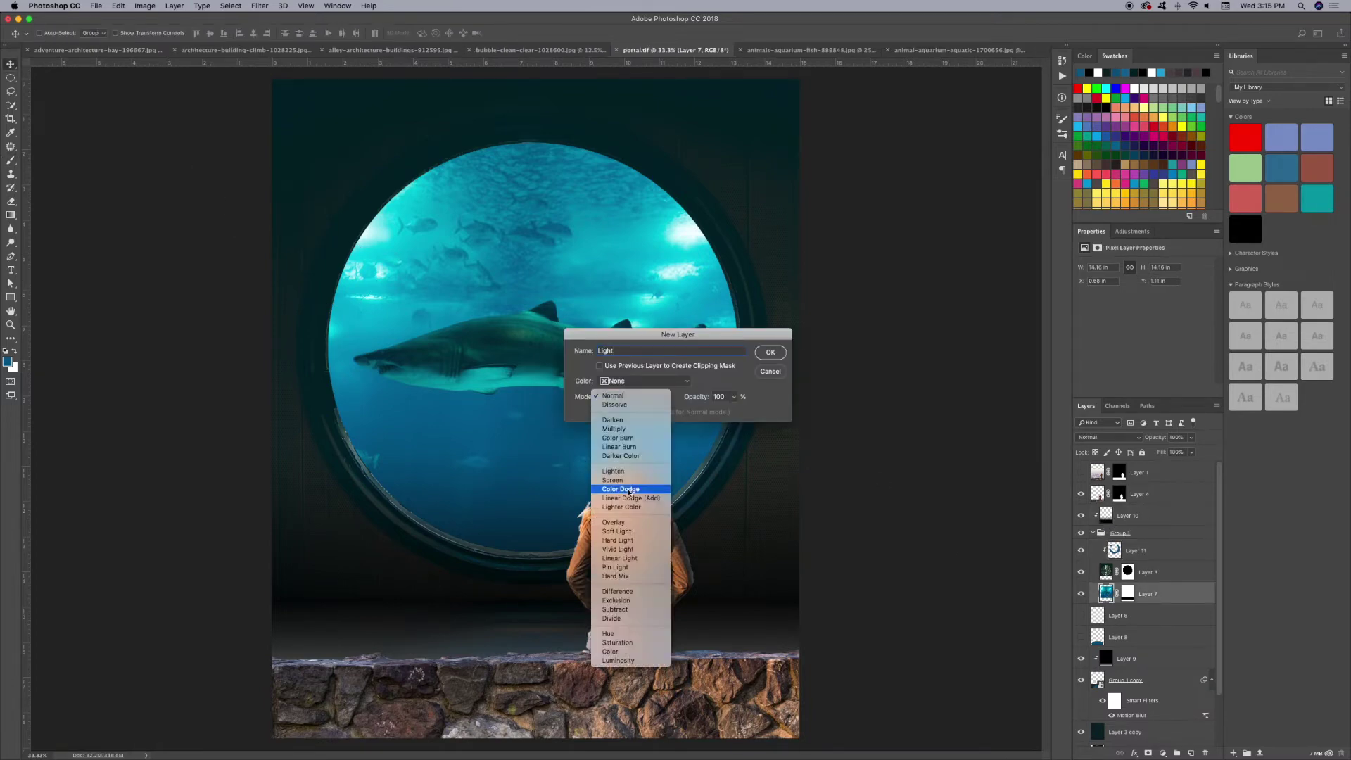
Create the black-filled Color Dodge Light layer and set up a white brush at 8% flow.
click(627, 493)
click(601, 412)
click(770, 352)
key(b)
key(x)
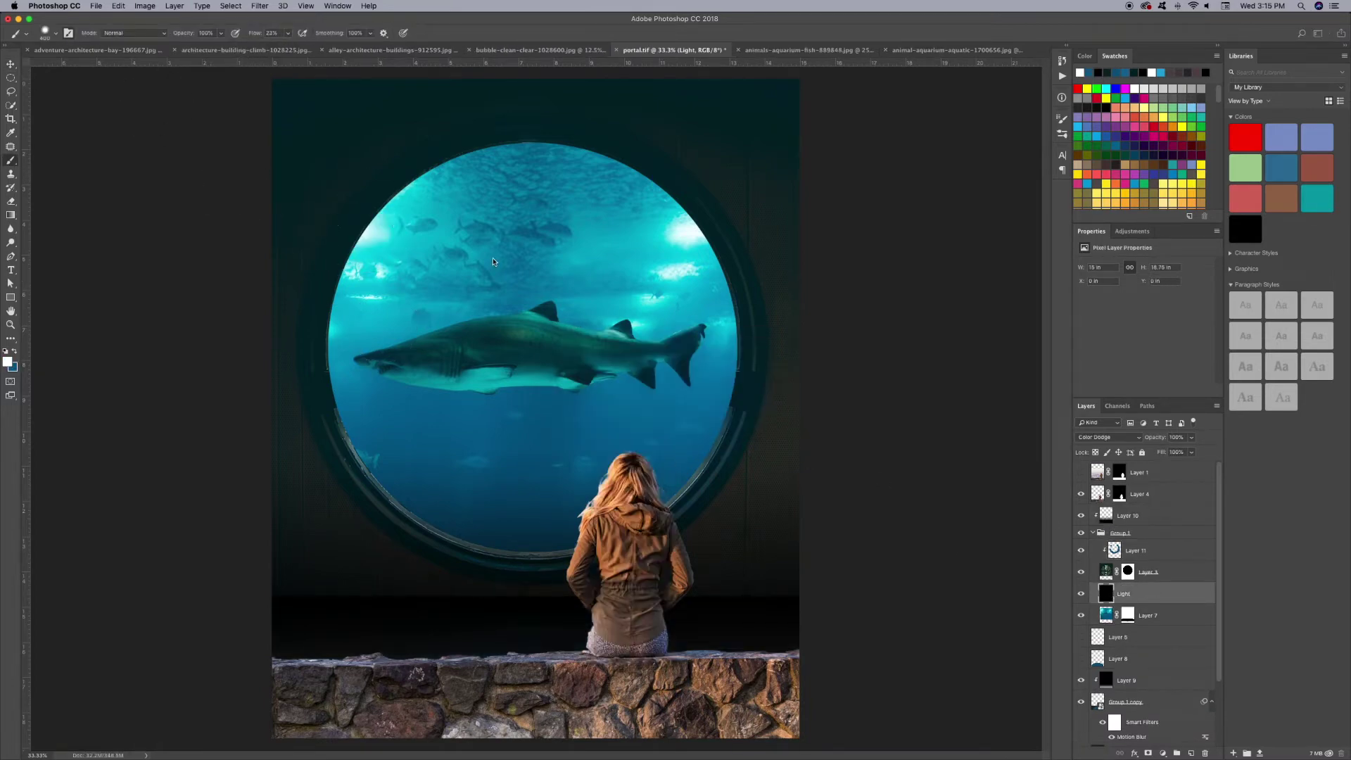
key(F5)
drag(1031, 225, 1027, 236)
key(shift+0)
key(shift+8)
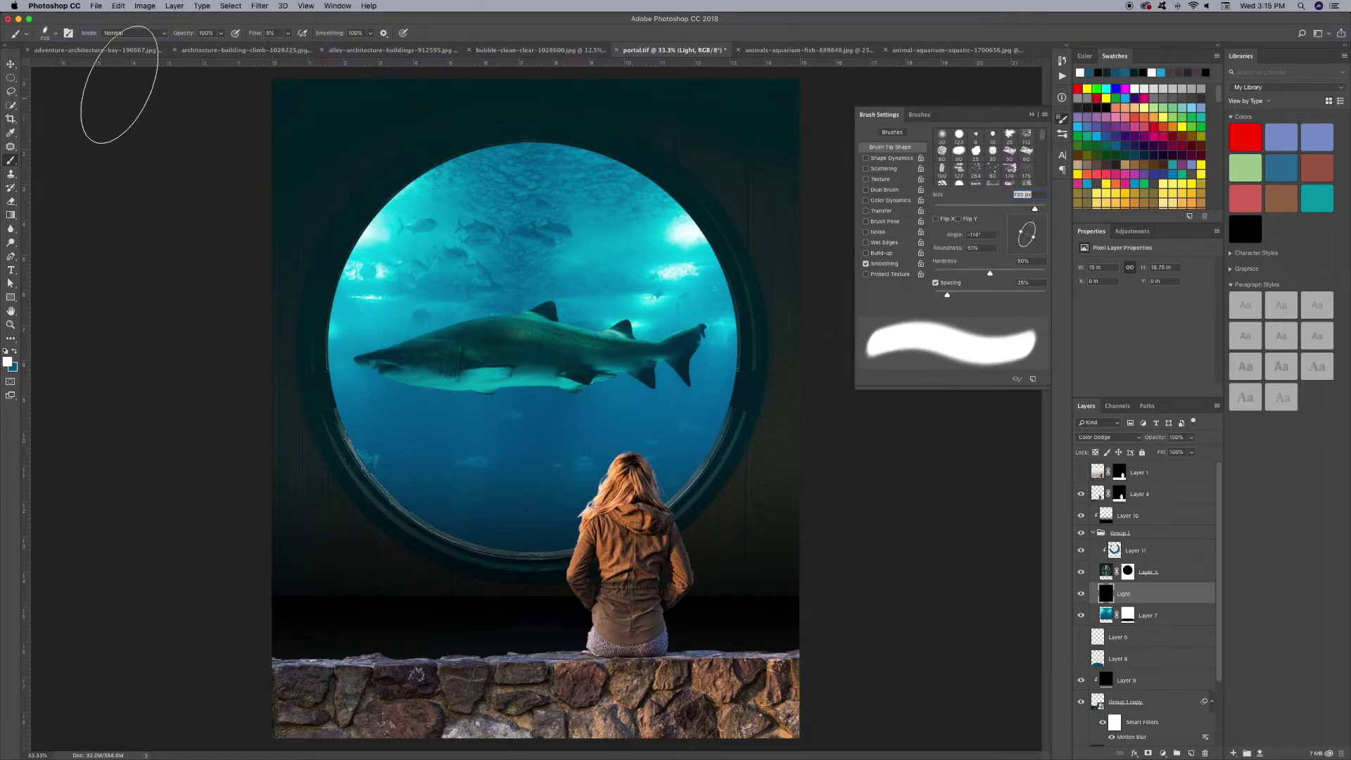
Load a Lens Flare brush preset and set its size to 1700 px.
click(51, 33)
scroll(86, 265, down, 5)
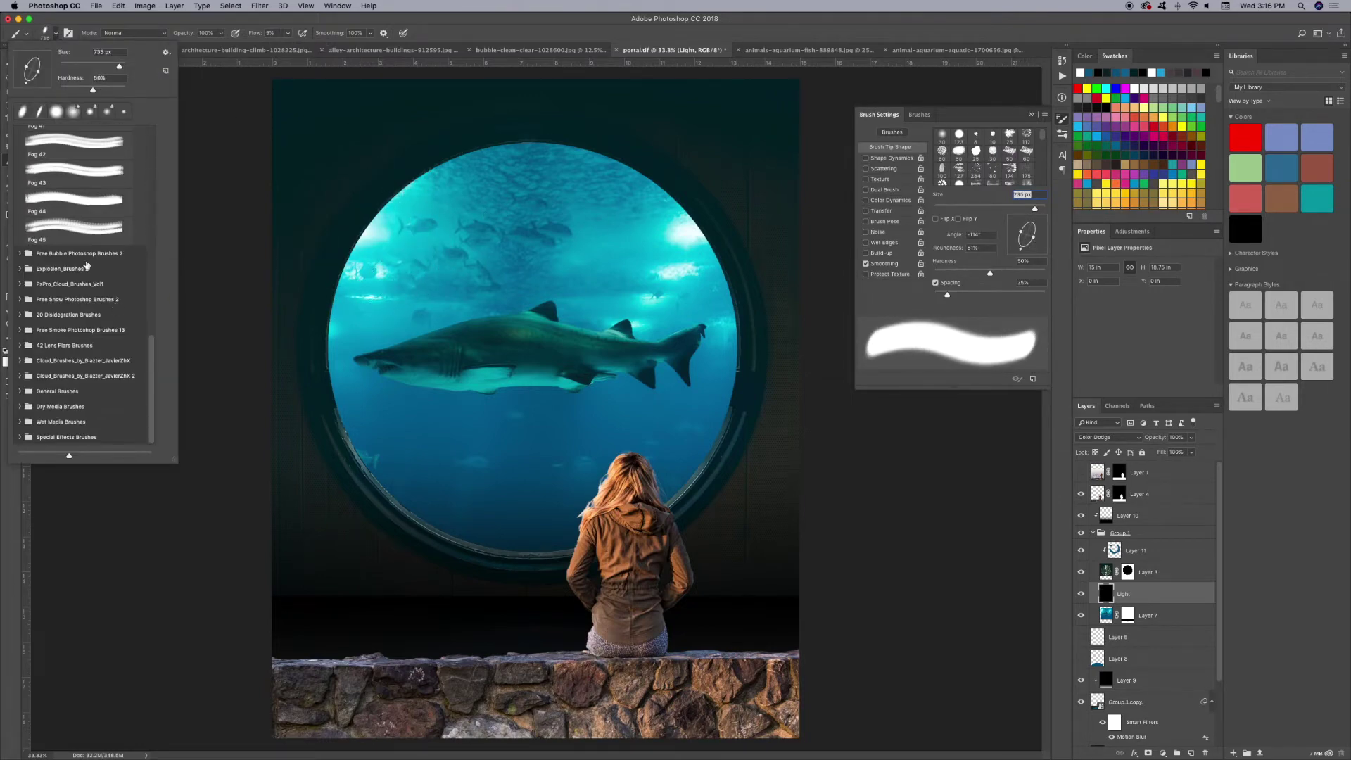
click(84, 343)
click(405, 218)
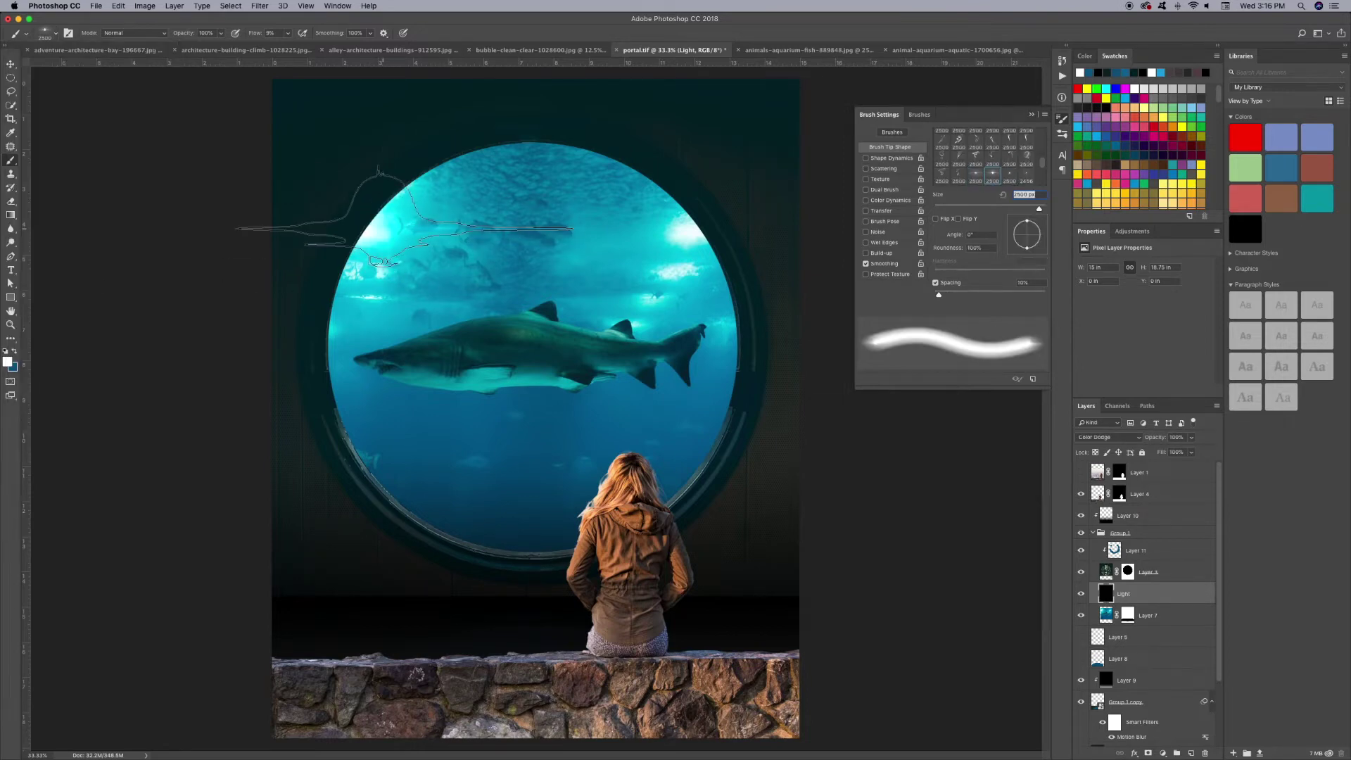
text(1700)
key(Return)
Add a Color Dodge layer named 'inner light' above Layer 11 and choose a soft brush preset.
click(1134, 550)
key(ctrl+shift+n)
text(inner light)
click(633, 396)
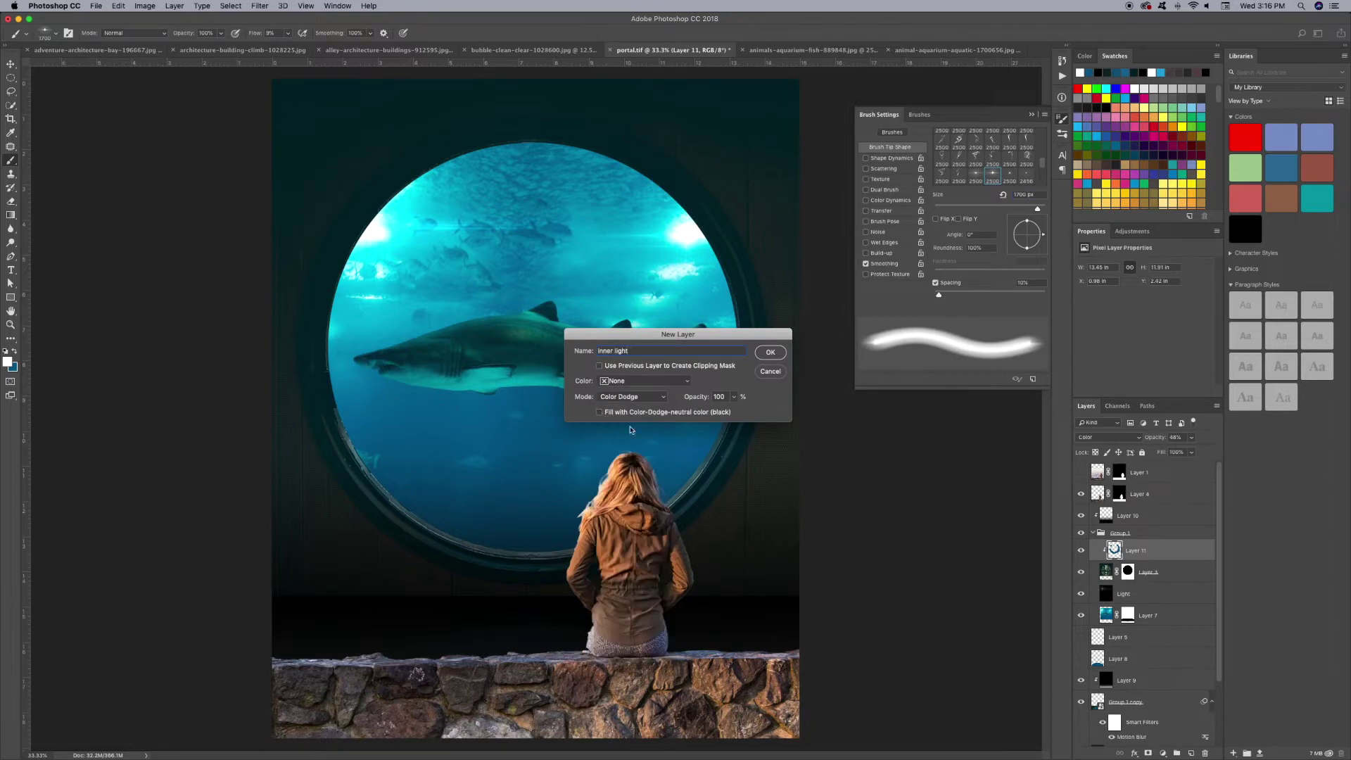
click(621, 489)
key(Return)
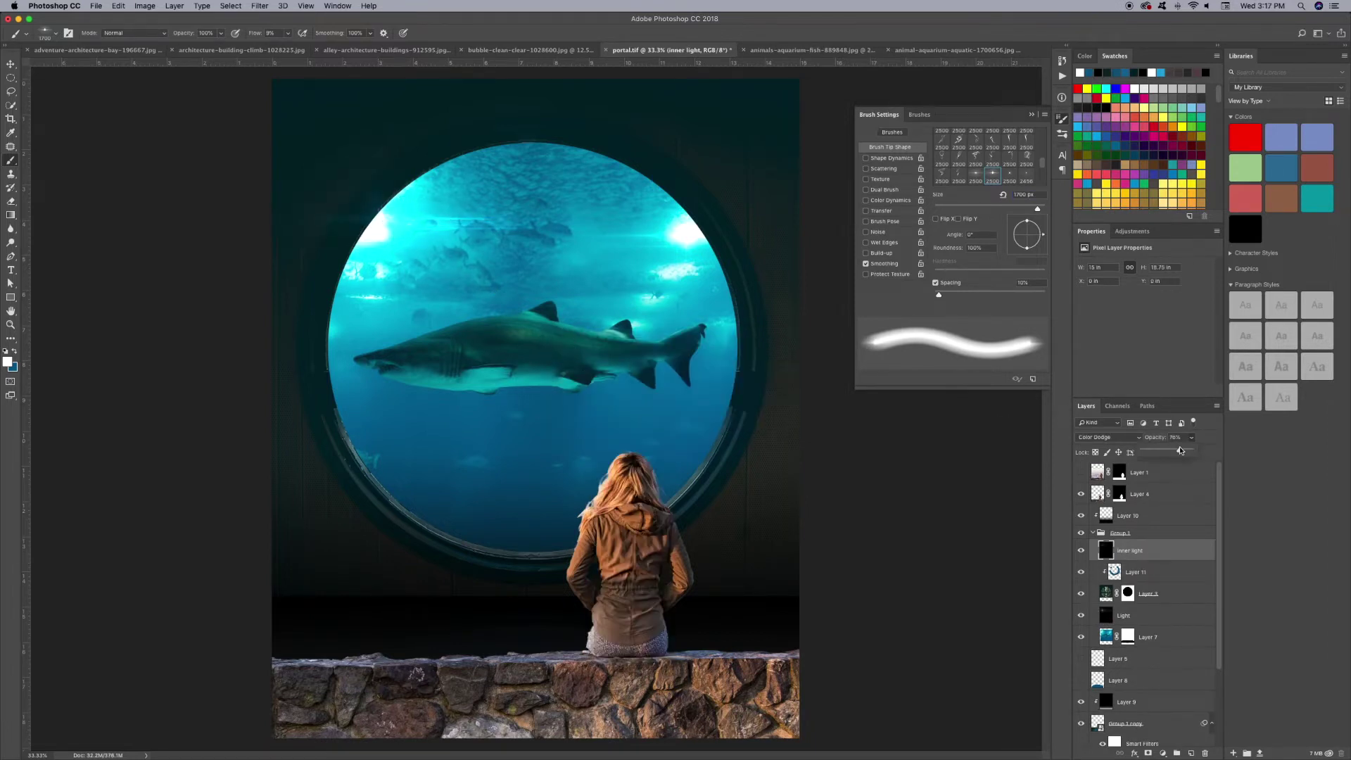
click(44, 33)
double_click(79, 395)
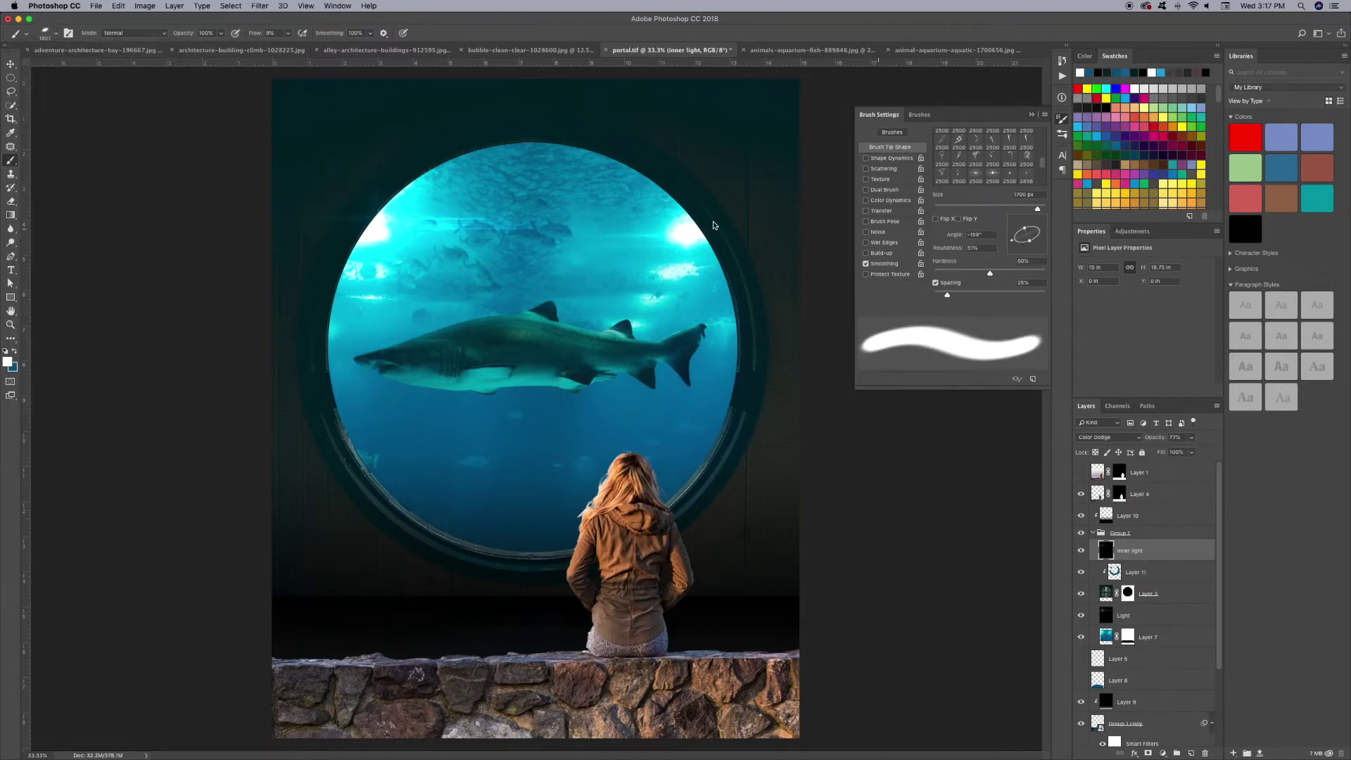
Undo the glow stroke and soften Layer 3 with the Blur tool.
drag(1034, 227, 1039, 237)
click(752, 319)
key(super+z)
click(1108, 598)
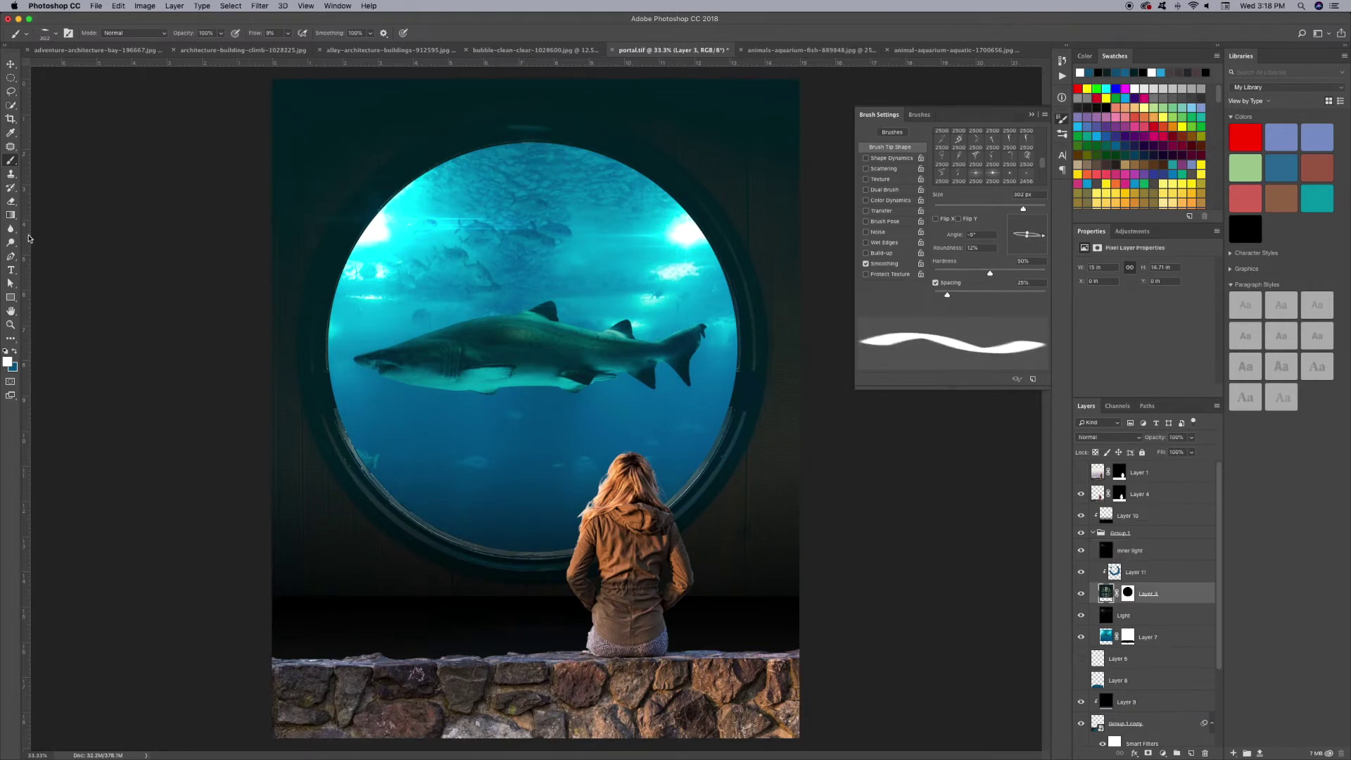
key(super+1)
key(r)
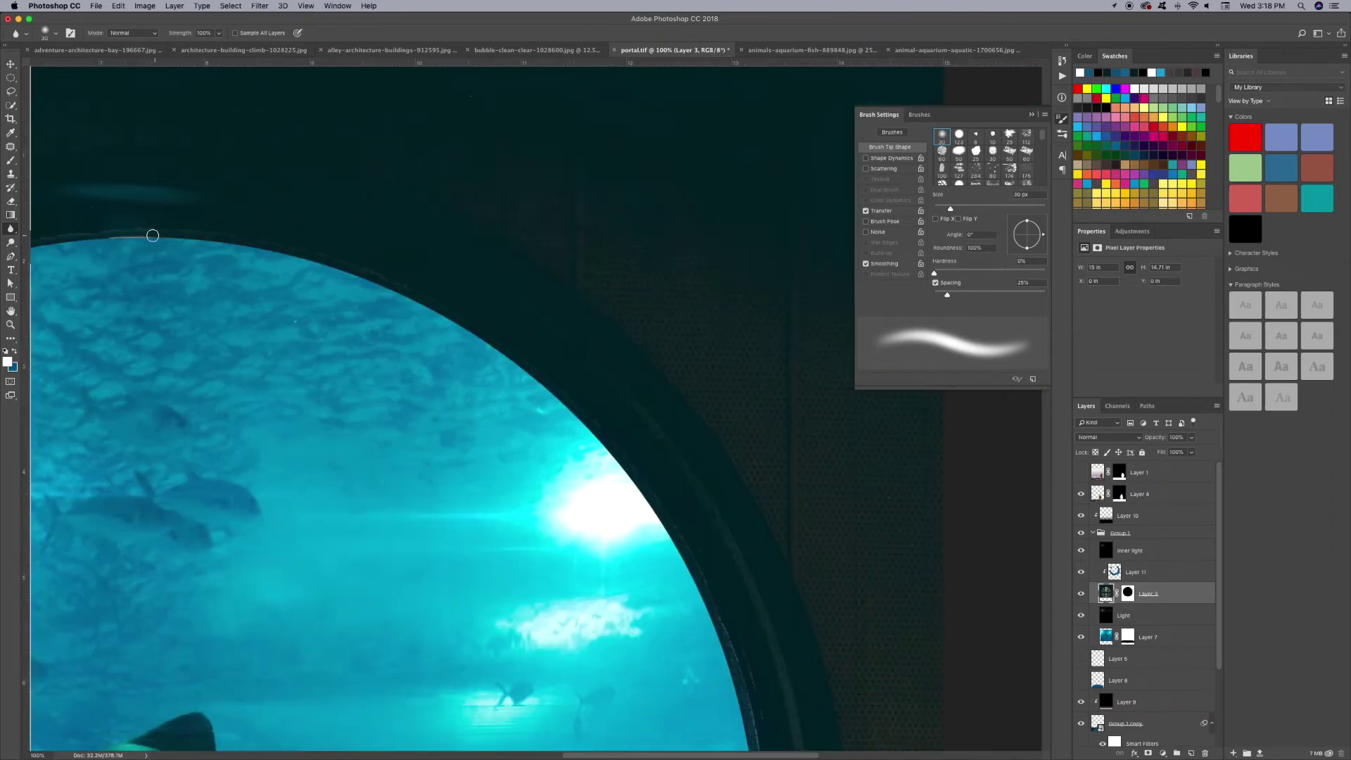
key(super+minus)
key(super+minus)
key(super+minus)
key(v)
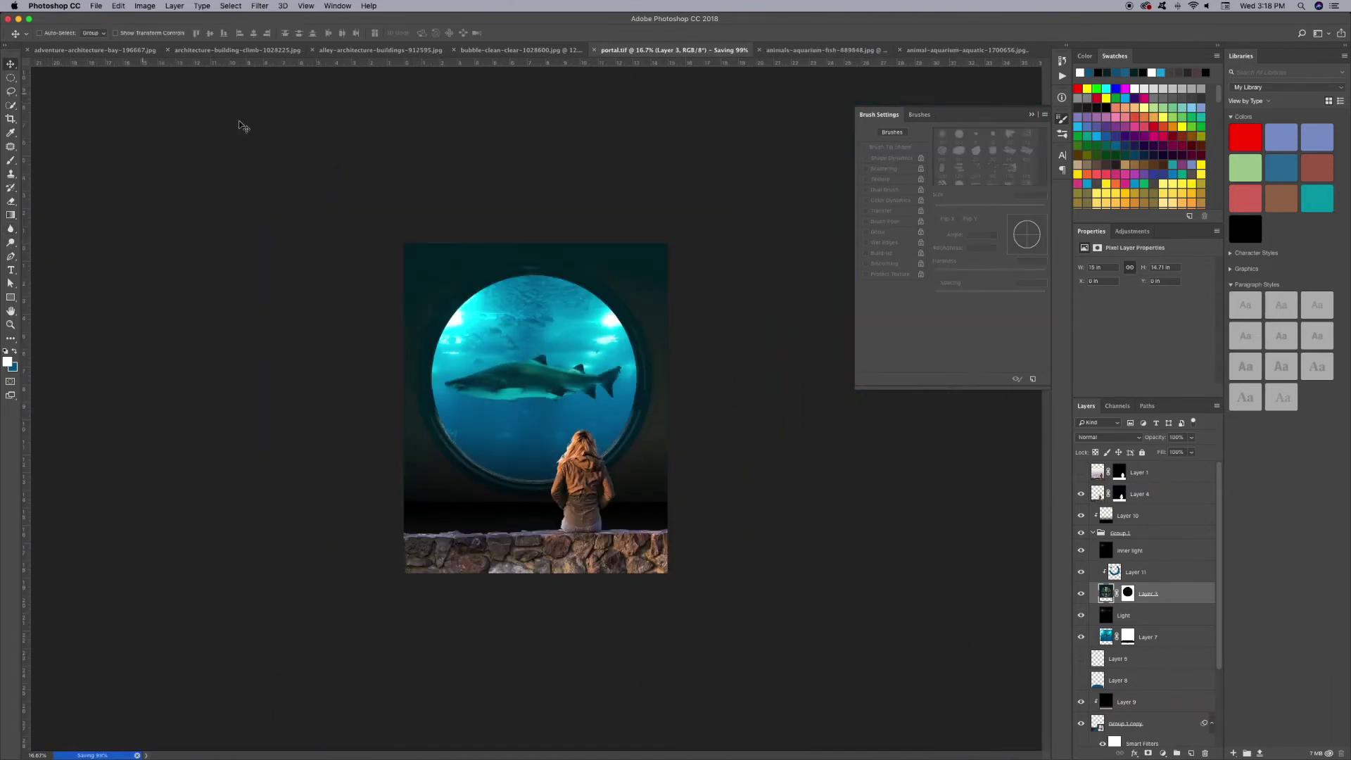
Add a white mask to inner light and mask Light to the upper image area.
click(1081, 617)
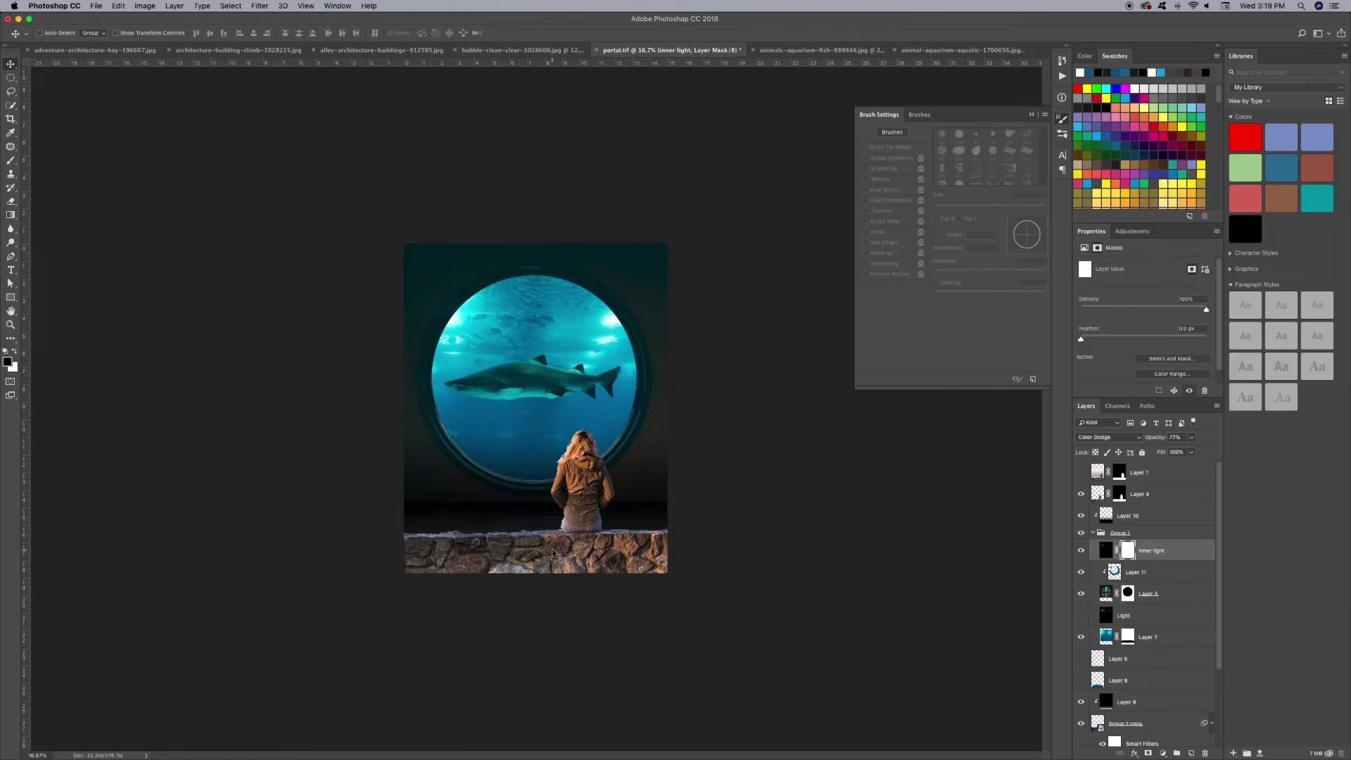
drag(404, 244, 667, 488)
click(1081, 615)
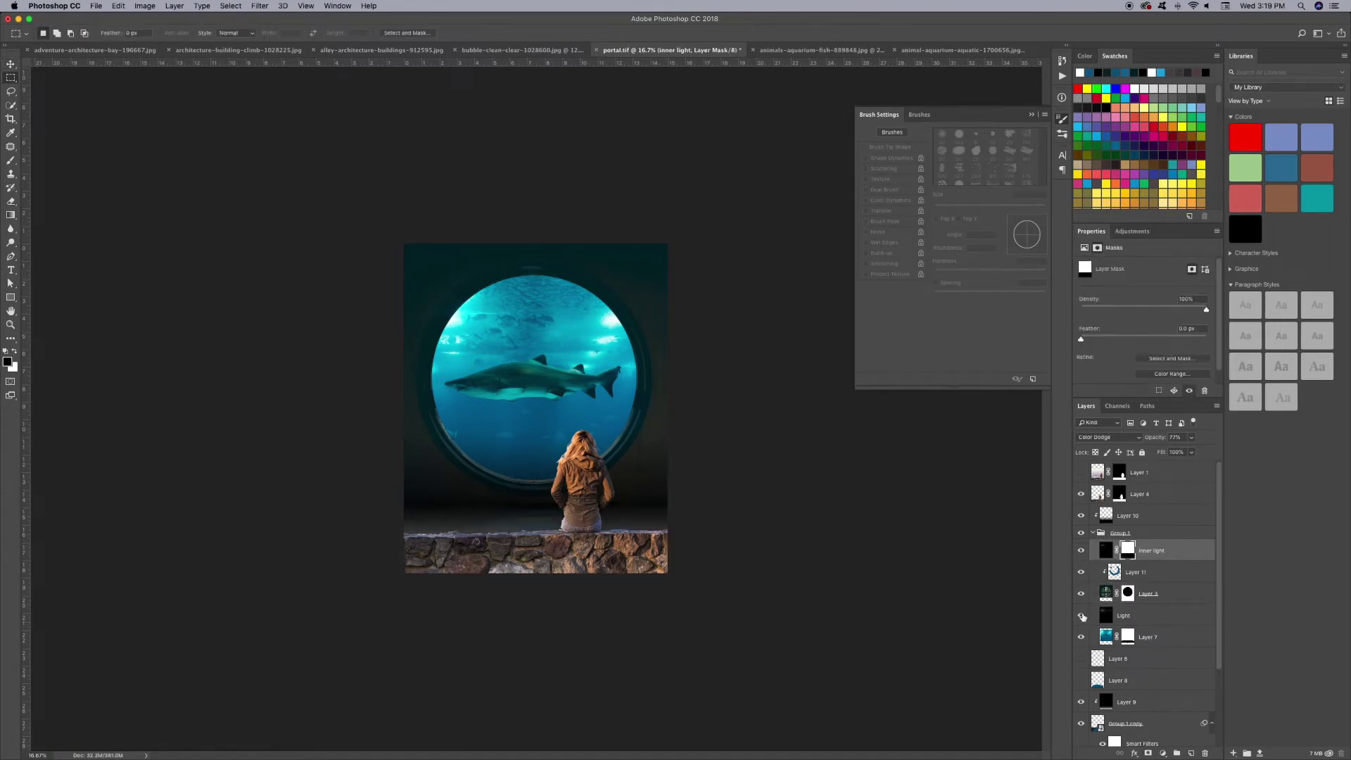
click(1133, 615)
click(1149, 752)
key(v)
key(super+minus)
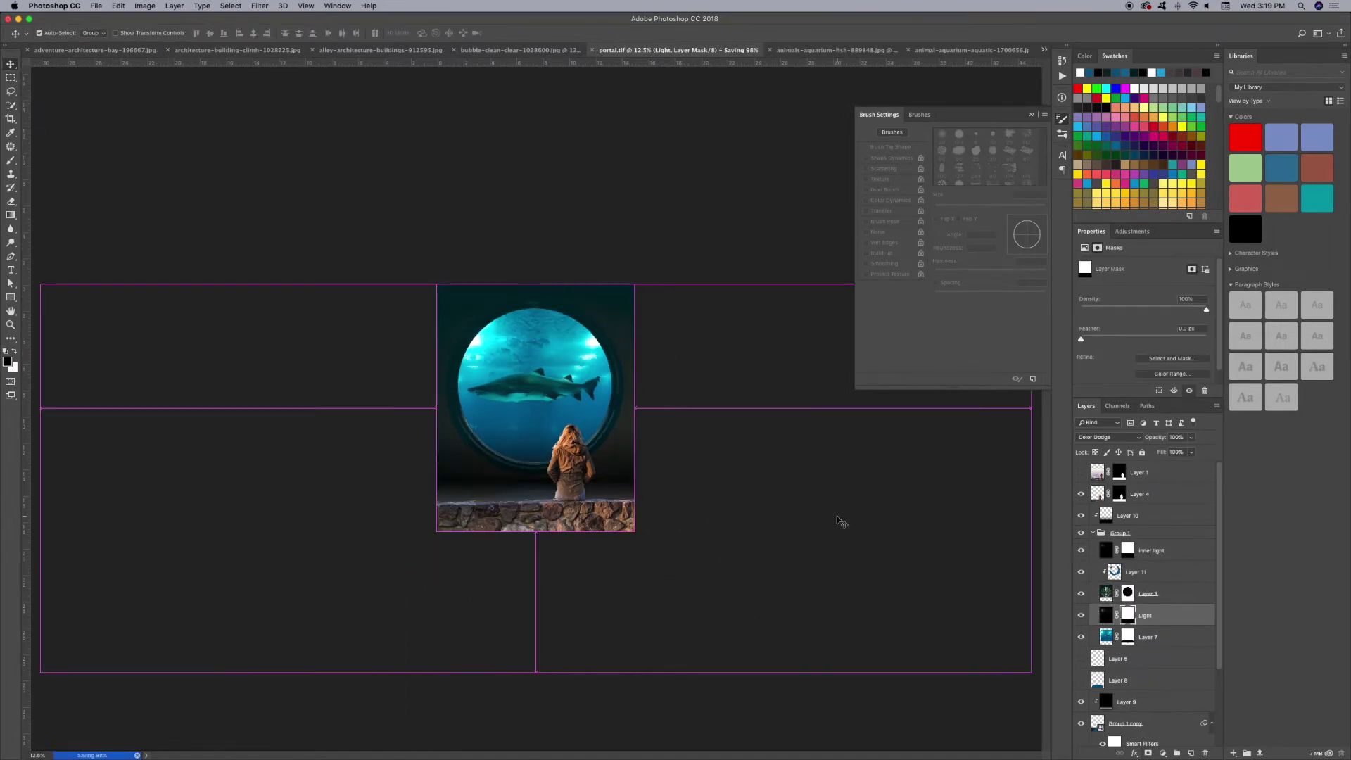
key(super+plus)
key(super+plus)
key(super+plus)
key(super+minus)
key(super+plus)
key(super+plus)
key(super+plus)
click(1140, 494)
Add a grey 808080 Solid Color fill layer blended in Color mode.
click(1163, 752)
click(1188, 556)
text(808080)
key(Return)
click(1108, 437)
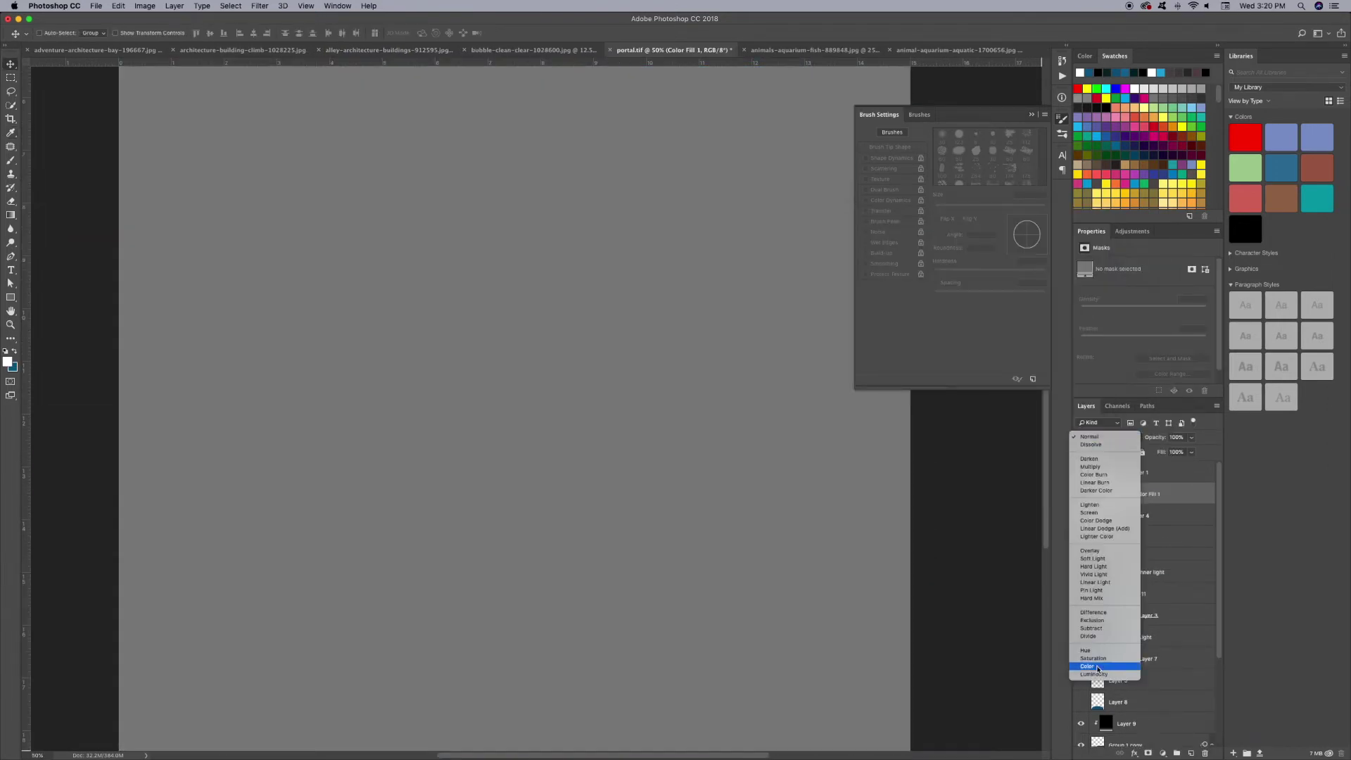
click(1107, 666)
click(1140, 516)
Add a Curves layer clipped to Layer 4 that darkens the woman's tones.
click(1162, 752)
click(1193, 602)
alt+click(1102, 525)
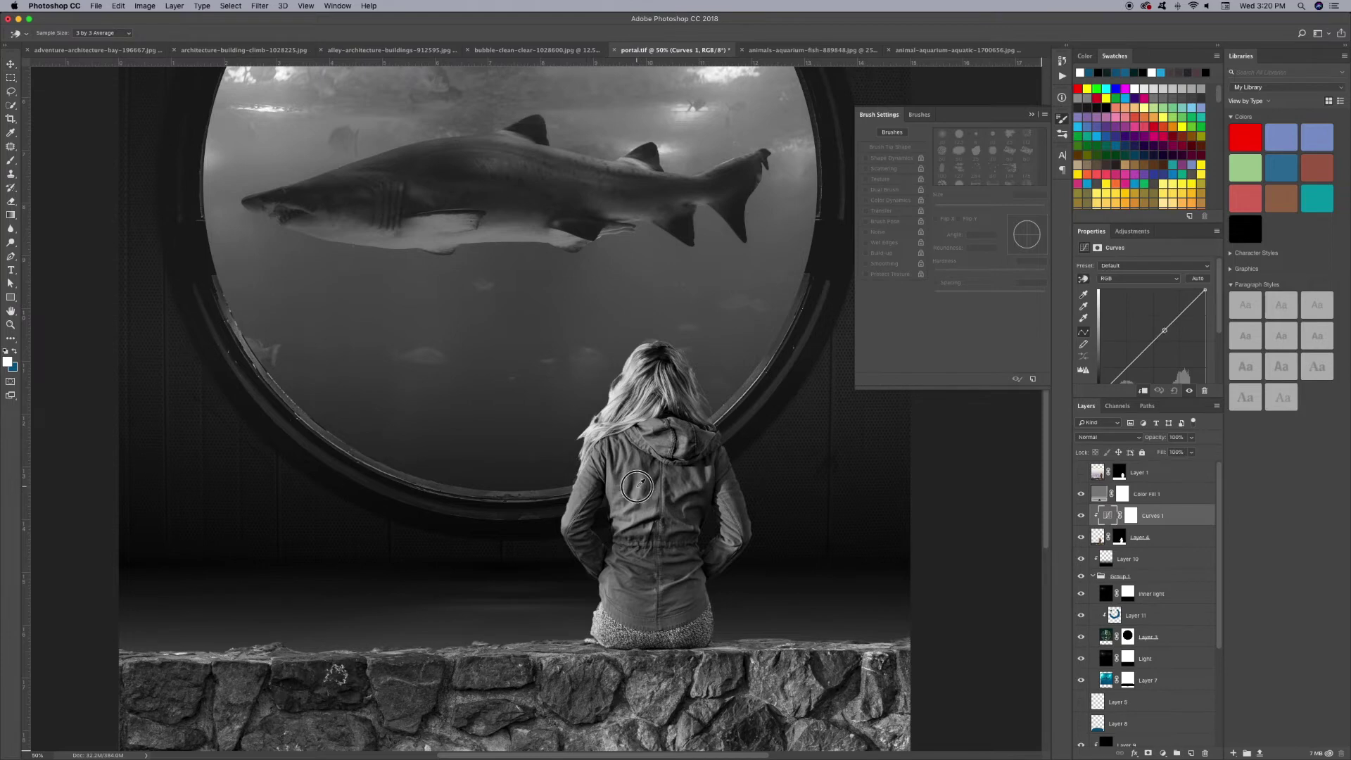
drag(641, 483, 641, 501)
click(1081, 494)
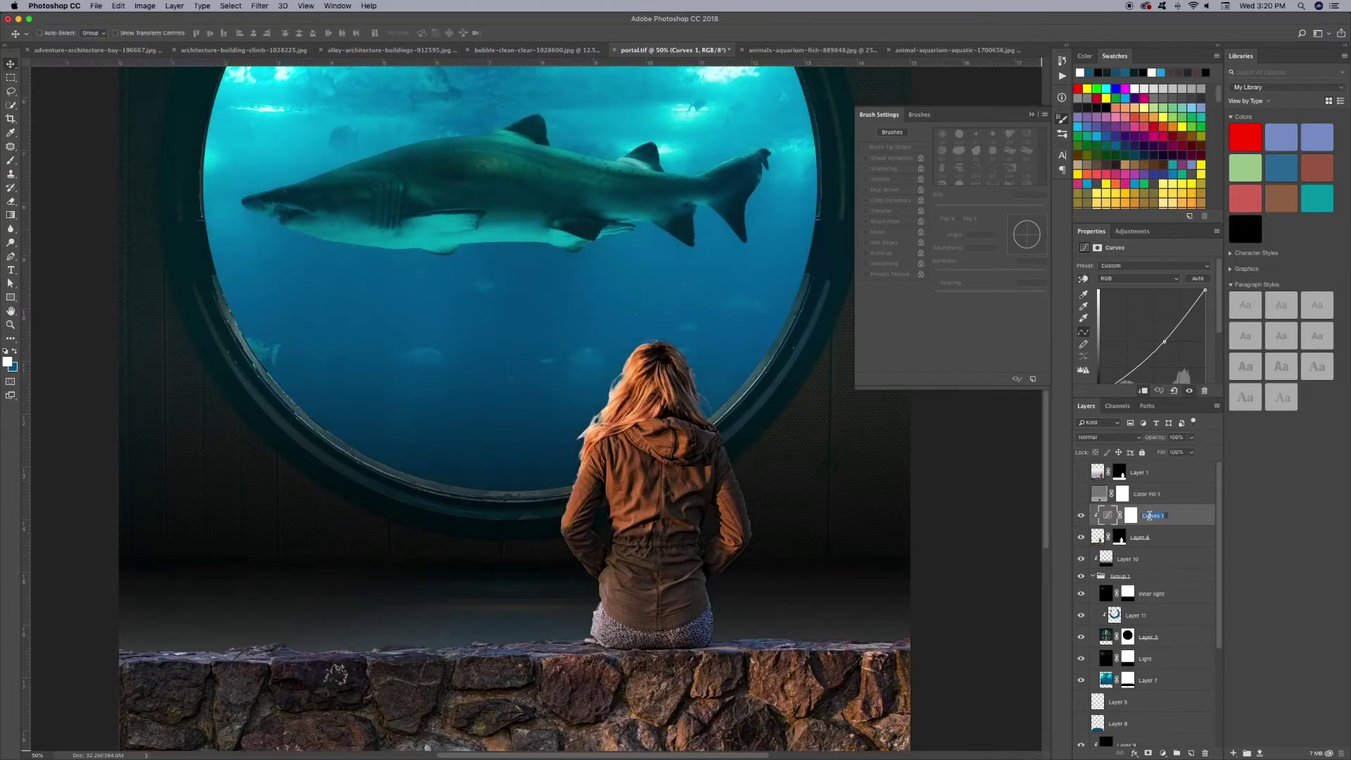
text(bright)
click(1081, 494)
Add a second clipped Curves layer named color with a darkening green-channel tweak, hiding the grey fill.
click(1108, 437)
click(1162, 752)
click(1193, 602)
alt+click(1102, 526)
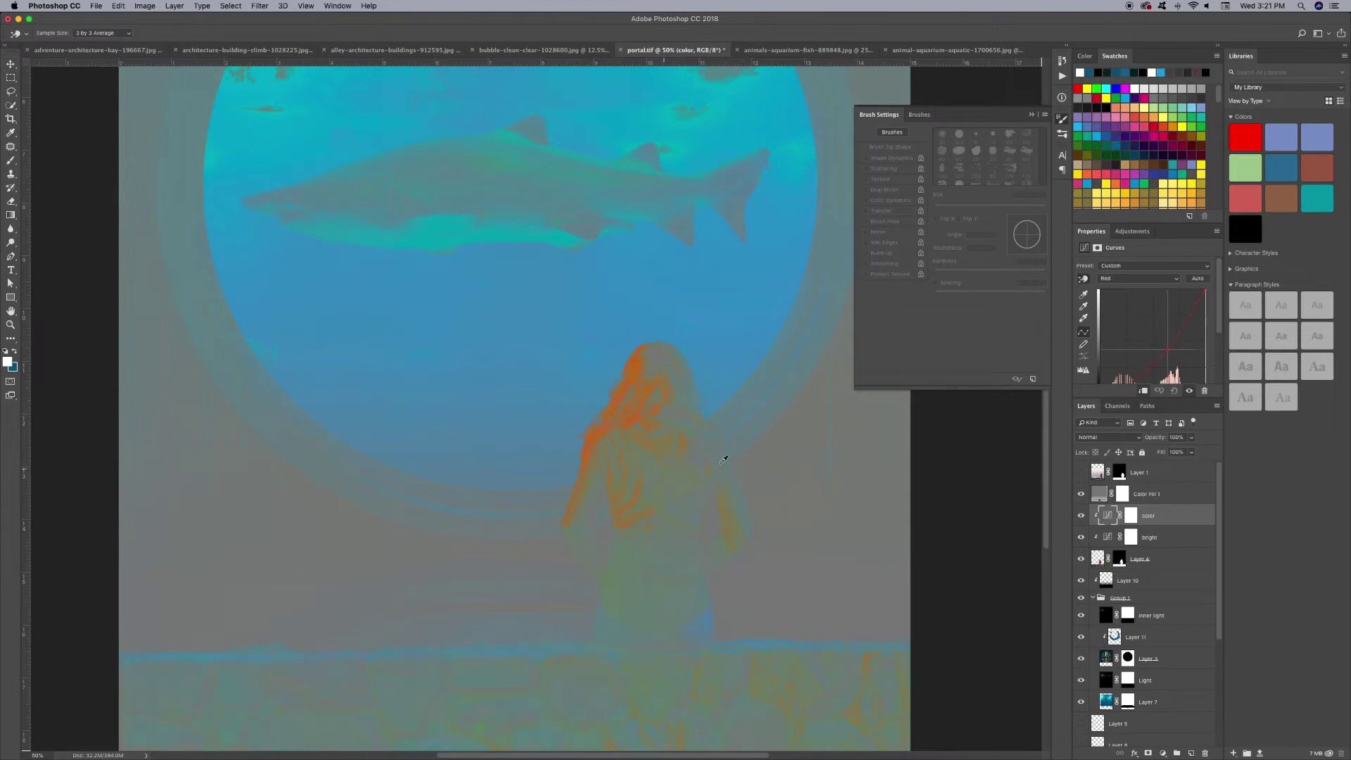
key(ctrl+minus)
click(1081, 494)
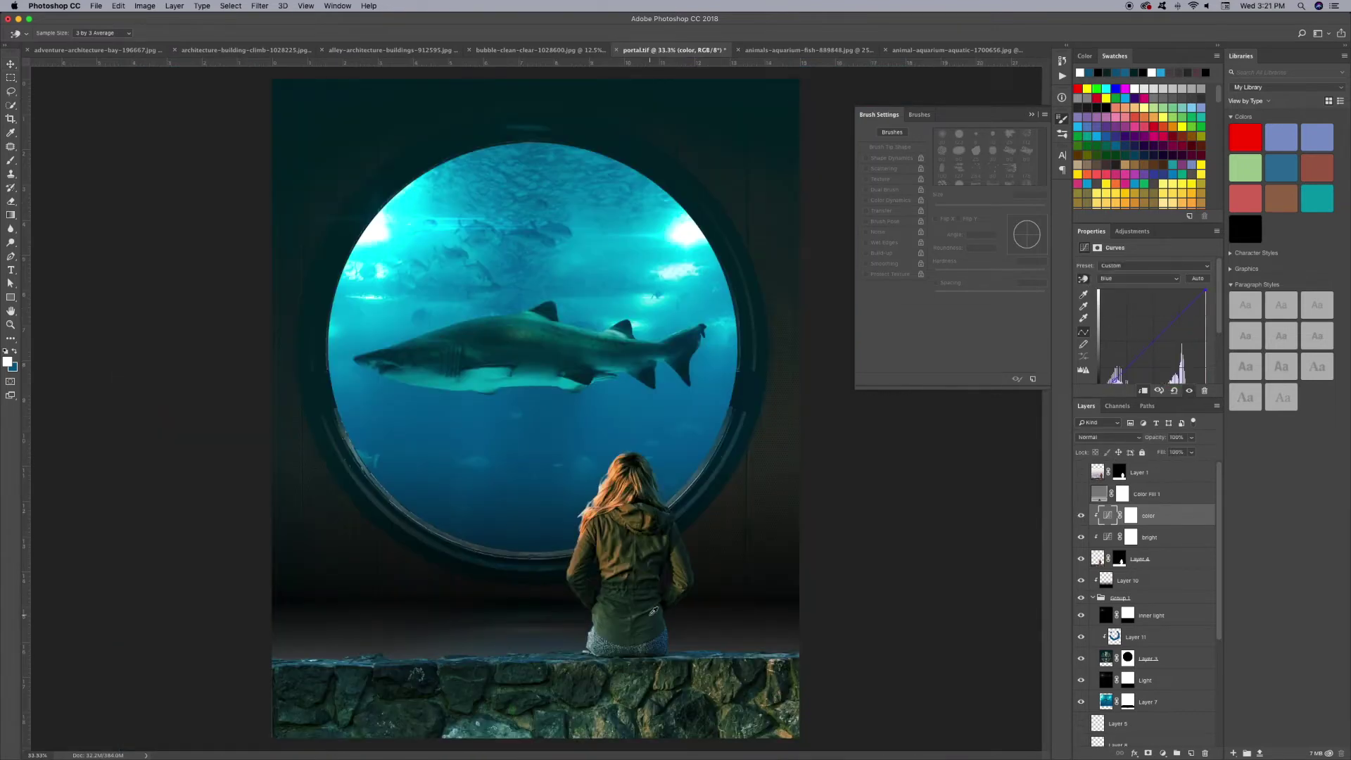
key(alt+4)
drag(651, 614, 651, 624)
key(ctrl+minus)
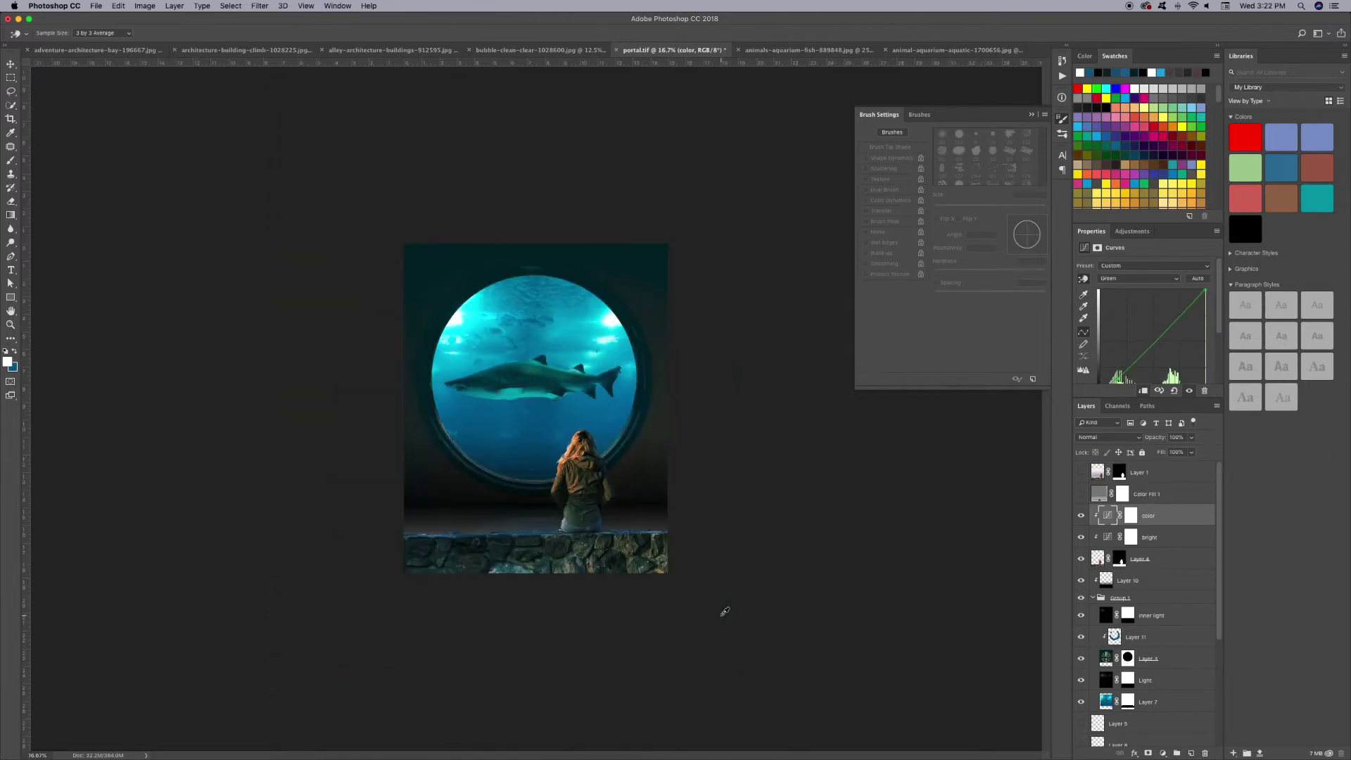
key(v)
key(ctrl+plus)
key(ctrl+minus)
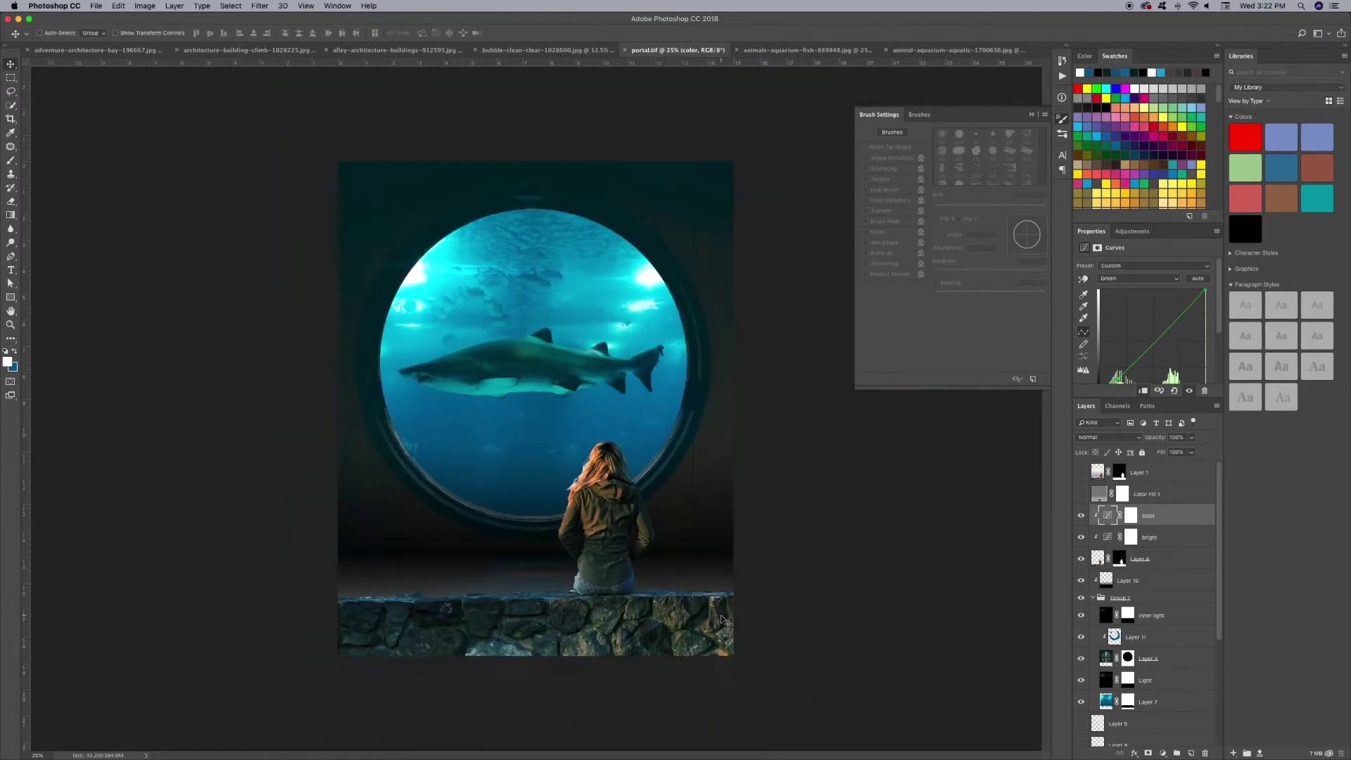
Select Layer 1 and sample a teal colour from the image.
click(1096, 473)
key(i)
click(595, 406)
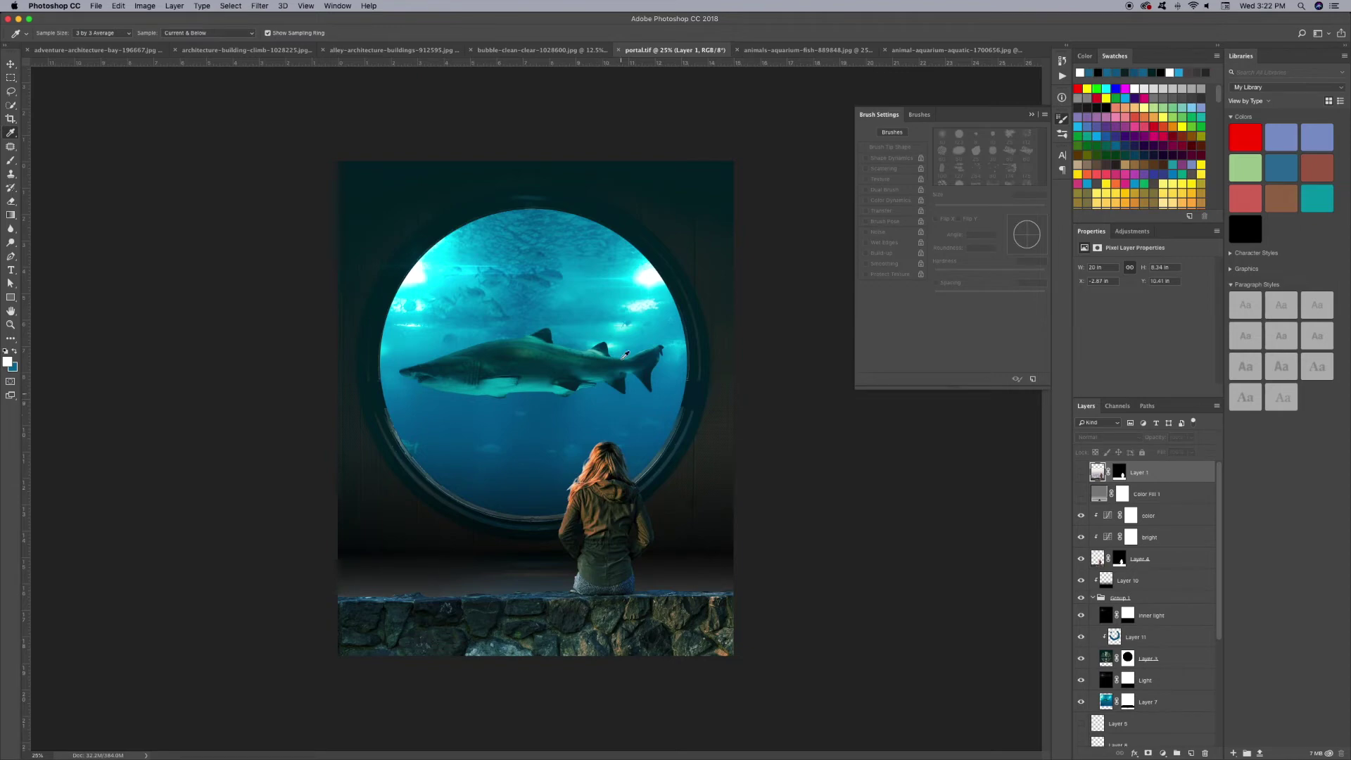
key(d)
click(1162, 753)
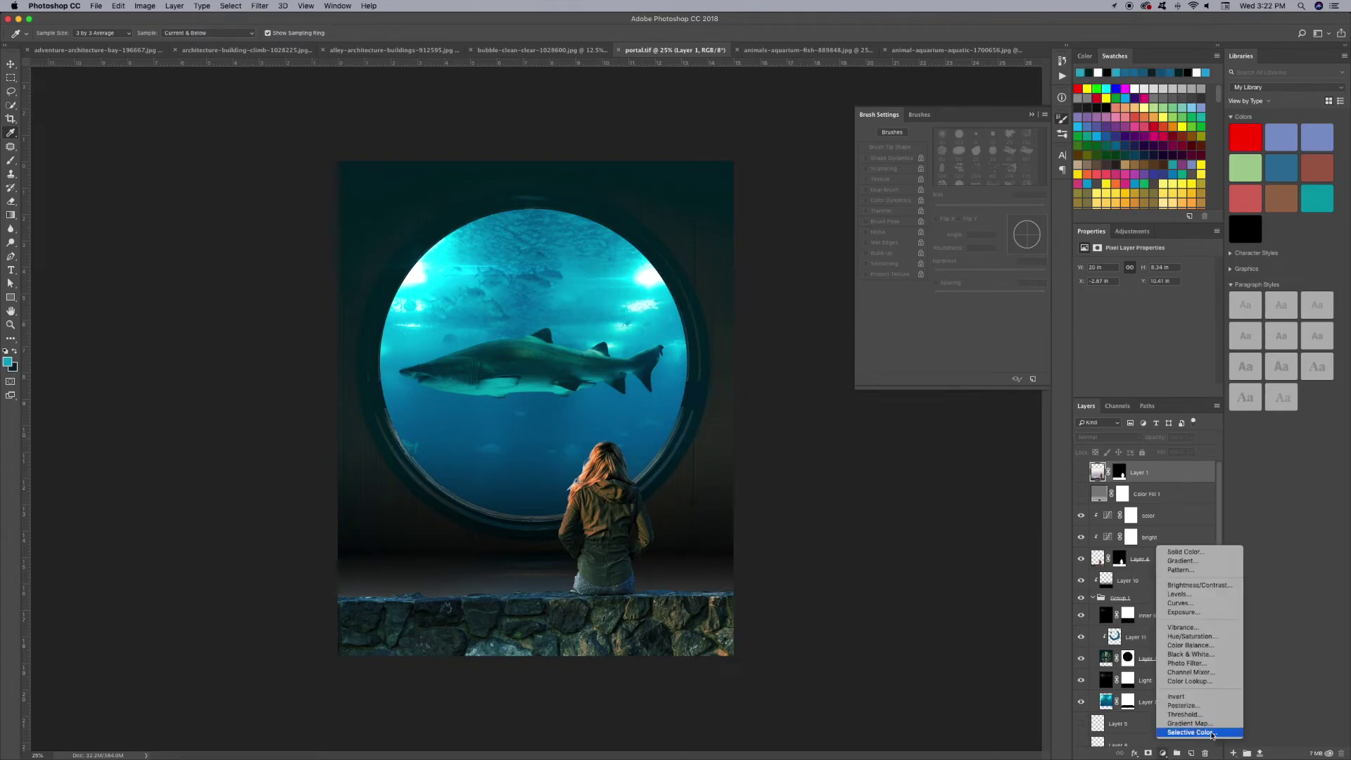
Add a Gradient Map blended in Soft Light at 16% opacity and save the document.
click(1191, 732)
key(v)
key(shift+alt+h)
click(1099, 472)
key(shift+alt+f)
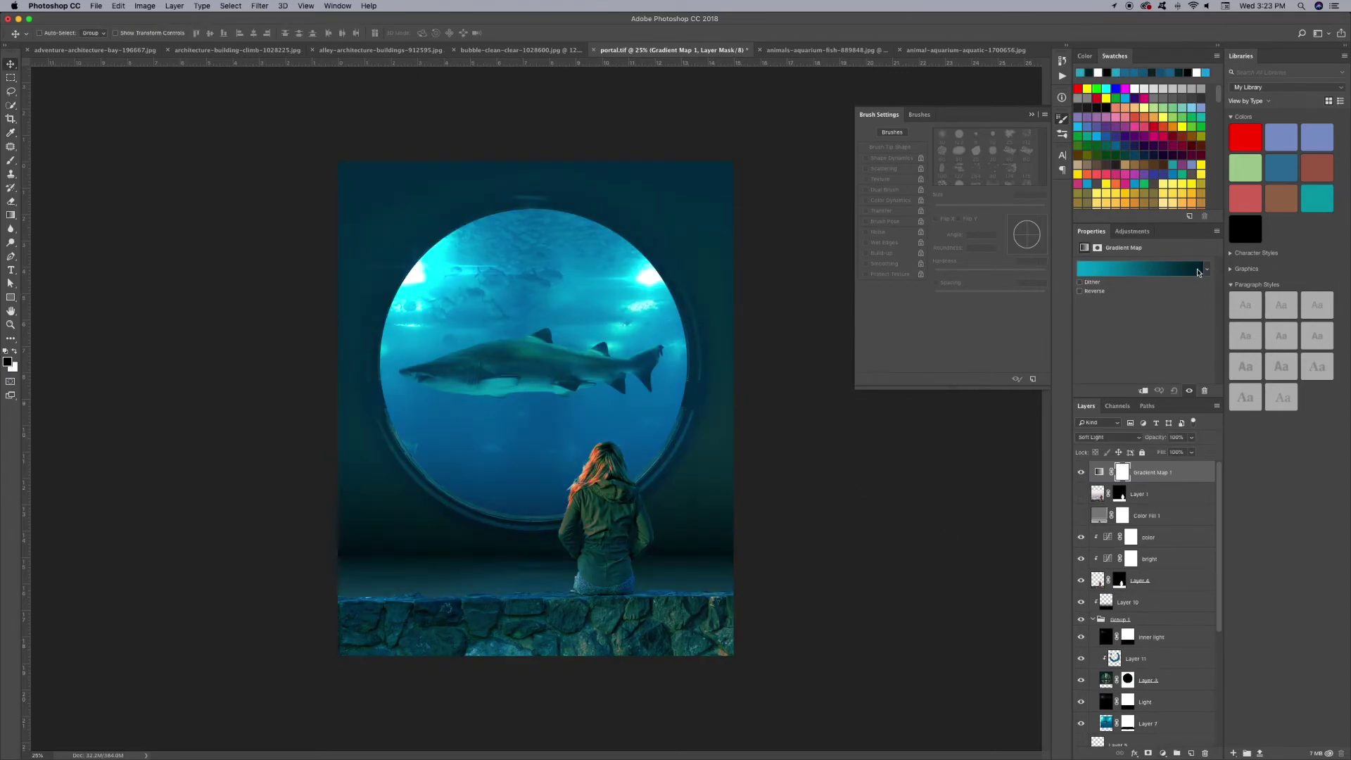
drag(1191, 437, 1151, 451)
key(ctrl+plus)
key(ctrl+s)
key(ctrl+minus)
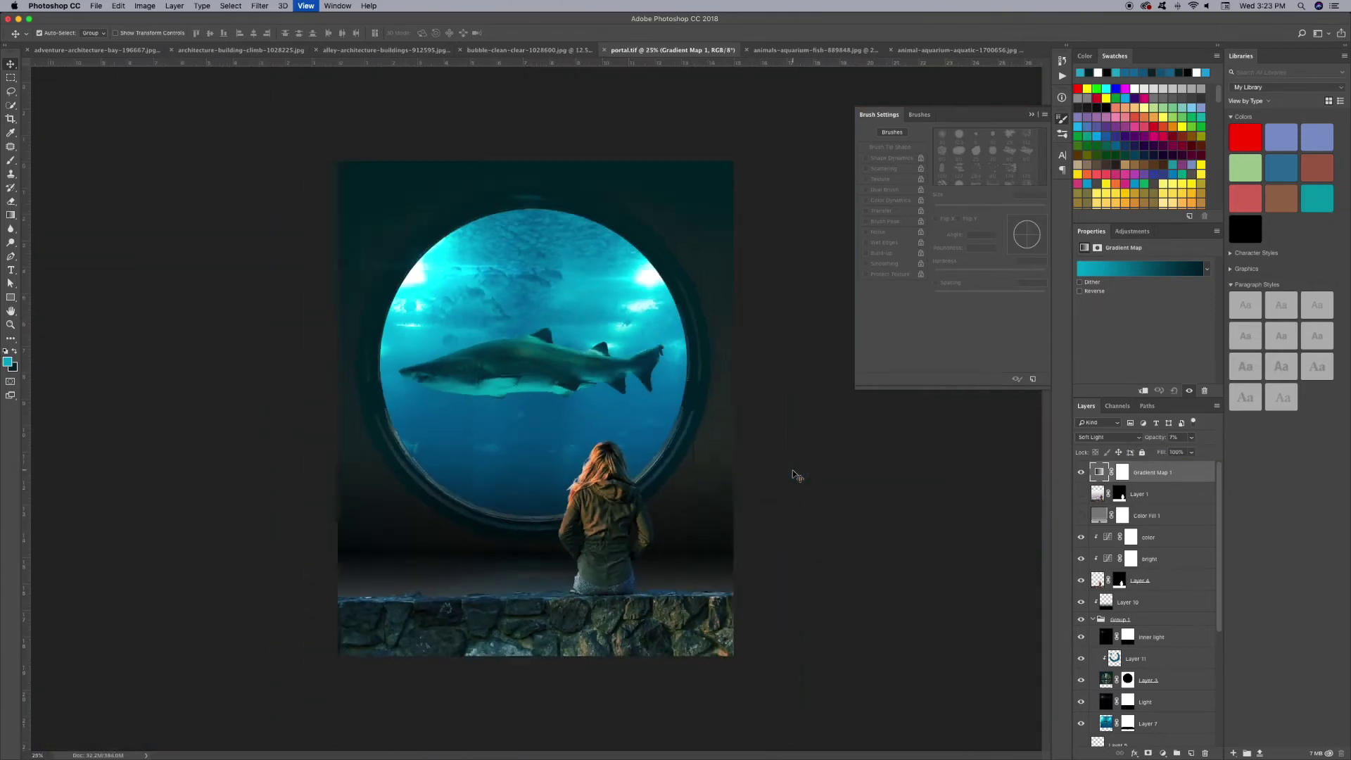
key(ctrl+minus)
Add a Color Lookup adjustment using FoggyNight at 52% opacity.
click(1163, 755)
click(1189, 677)
click(1140, 265)
click(1149, 343)
key(Down)
key(Down)
click(1140, 266)
click(1139, 294)
click(1165, 266)
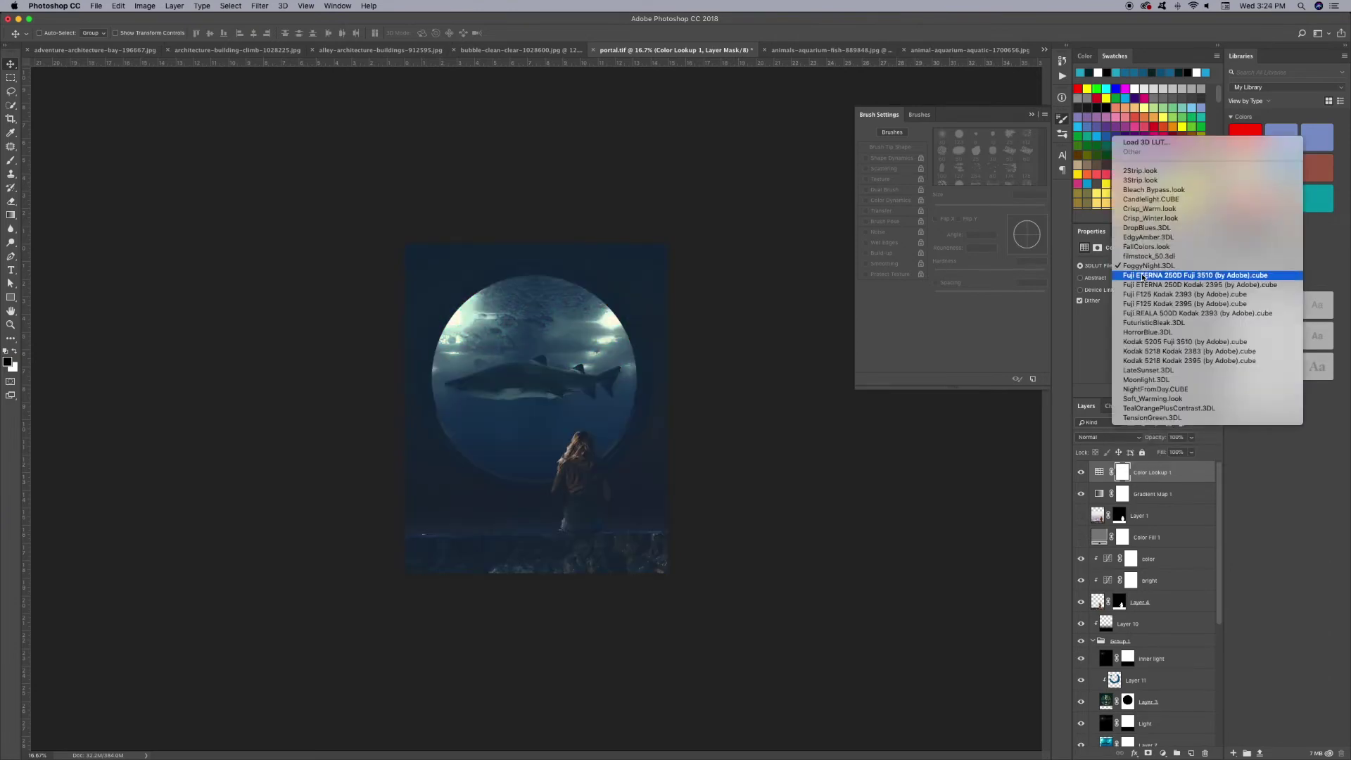
click(1138, 266)
click(1191, 436)
key(ctrl+plus)
key(ctrl+plus)
key(ctrl+plus)
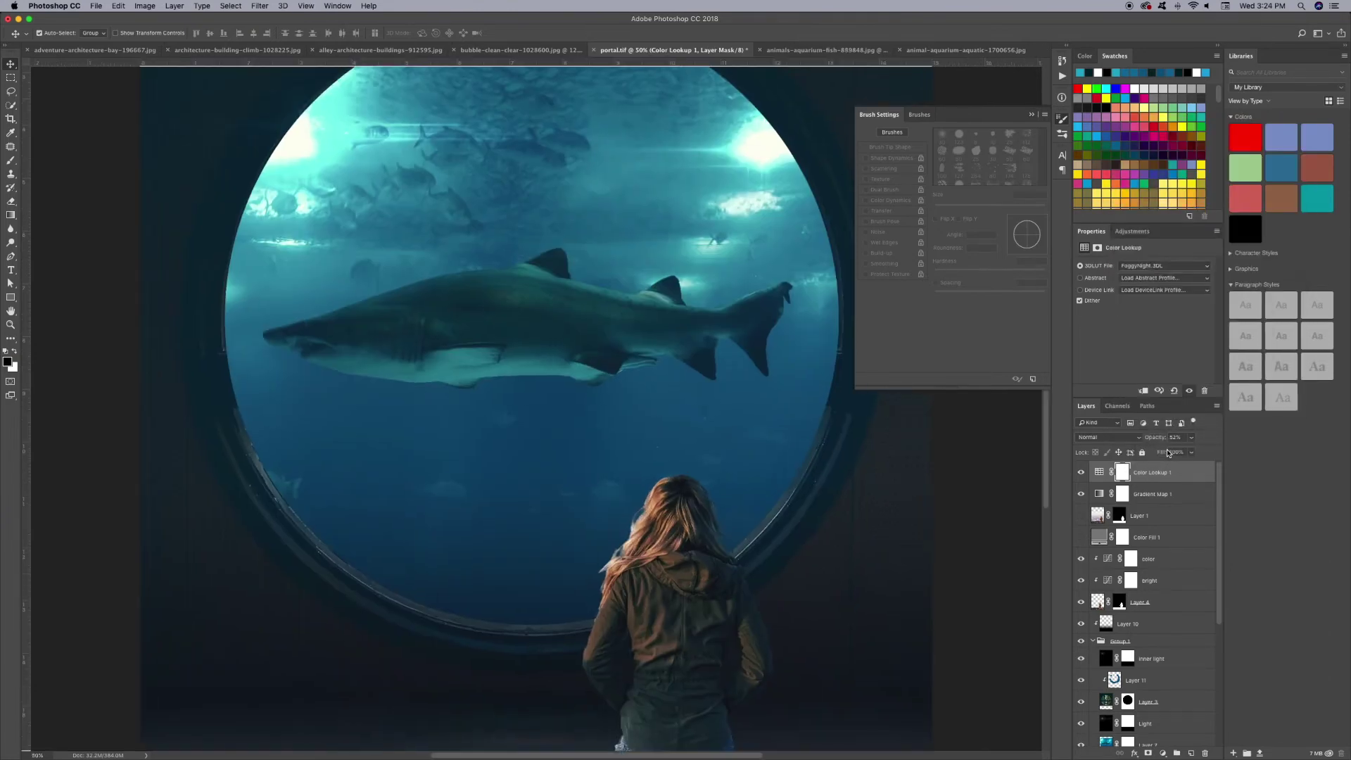
Target Layer 3's mask with the Brush tool active.
click(1127, 701)
key(b)
key(ctrl+plus)
key(ctrl+plus)
key(ctrl+minus)
key(ctrl+minus)
key(ctrl+minus)
Load Layer 3's circular mask as a selection, try Expand, then deselect.
ctrl+click(1128, 701)
click(230, 5)
click(394, 162)
key(Escape)
key(ctrl+plus)
key(ctrl+plus)
key(ctrl+plus)
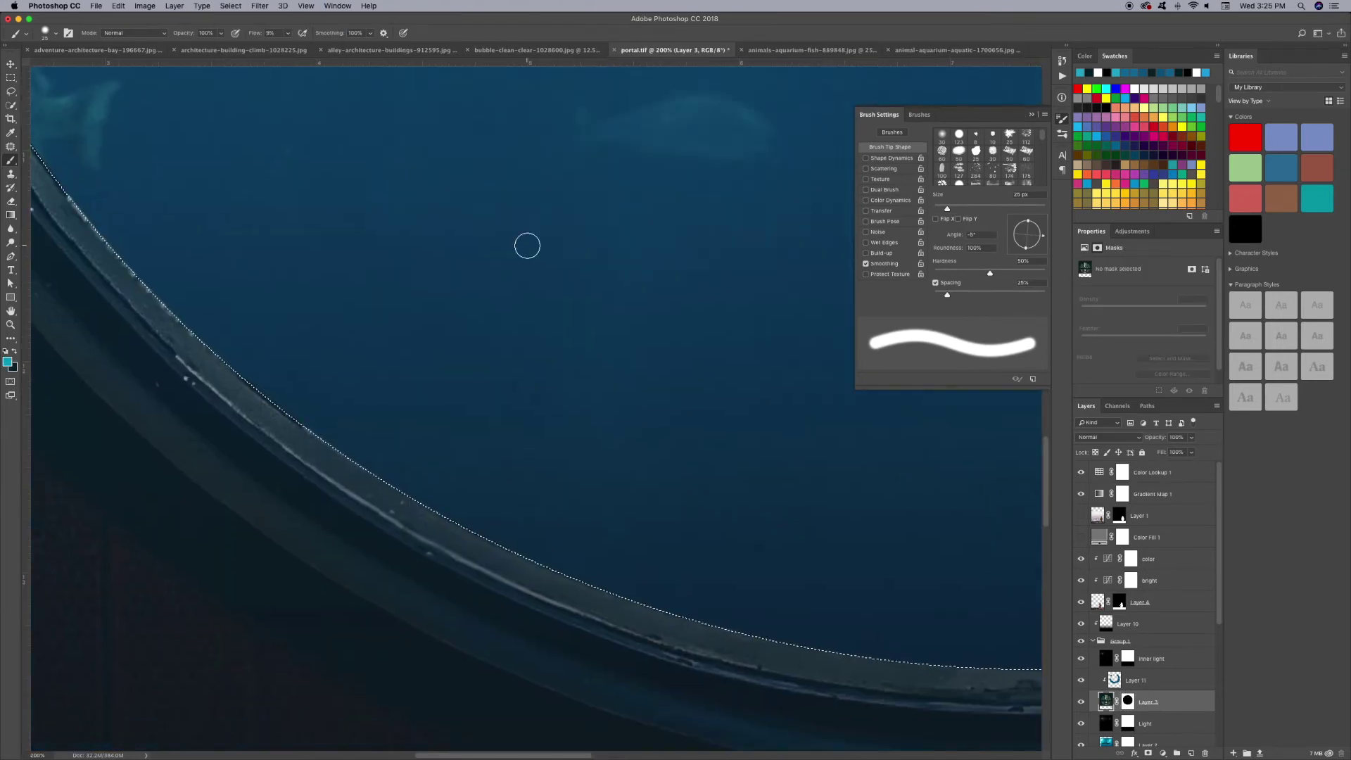
click(230, 6)
key(Escape)
key(ctrl+d)
click(1127, 701)
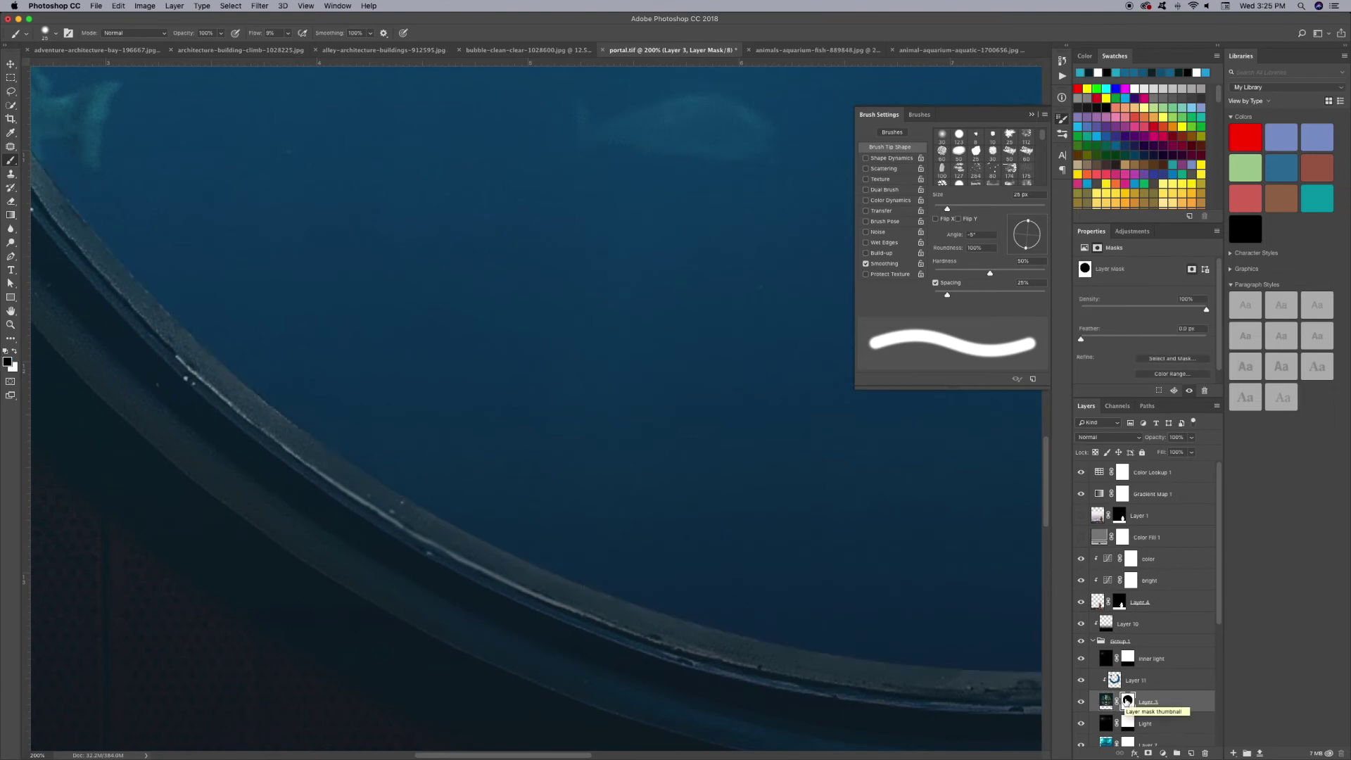
key(ctrl+minus)
key(ctrl+minus)
key(ctrl+minus)
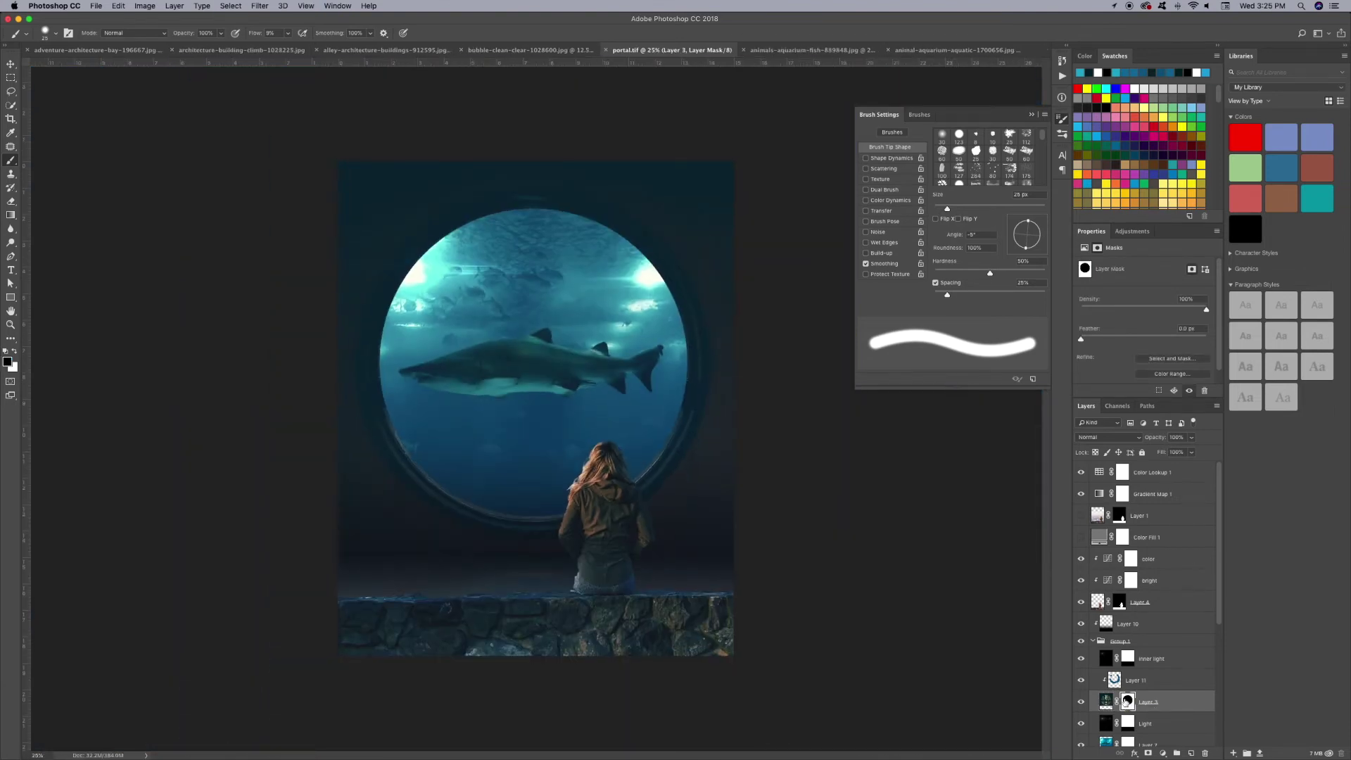
Create a Color Dodge layer named 'outer highlights' above Layer 1.
key(ctrl+plus)
click(1140, 515)
key(ctrl+shift+n)
text(outer highlights)
click(631, 396)
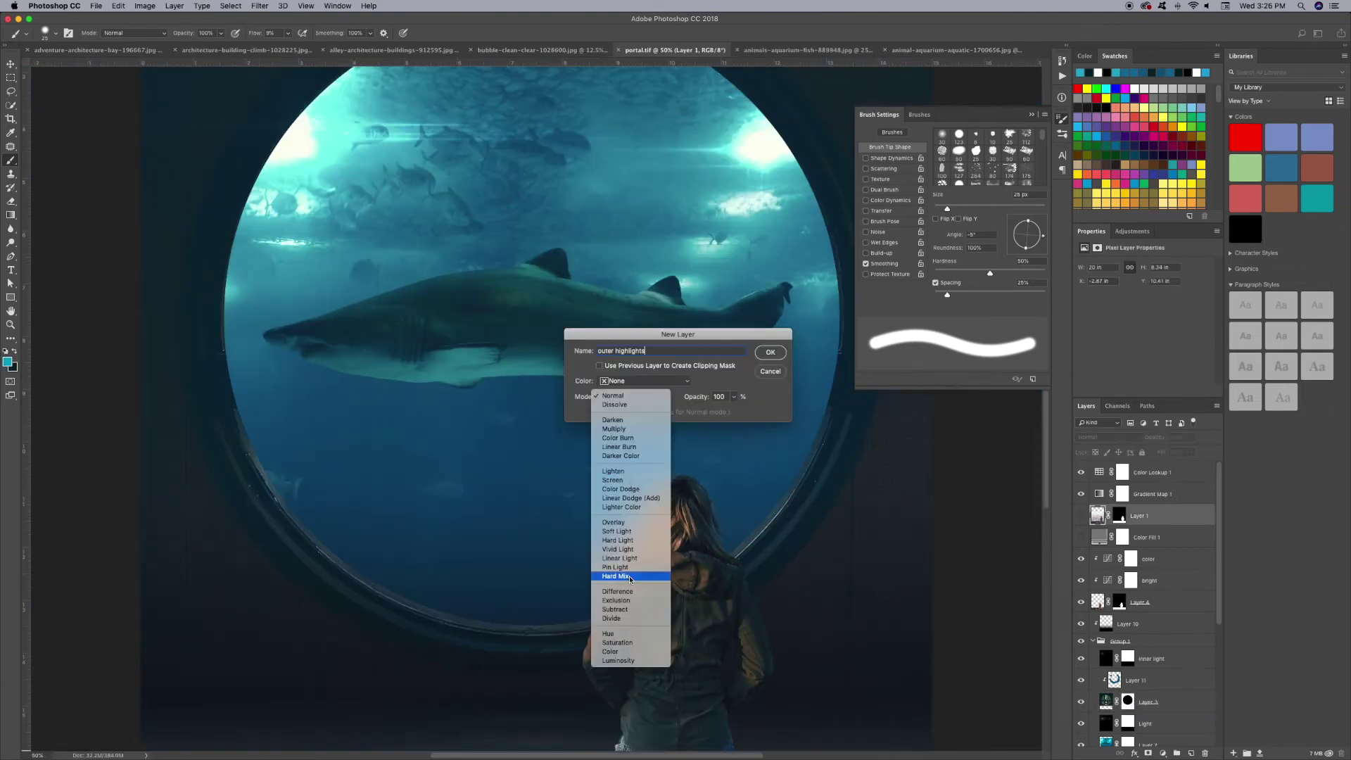
click(628, 489)
key(Return)
key(ctrl+plus)
key(ctrl+plus)
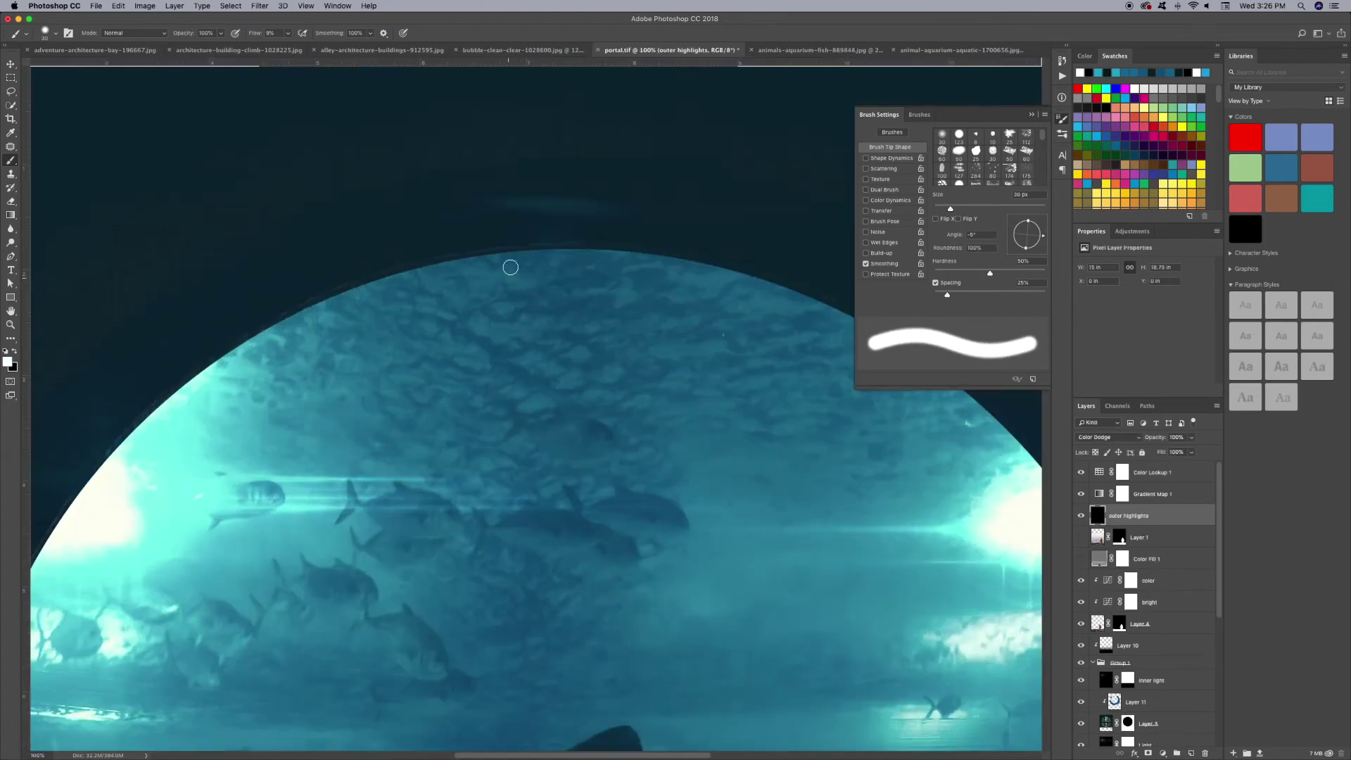
key(ctrl+minus)
key(ctrl+minus)
key(ctrl+minus)
Paint a 400 px white glow along the porthole's top edge and behind the woman's head.
key(bracketright)
key(bracketright)
key(bracketright)
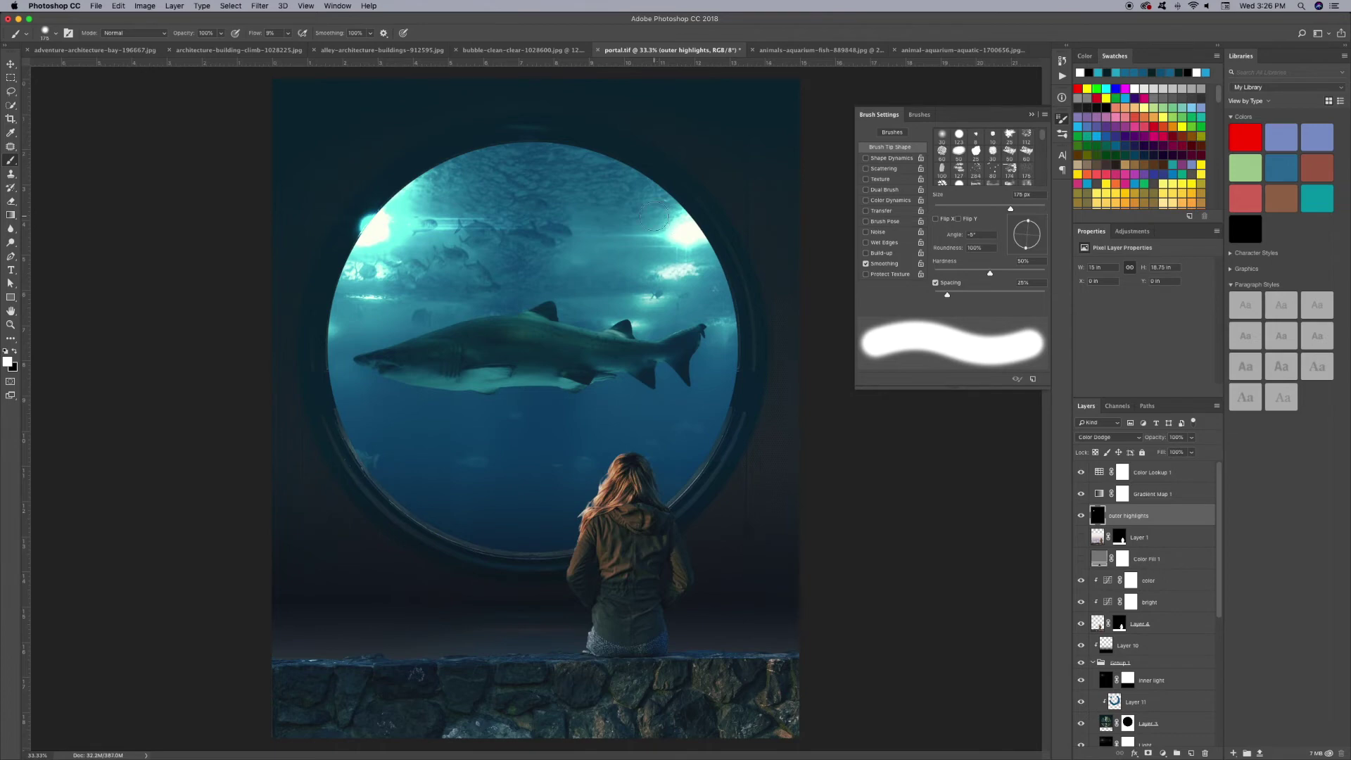
scroll(695, 226, up, 3)
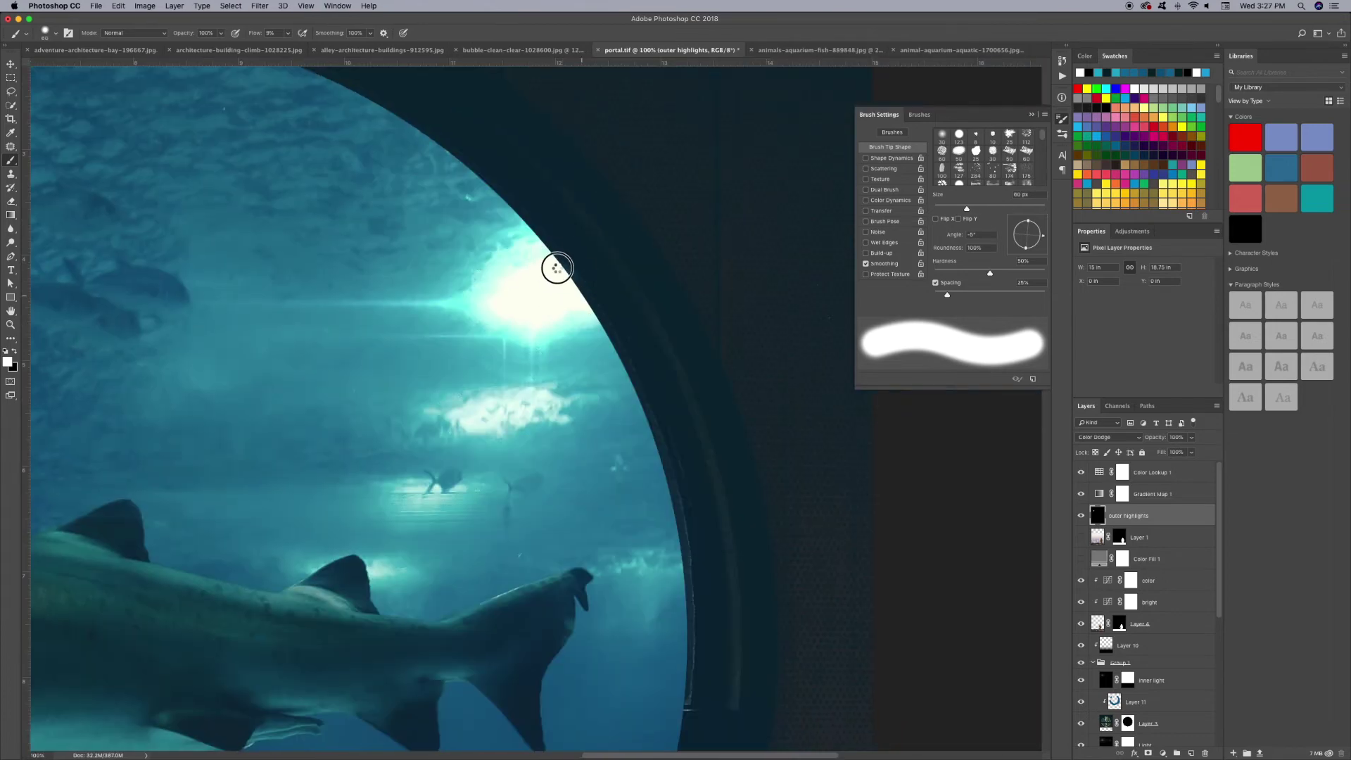
scroll(703, 409, up, 5)
drag(473, 157, 340, 157)
key(ctrl+minus)
key(ctrl+minus)
key(ctrl+minus)
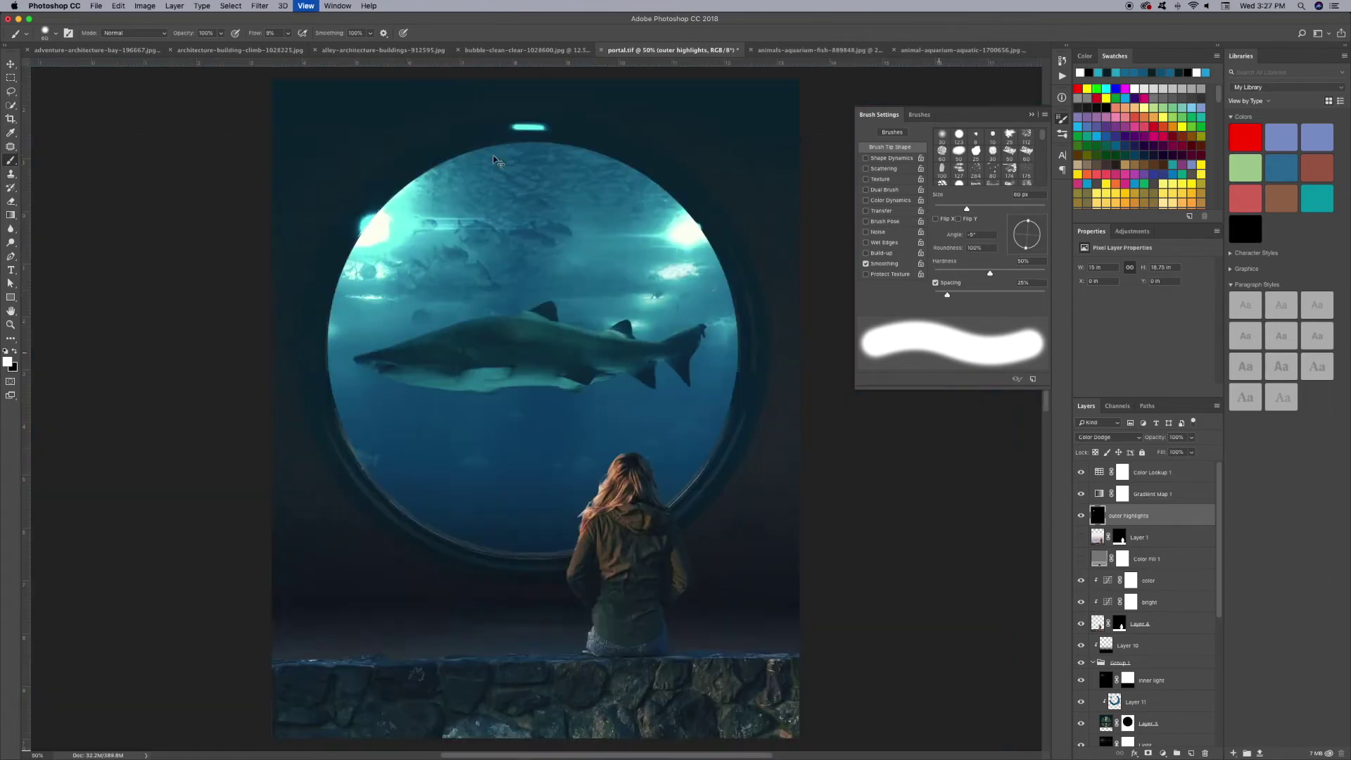
click(588, 460)
key(bracketleft)
key(bracketleft)
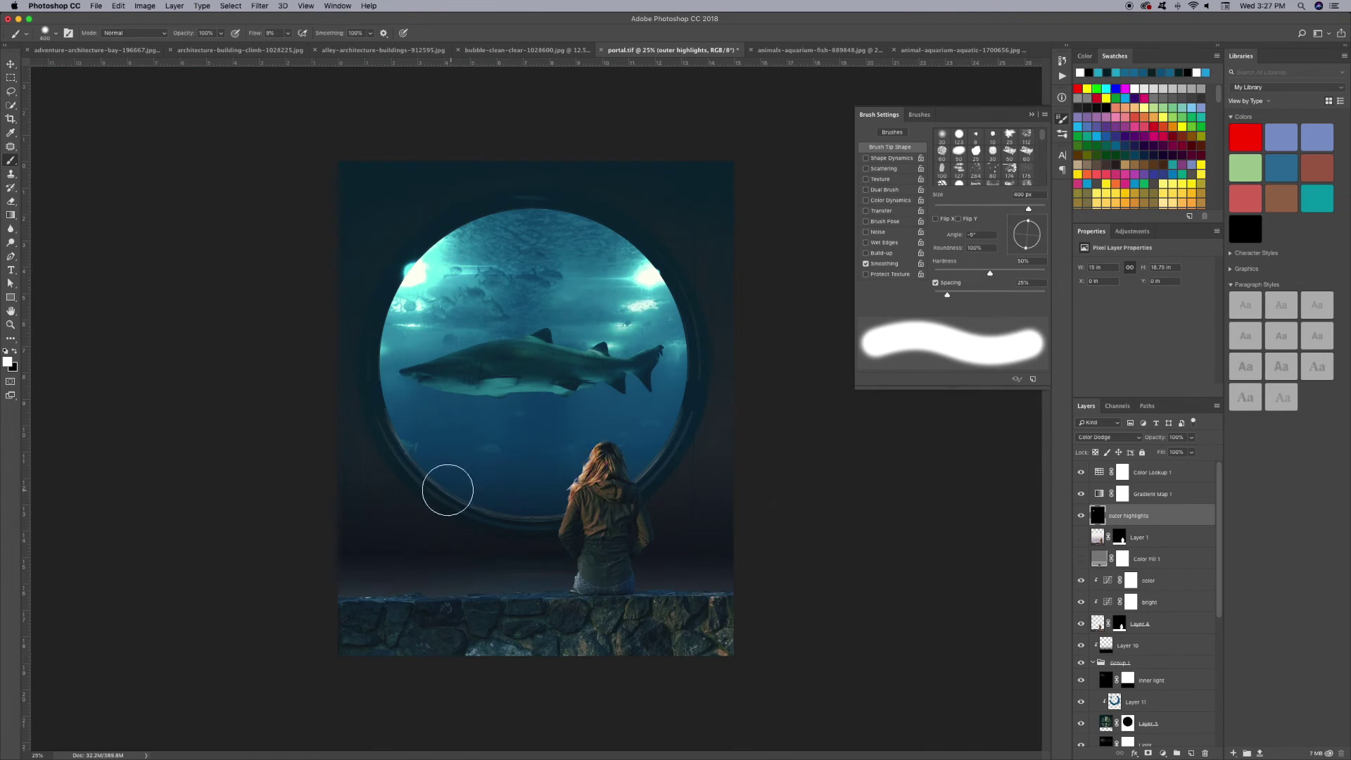
key(ctrl+plus)
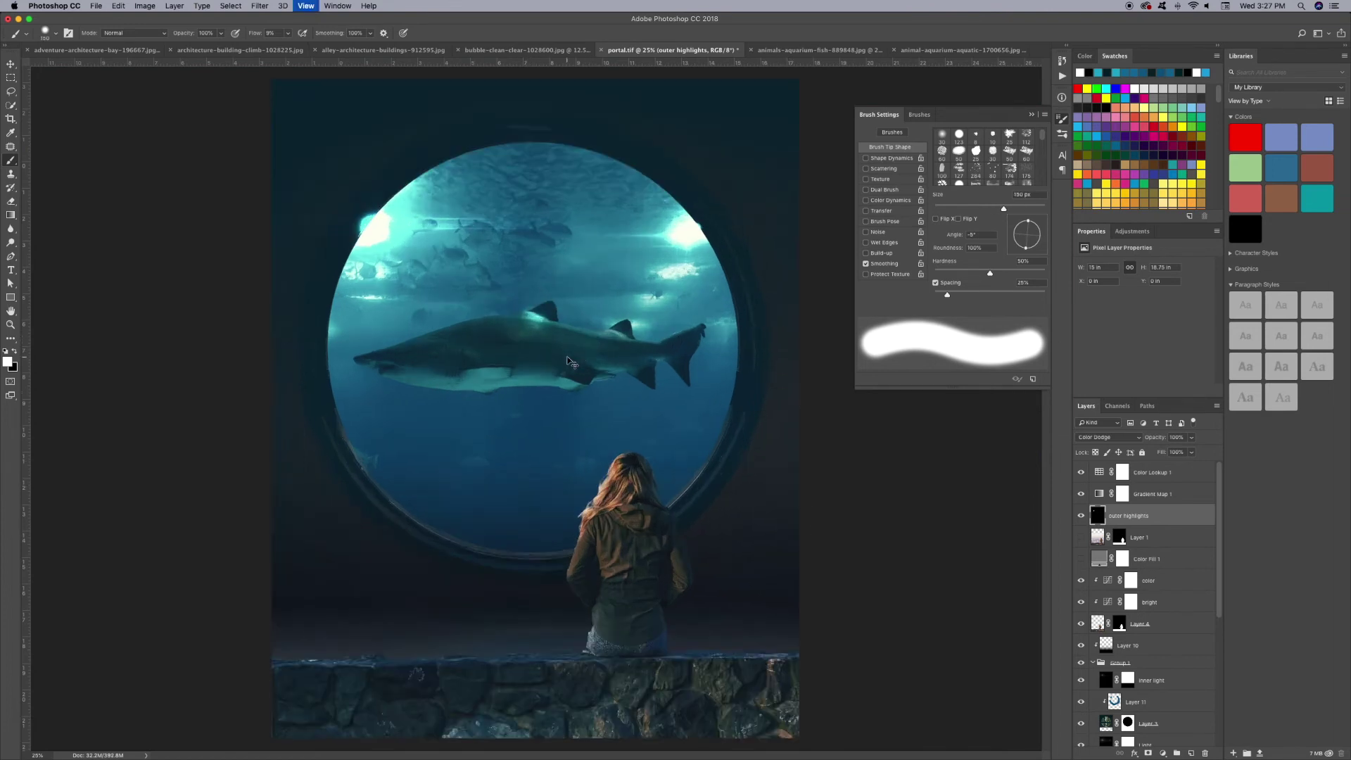
key(ctrl+plus)
key(ctrl+shift+n)
Create the shark layer and set brush flow 2%, spacing 54% and a flattened elliptical tip.
text(shark)
click(770, 352)
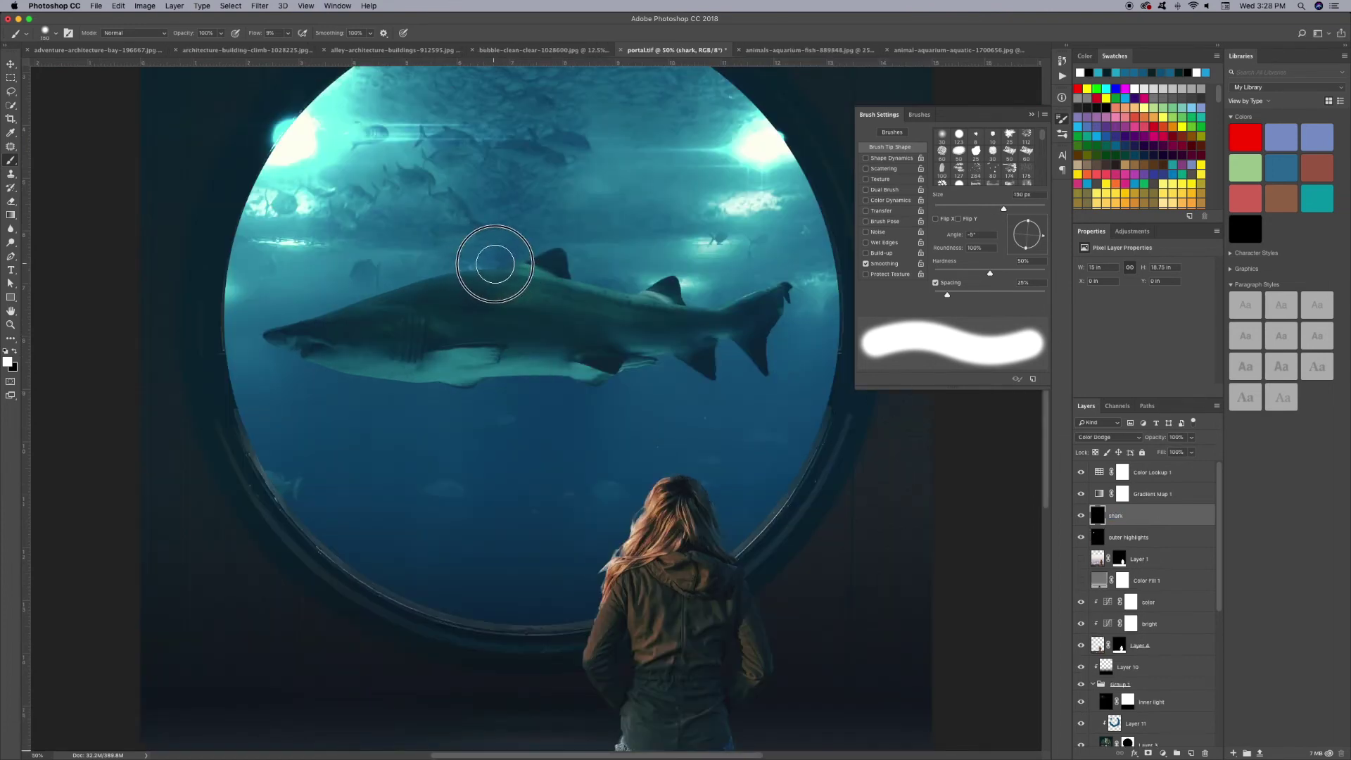
drag(282, 48, 283, 48)
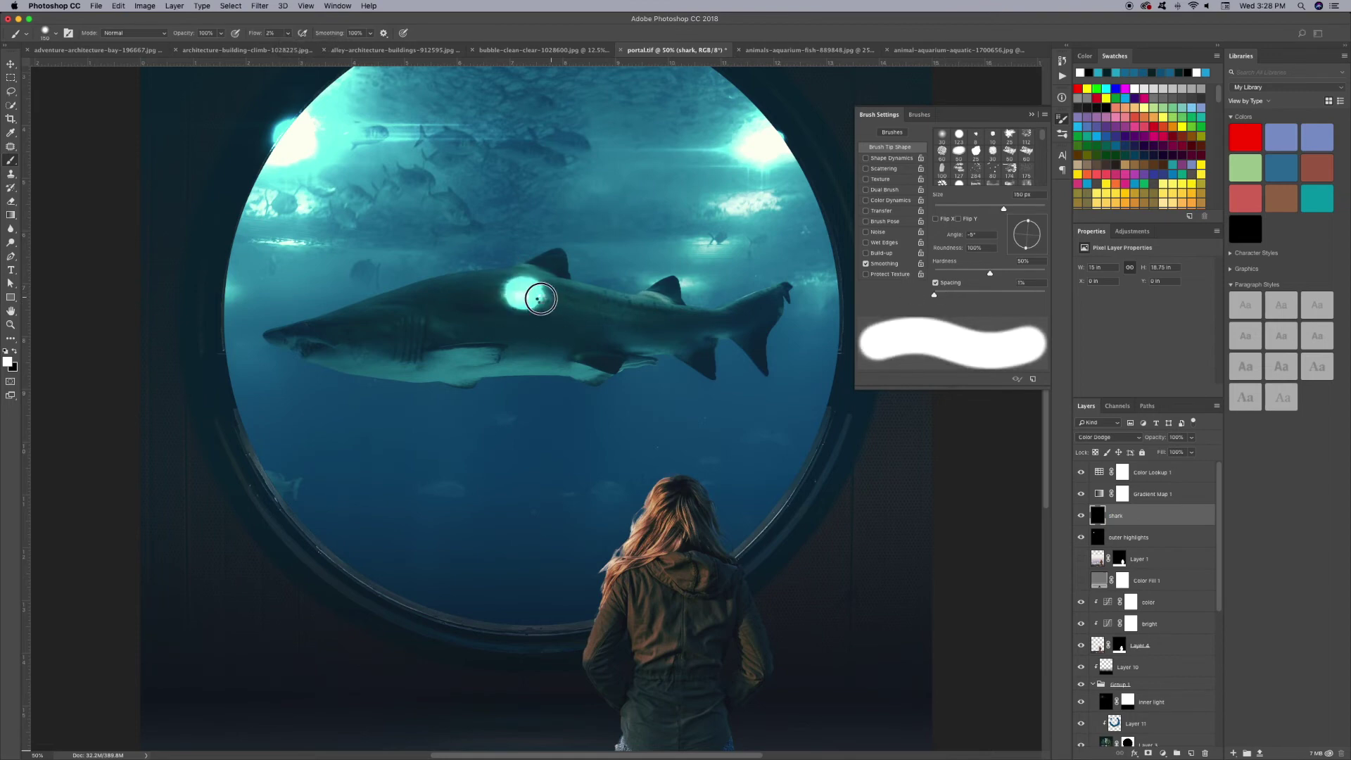
drag(933, 294, 963, 294)
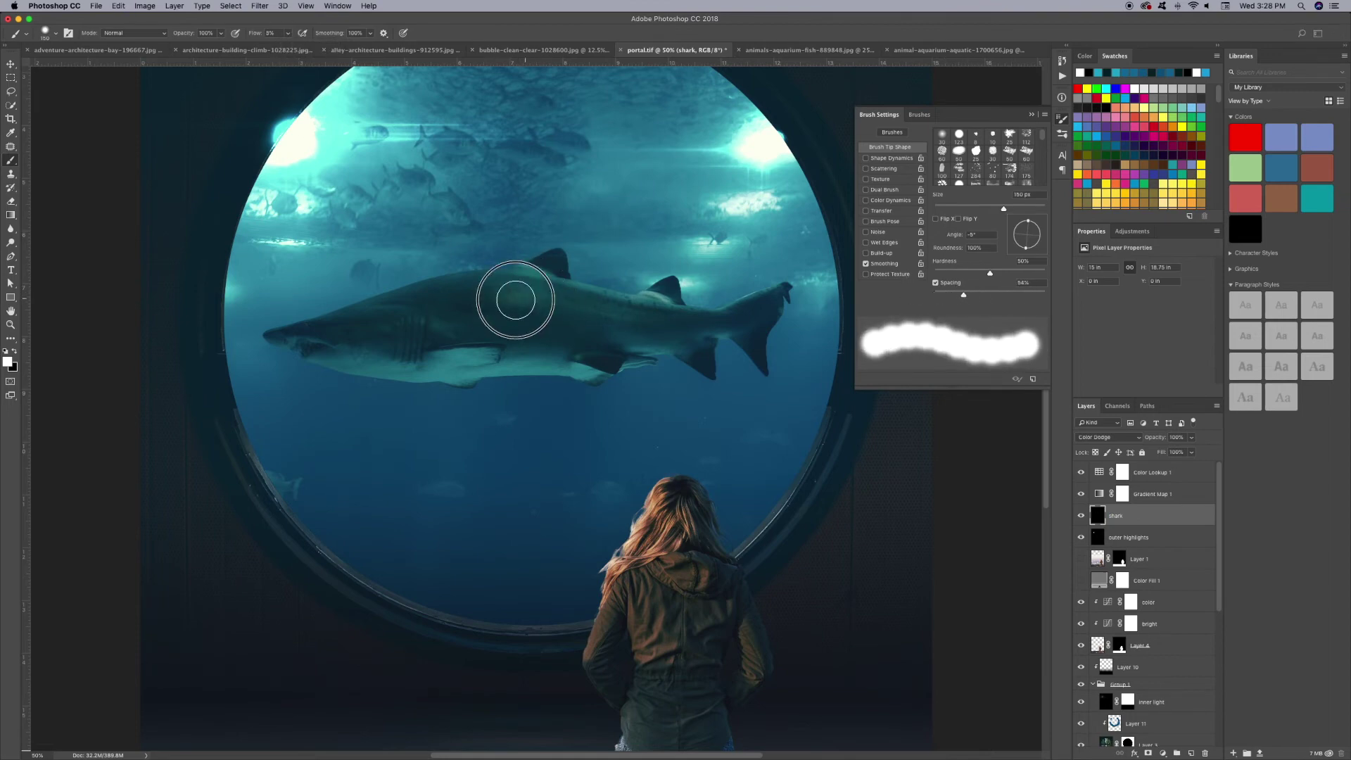
key(super+minus)
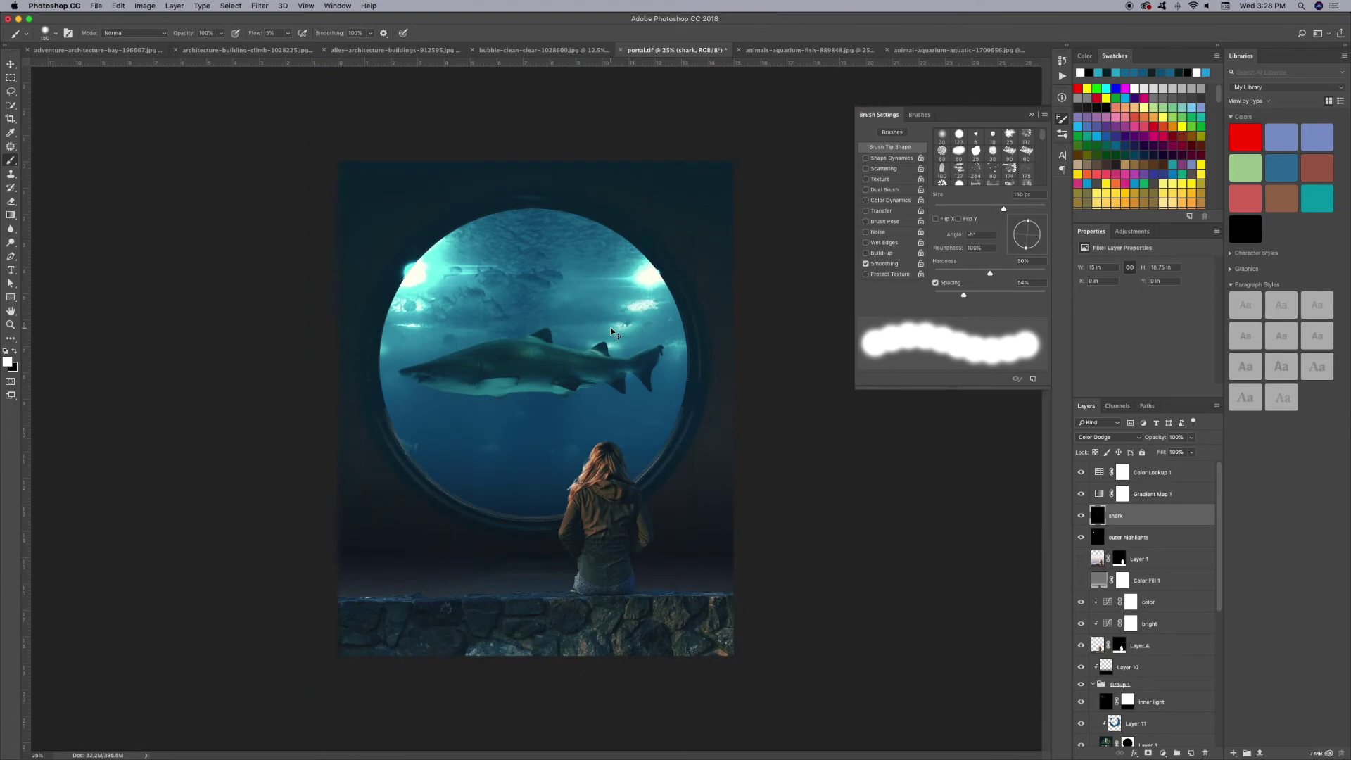
drag(1029, 248, 1027, 242)
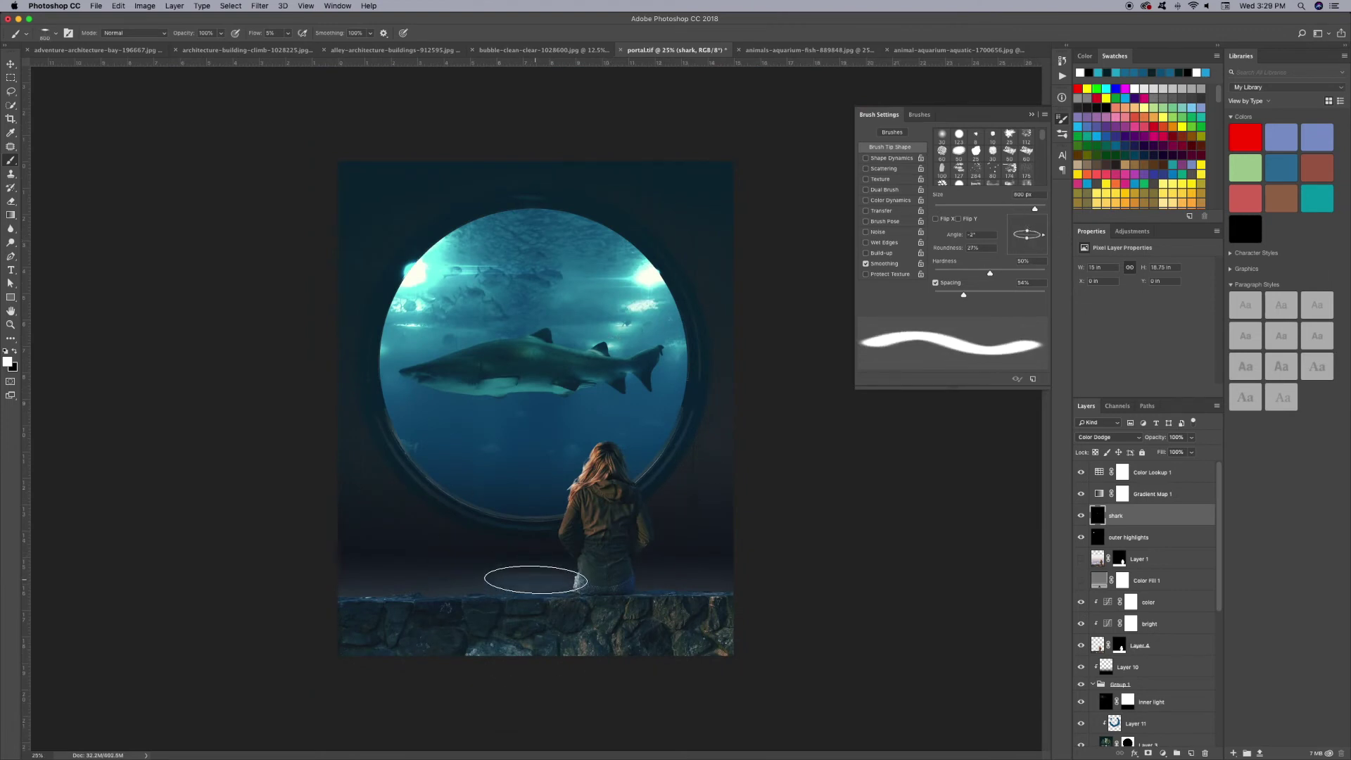
Paint a soft glow on the ledge below the woman and lower the layer to 81% opacity.
drag(537, 588, 544, 583)
drag(1191, 437, 1175, 451)
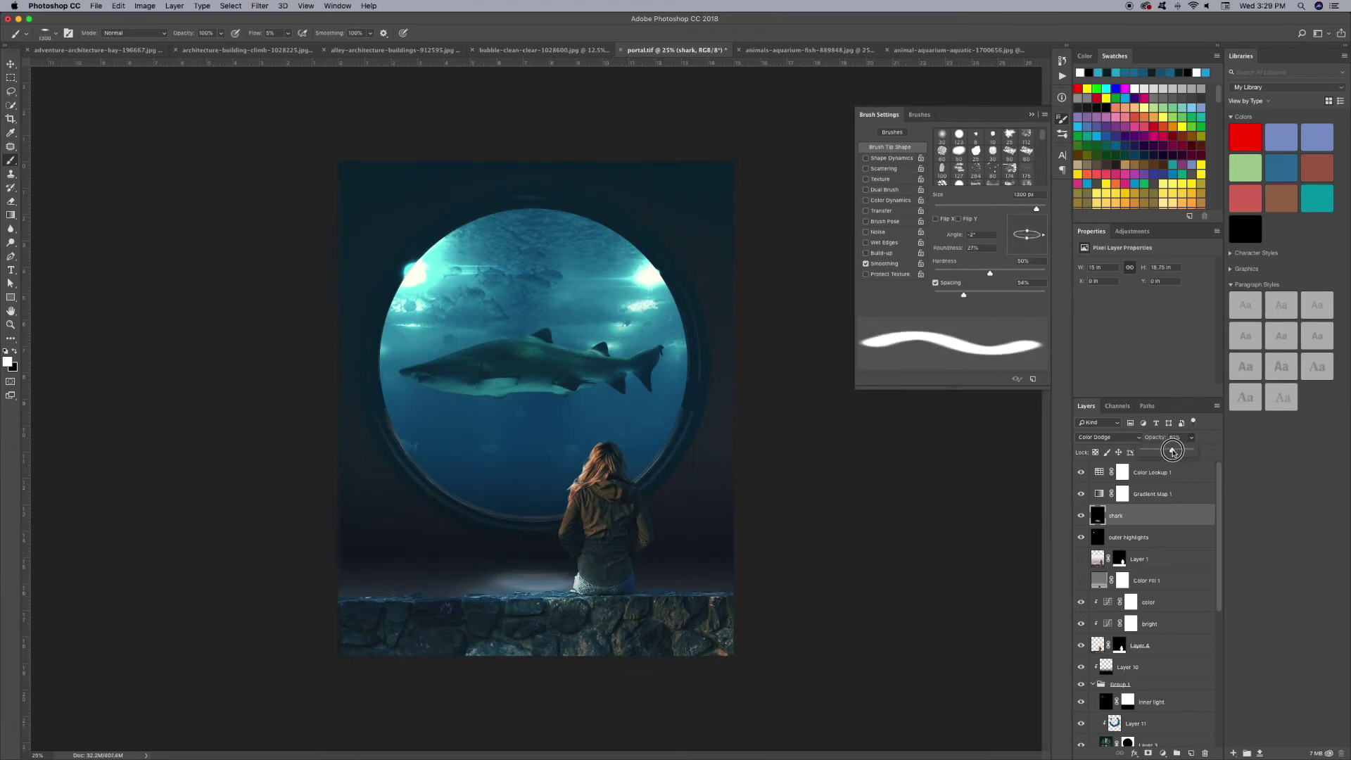
key(super+minus)
key(super+minus)
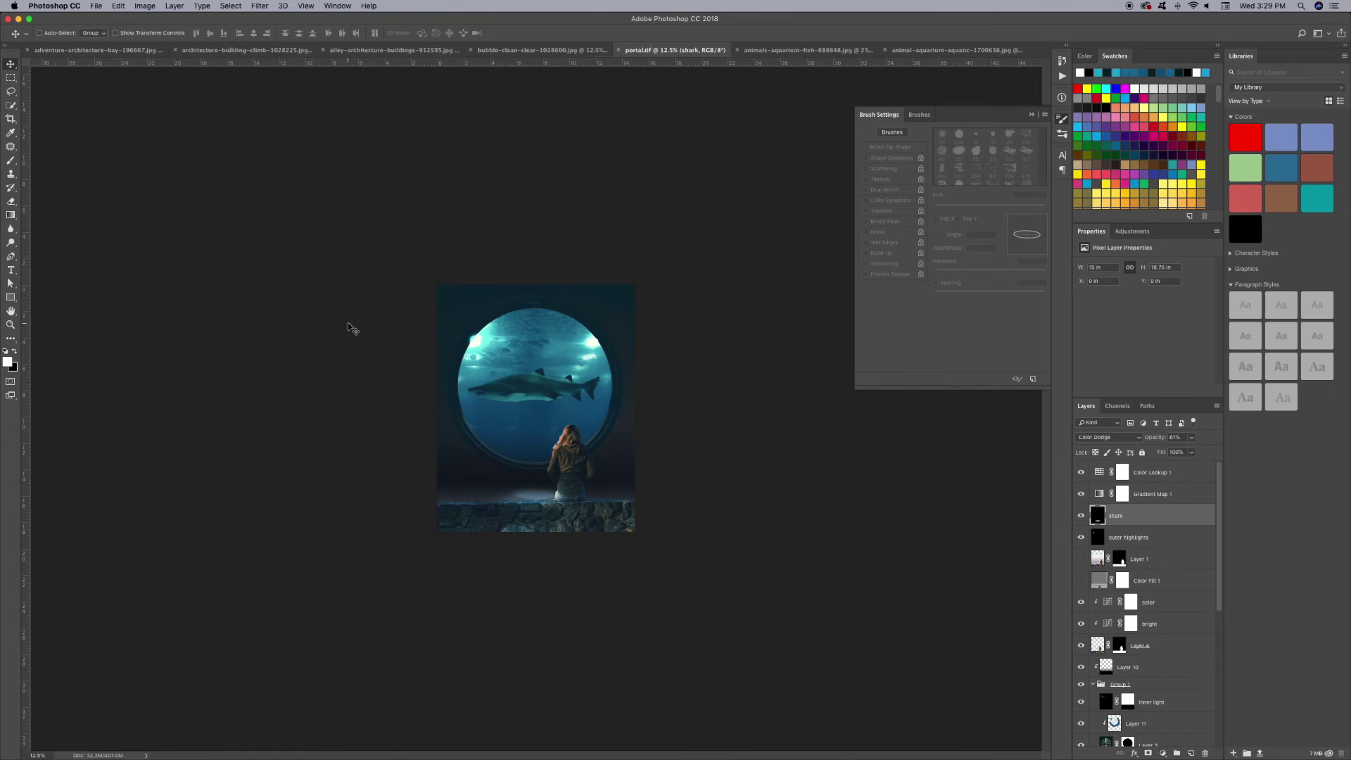
key(super+plus)
key(super+plus)
key(super+plus)
key(super+minus)
key(super+minus)
click(1101, 645)
Add a sampled-blue Multiply layer clipped to Layer 4, with a layer mask.
key(i)
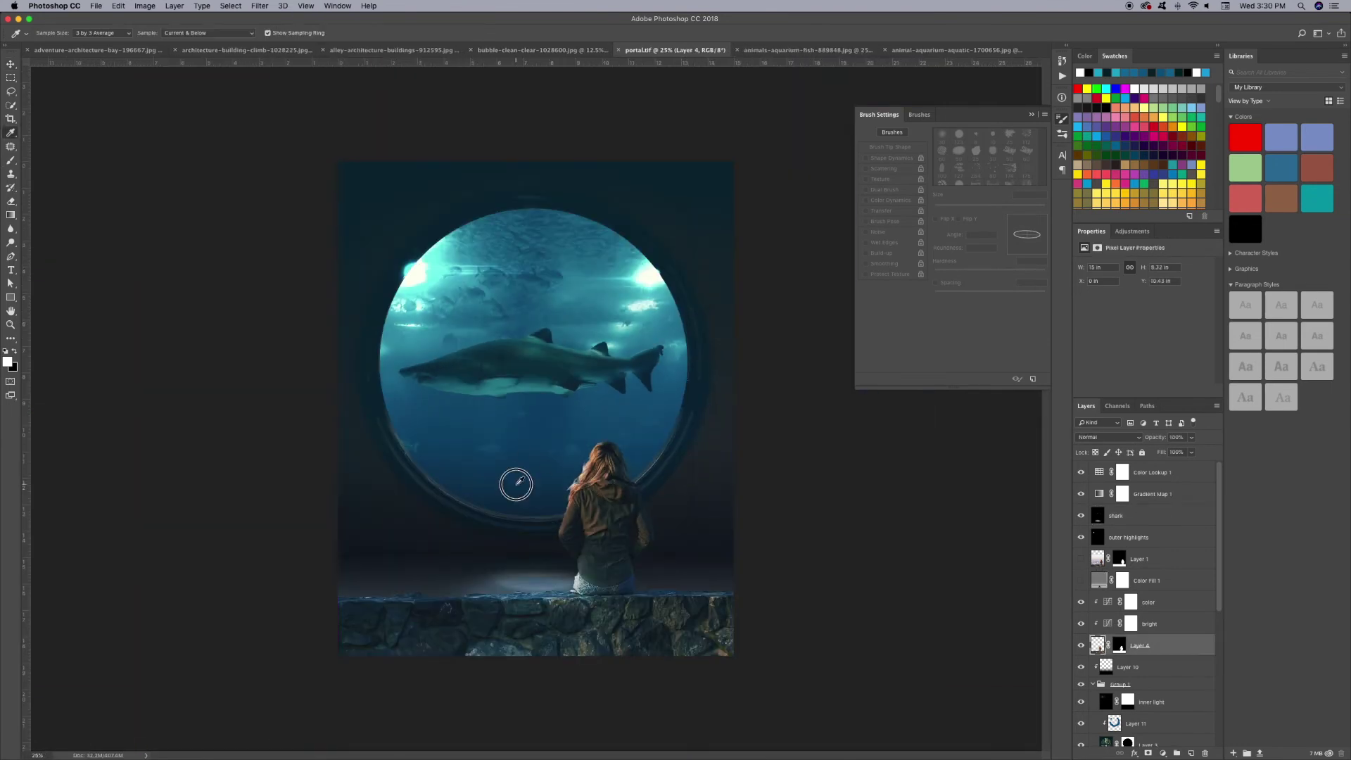
key(super+shift+n)
key(Return)
click(1147, 753)
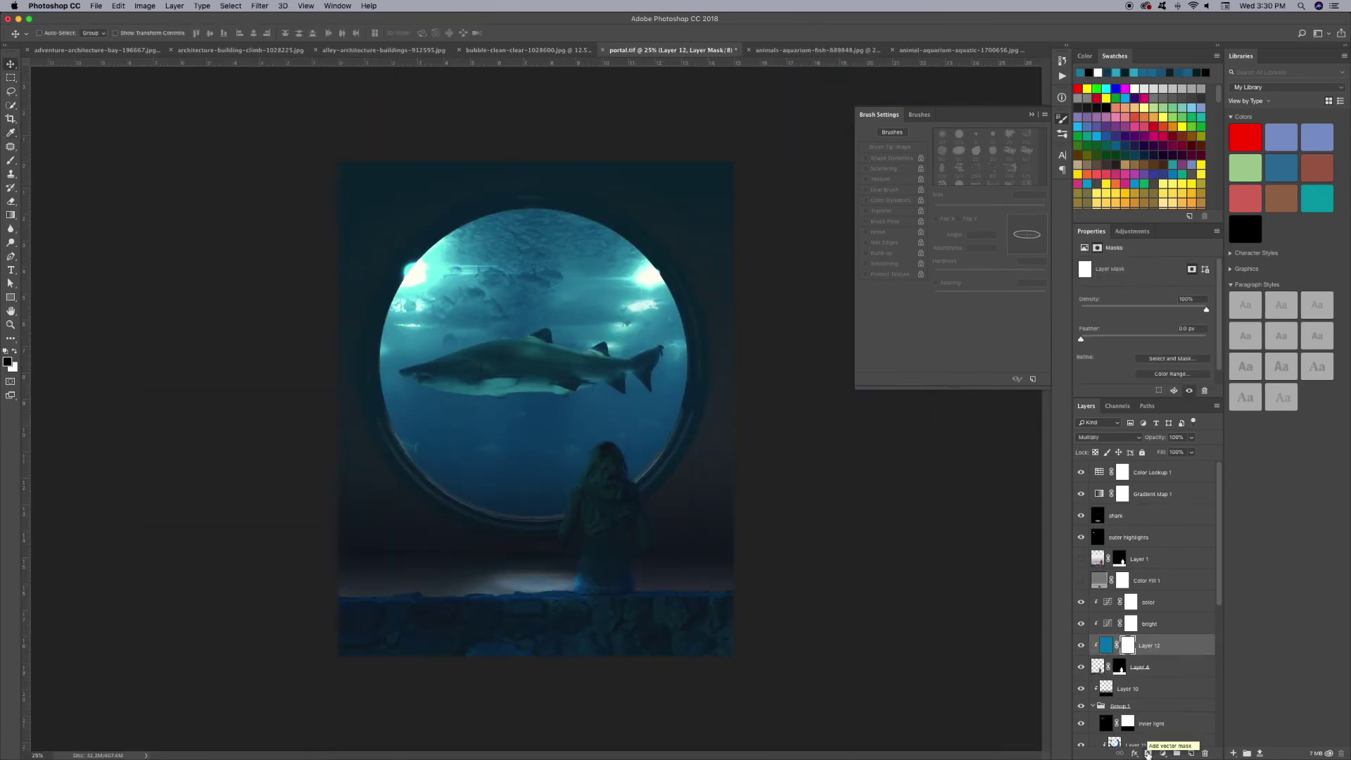
key(b)
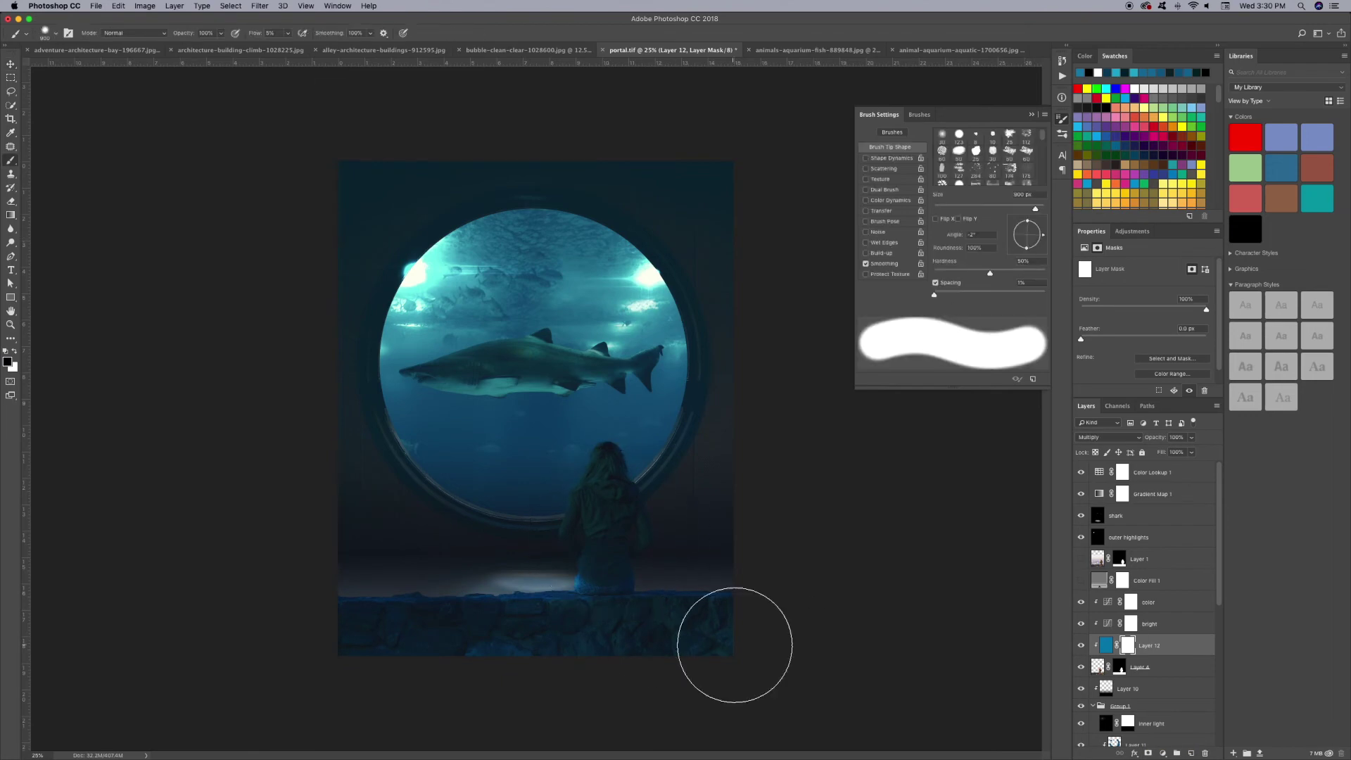
drag(648, 603, 533, 635)
key(super+z)
Invert Layer 12's mask to black and set a white 300 px brush at 45% flow.
key(super+i)
key(x)
scroll(647, 603, up, 3)
key(super+2)
key(x)
key(bracketright)
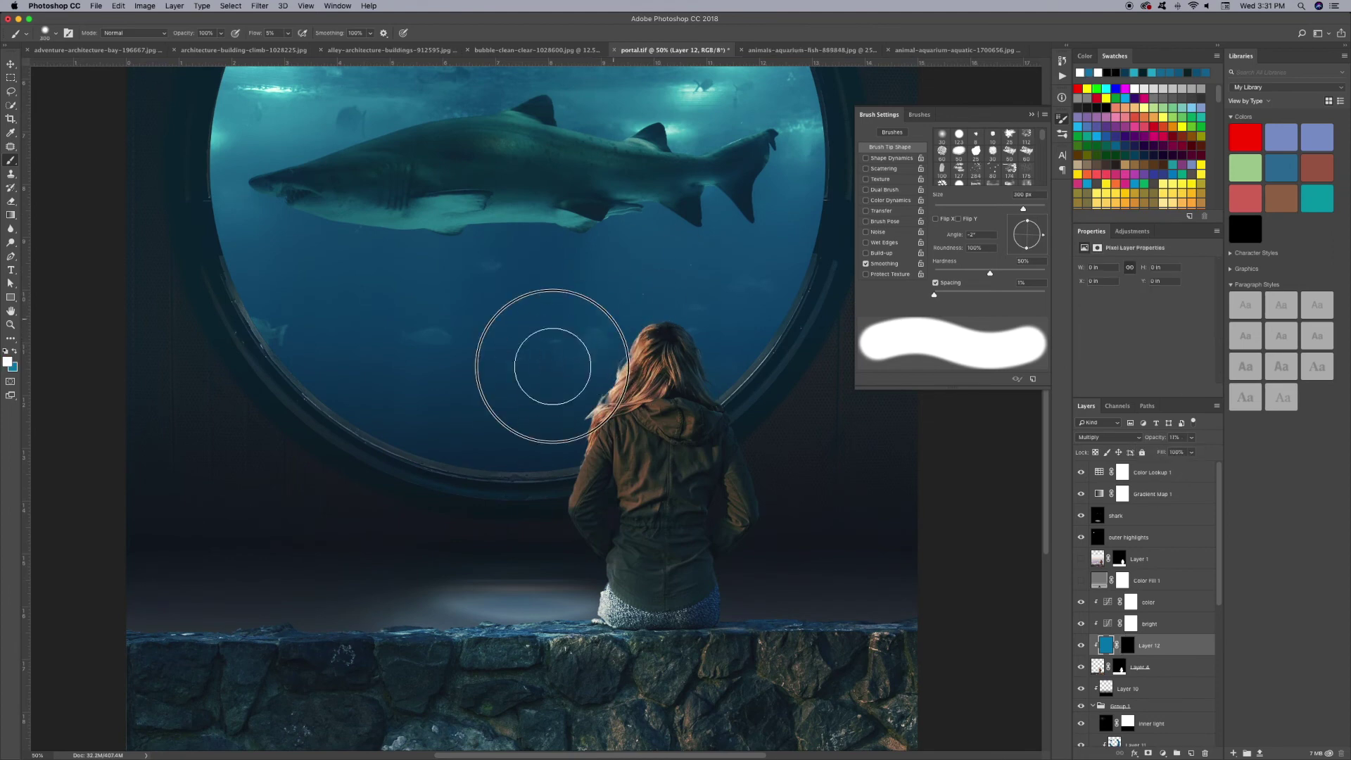
key(shift+4)
key(shift+5)
Paint white into Layer 12's mask on the woman's jacket with a 175-200 px brush.
click(1137, 653)
key(ctrl+plus)
key(bracketleft)
key(bracketleft)
scroll(552, 634, right, 2)
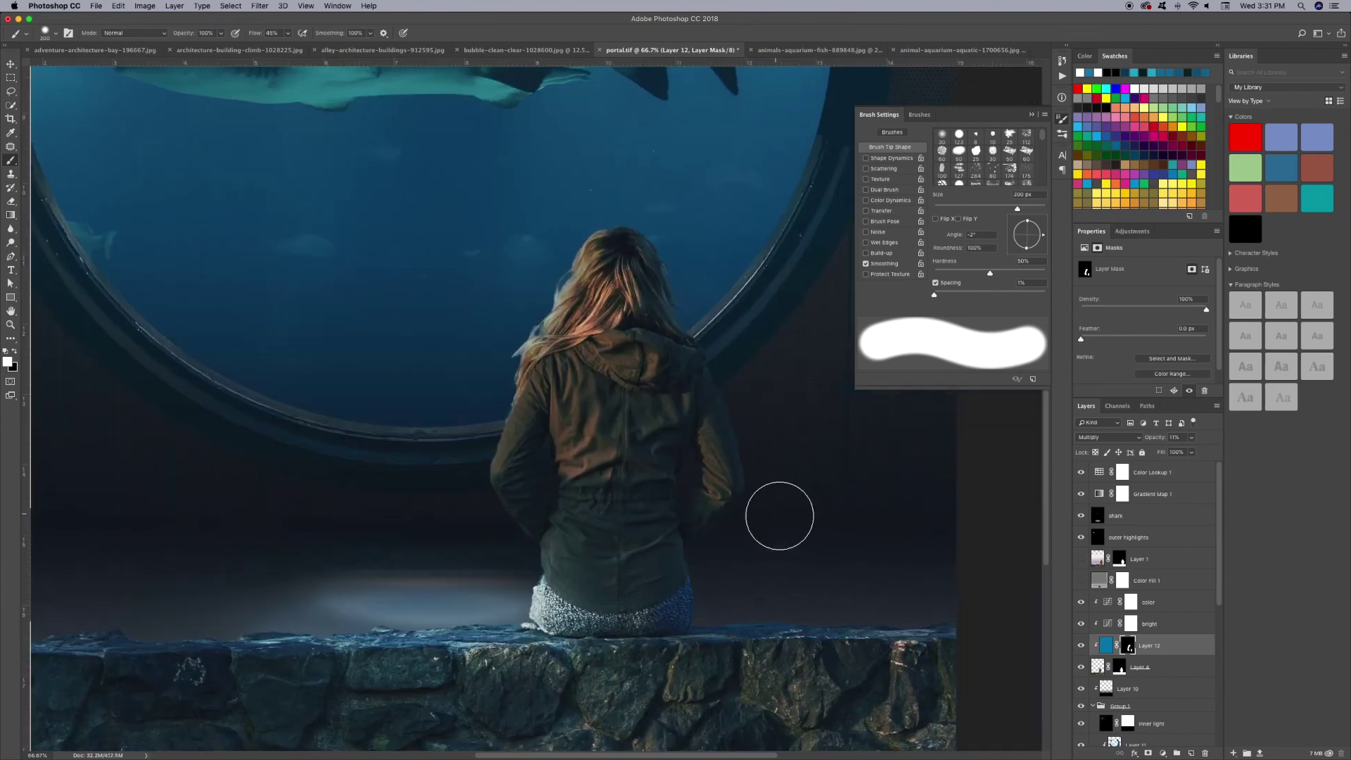
scroll(779, 516, up, 5)
key(bracketleft)
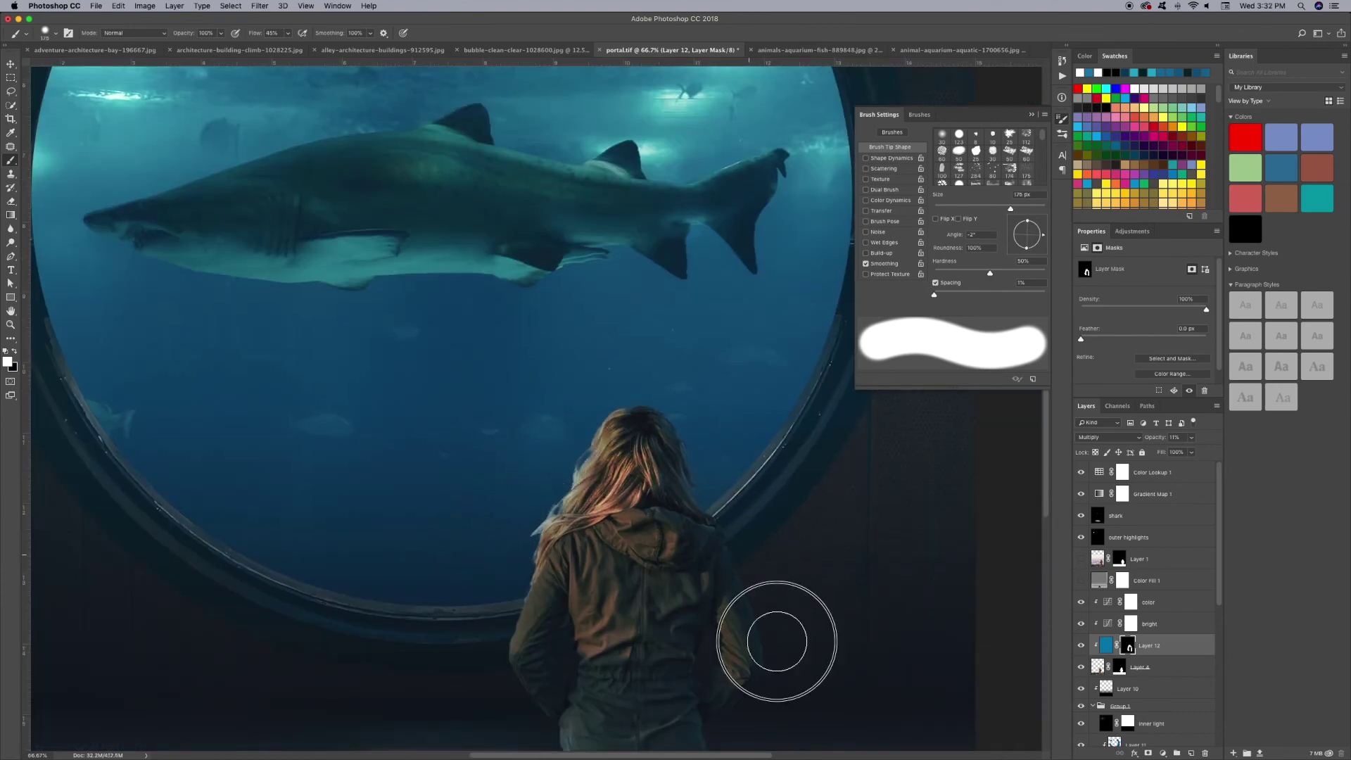
scroll(738, 503, down, 5)
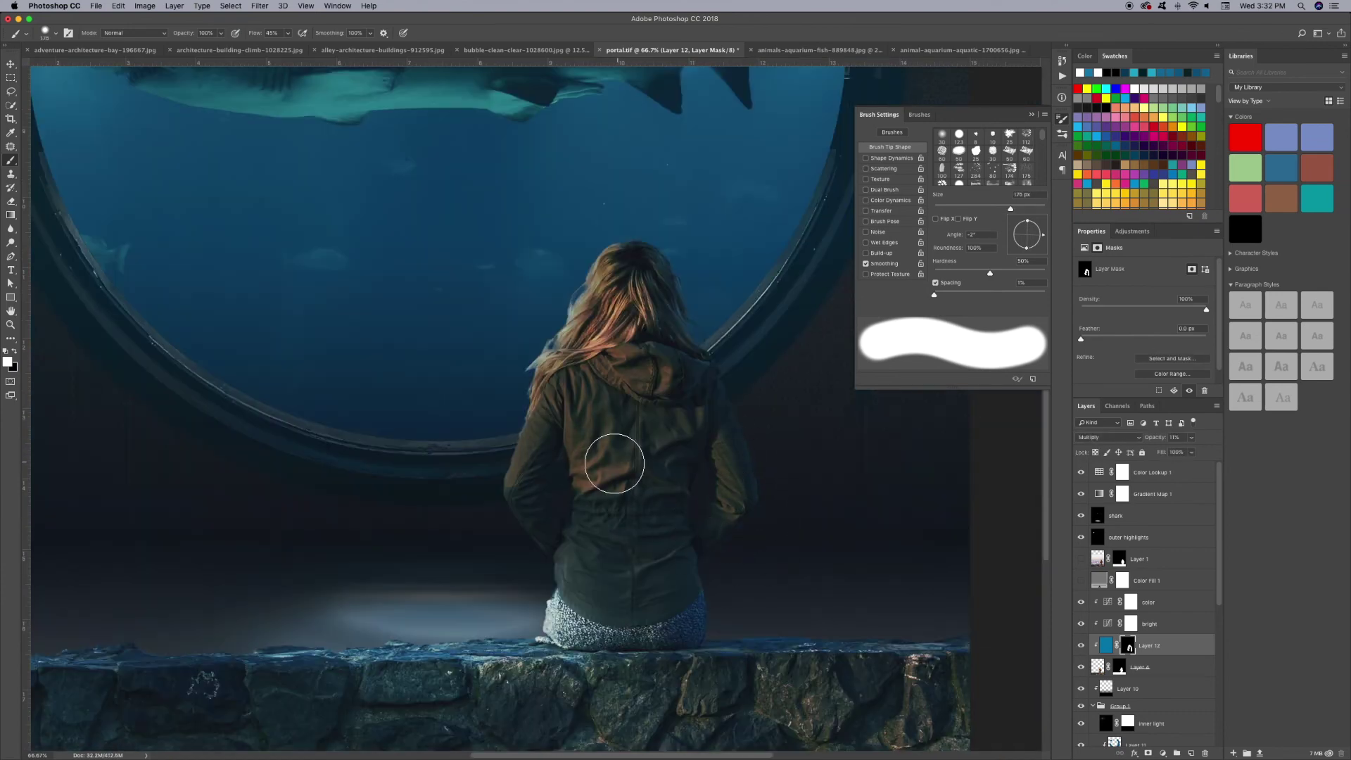
key(super+minus)
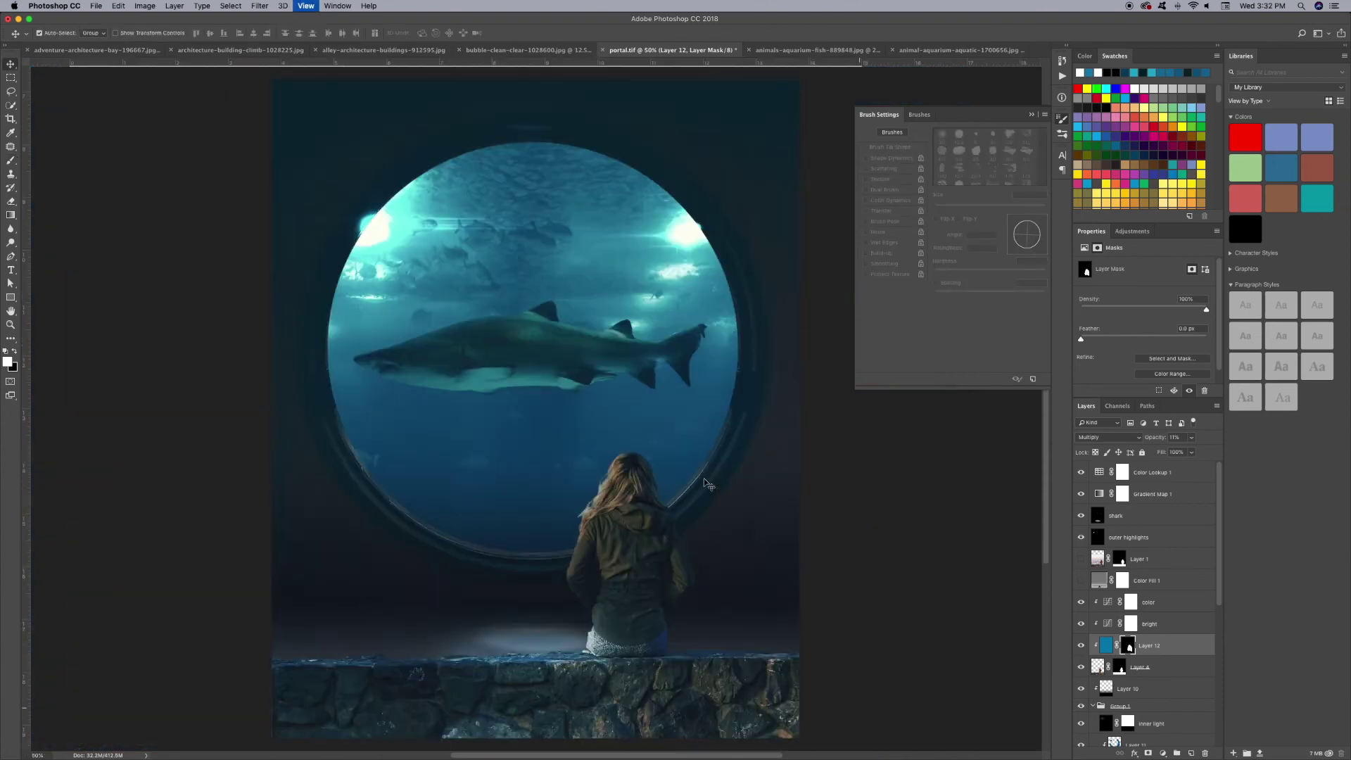
Zoom out, save the composite, and set the Color Lookup 1 layer's opacity to 92%.
key(super+minus)
key(super+minus)
key(super+minus)
key(super+s)
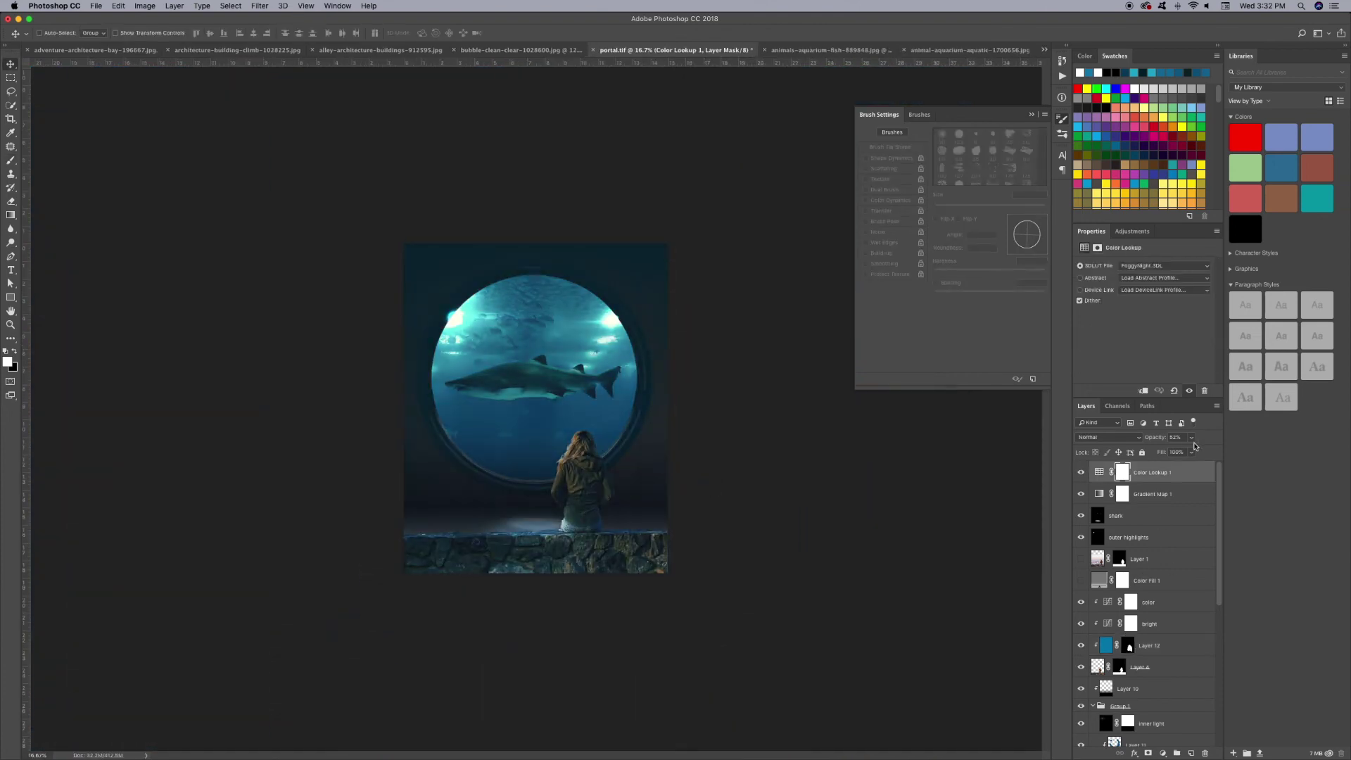
click(1083, 517)
click(1098, 537)
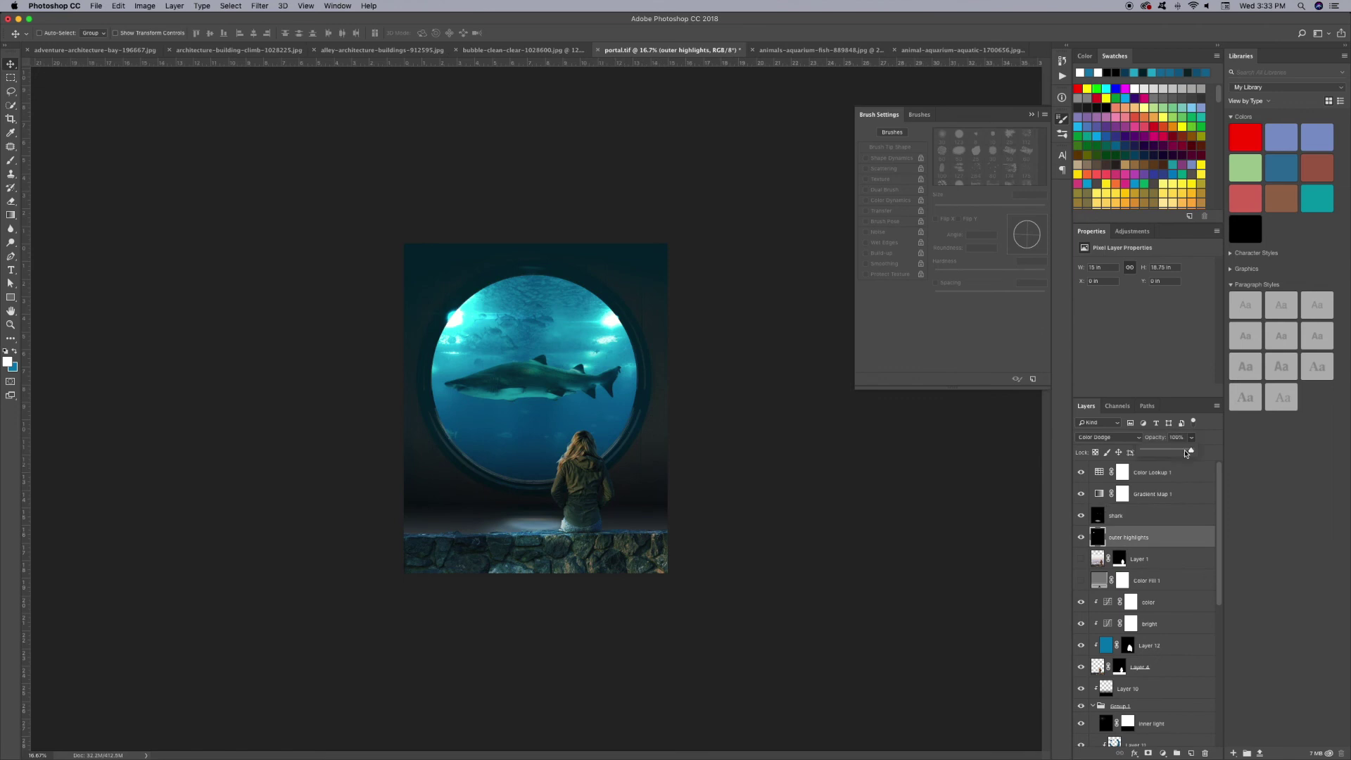